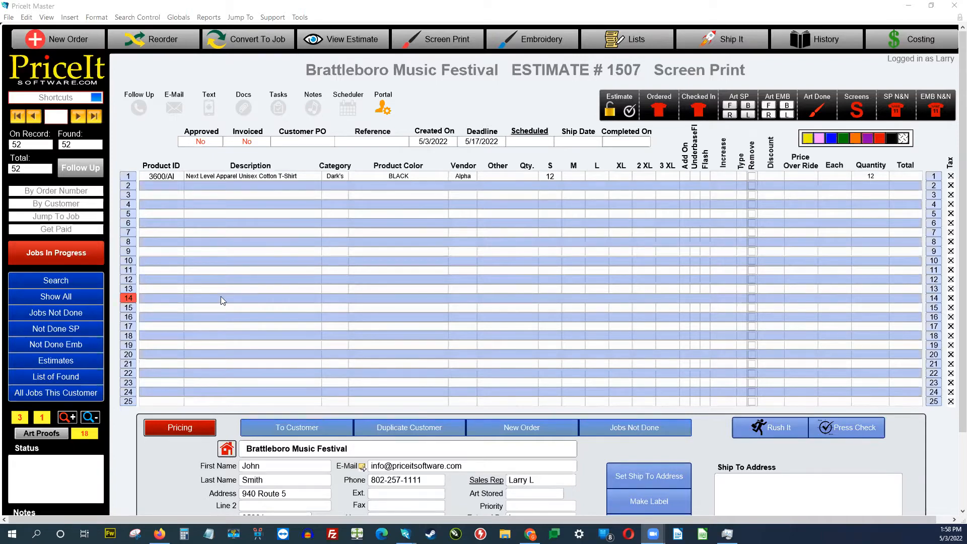
Step: Look through the list of jobs in progress, then close it
scroll(224, 295, "down", 3)
scroll(224, 297, "up", 3)
scroll(456, 425, "down", 3)
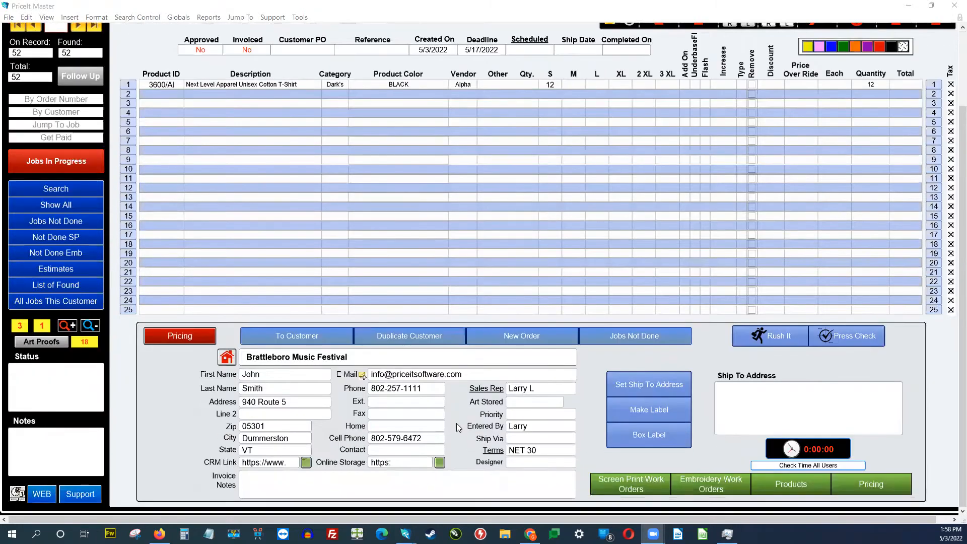
scroll(457, 426, "up", 1)
scroll(457, 428, "up", 2)
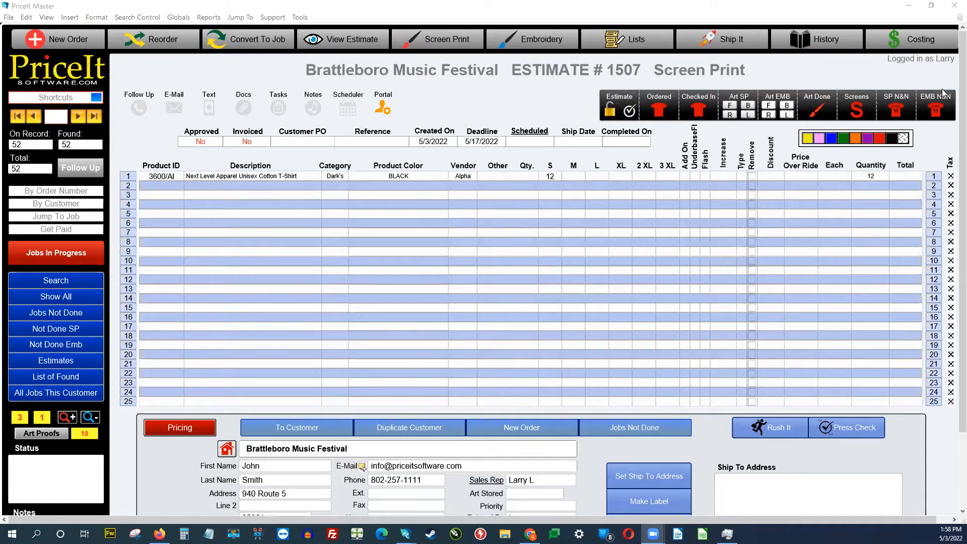
left_click(48, 263)
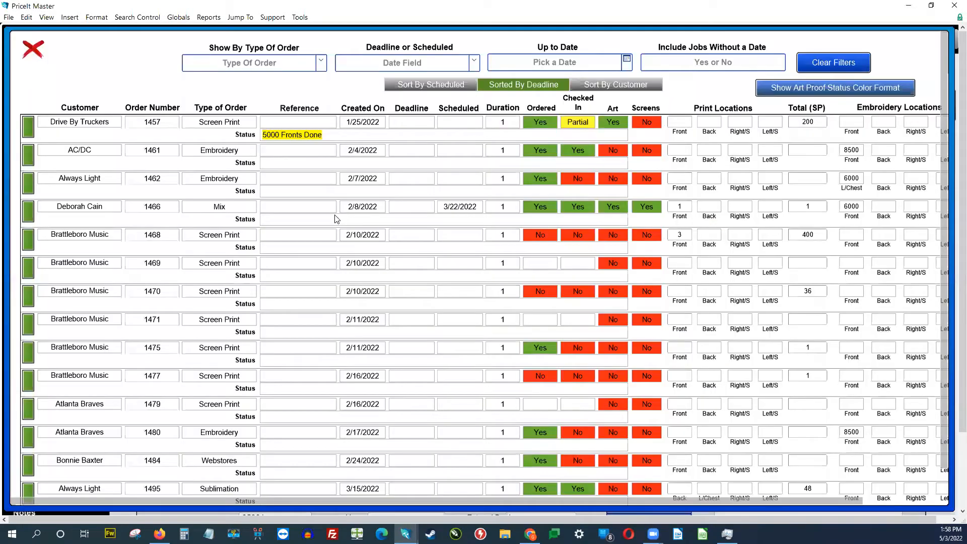
scroll(336, 220, "down", 8)
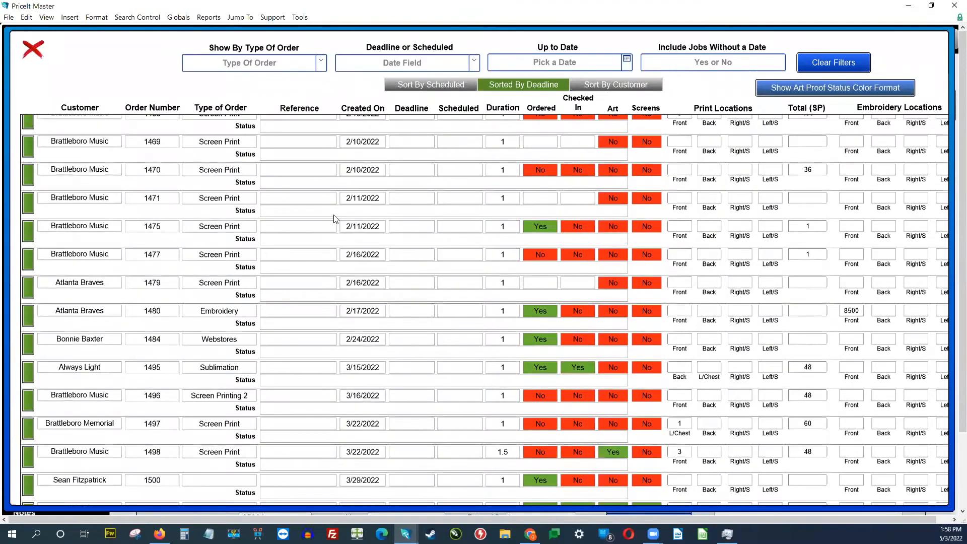
scroll(335, 220, "down", 3)
scroll(332, 219, "down", 4)
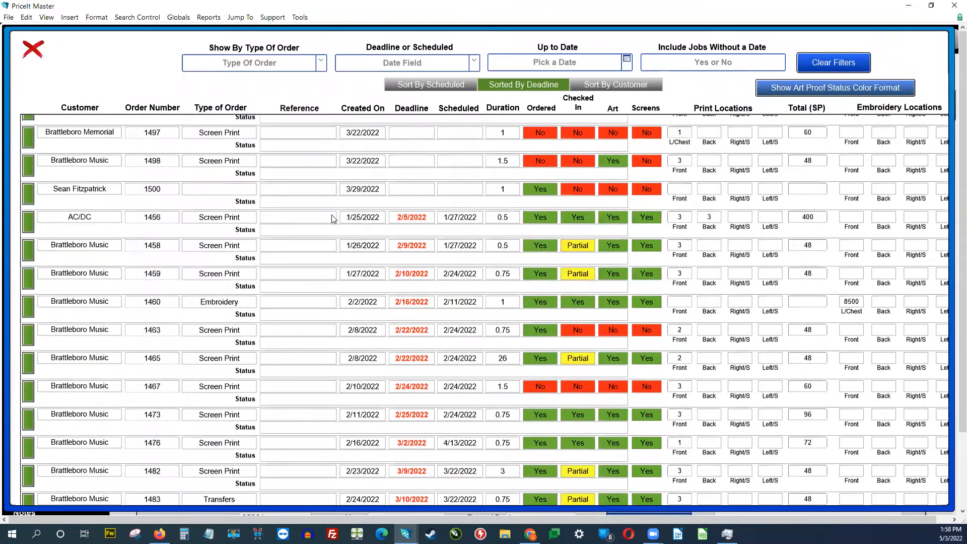
scroll(333, 219, "up", 11)
scroll(333, 219, "up", 4)
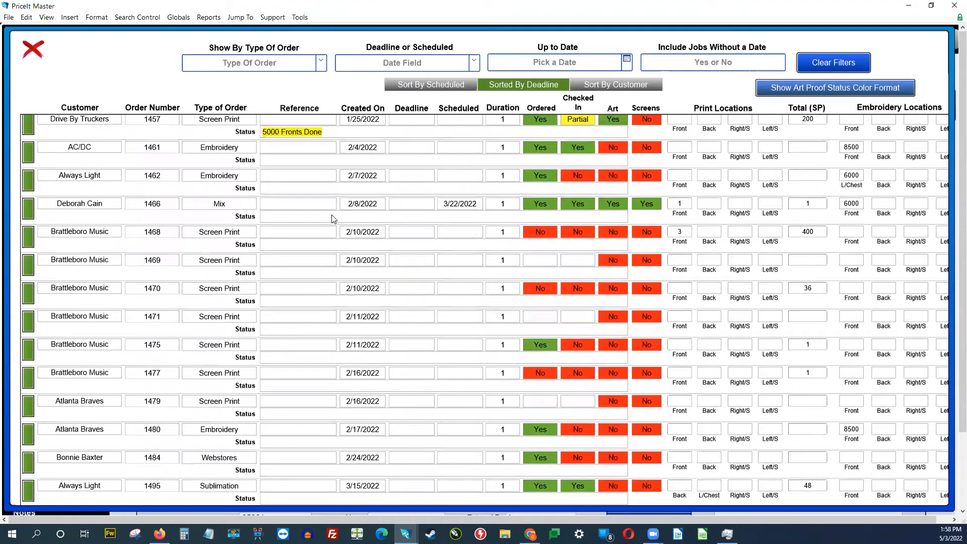
scroll(333, 219, "up", 1)
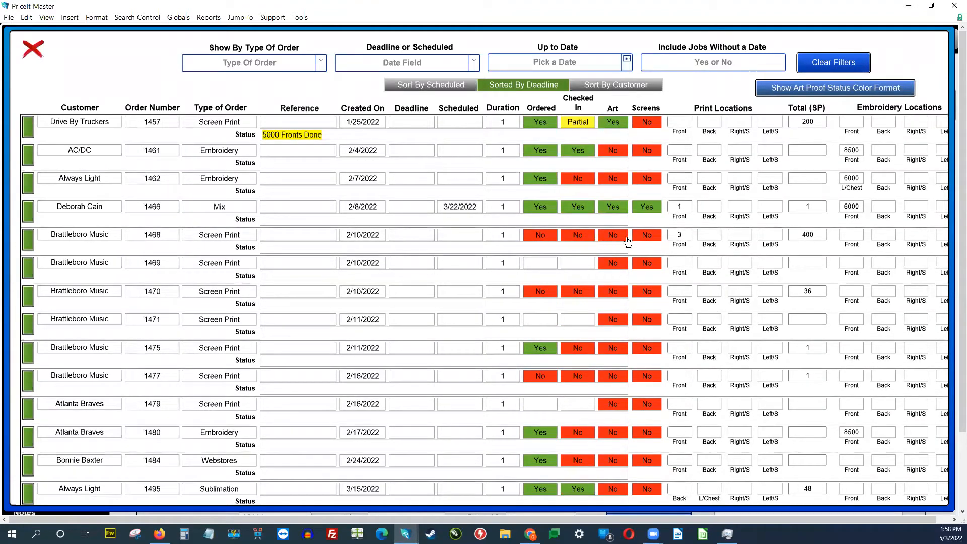
left_click(34, 50)
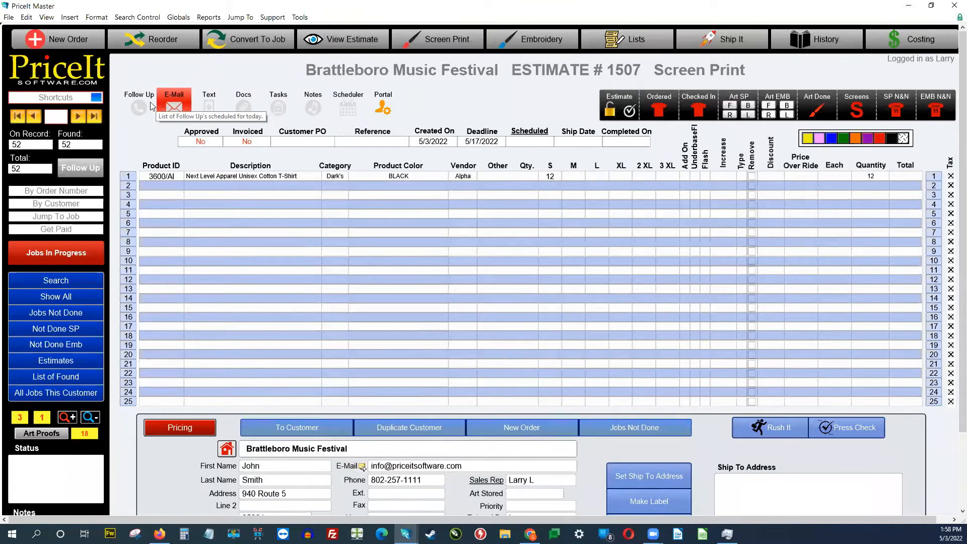
Step: Create a new in-house Screen Print estimate, which becomes estimate 1509
left_click(480, 109)
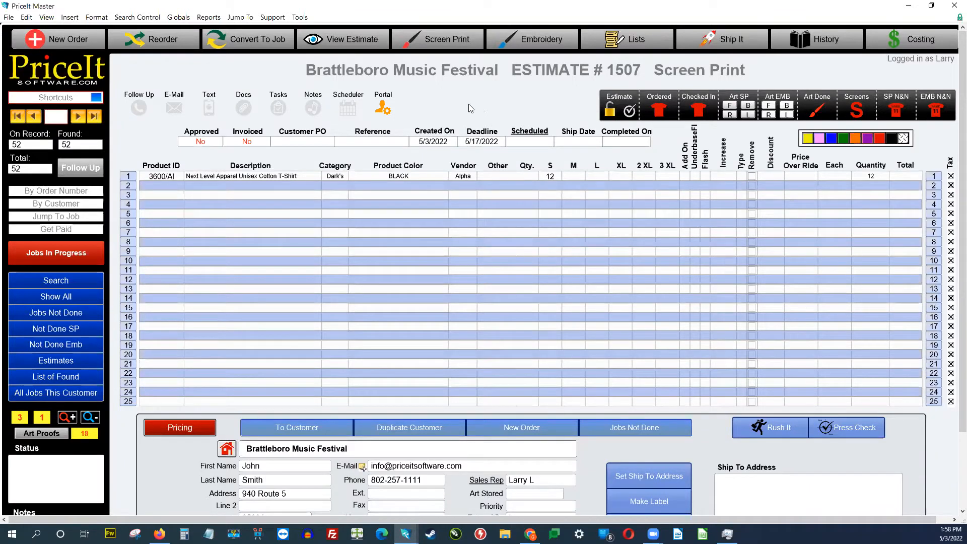
left_click(78, 42)
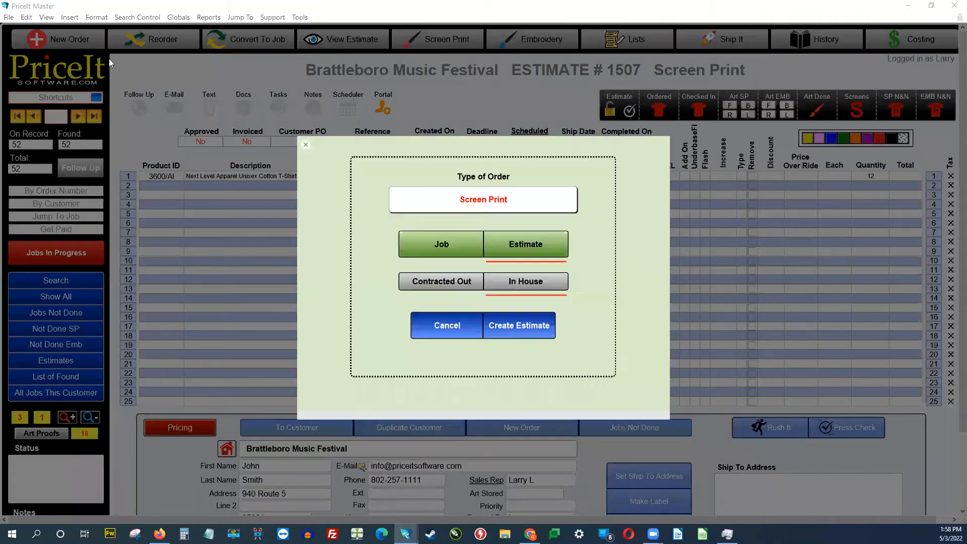
left_click(445, 201)
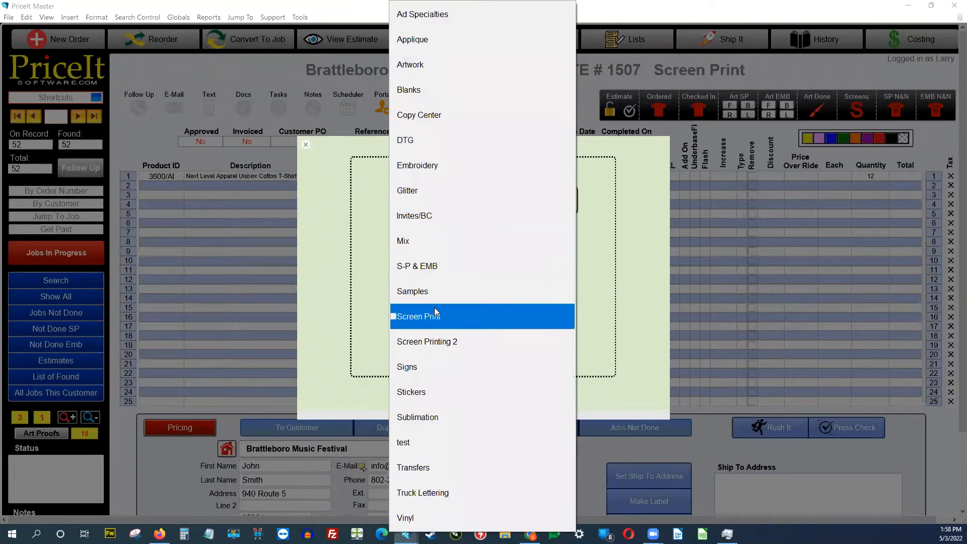
left_click(436, 313)
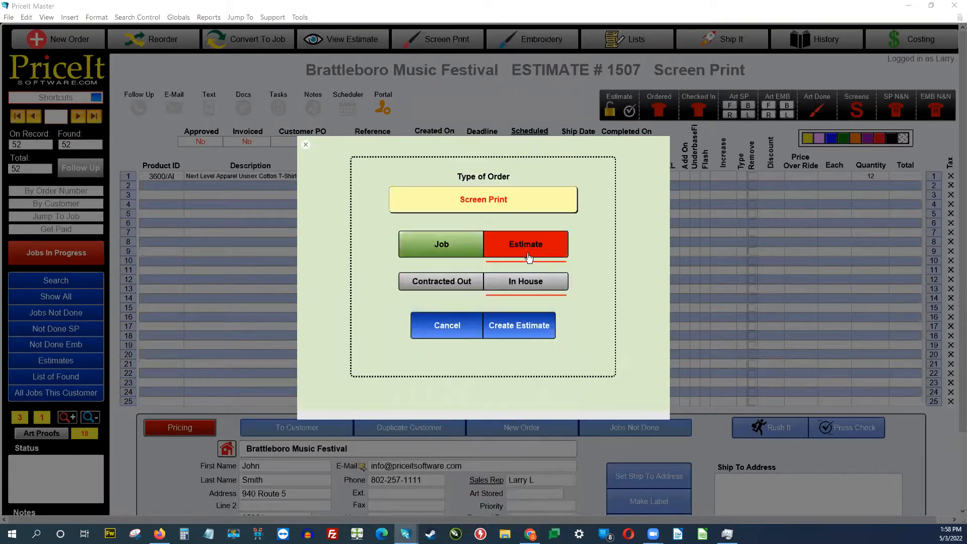
left_click(521, 328)
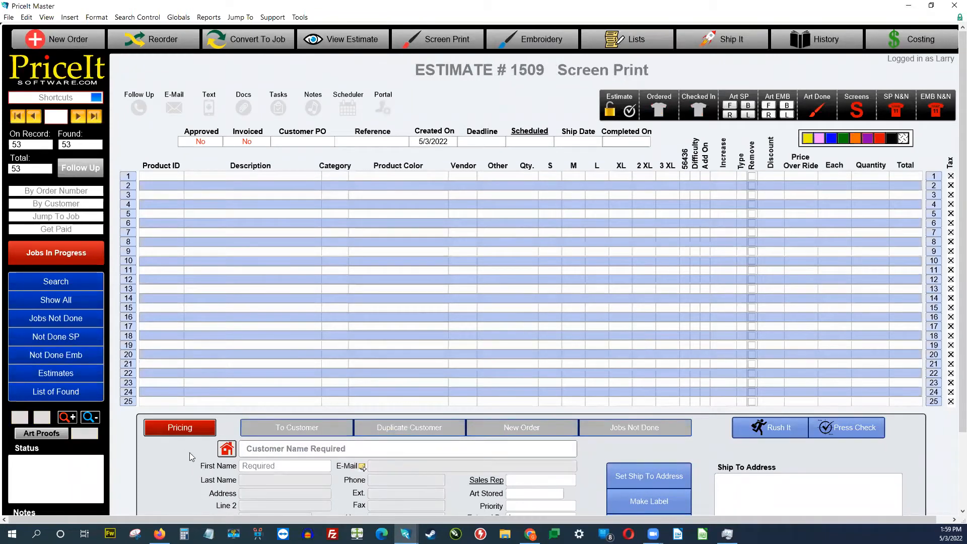
Step: Assign Brattleboro Music Festival as the customer and choose its contact person
left_click(279, 456)
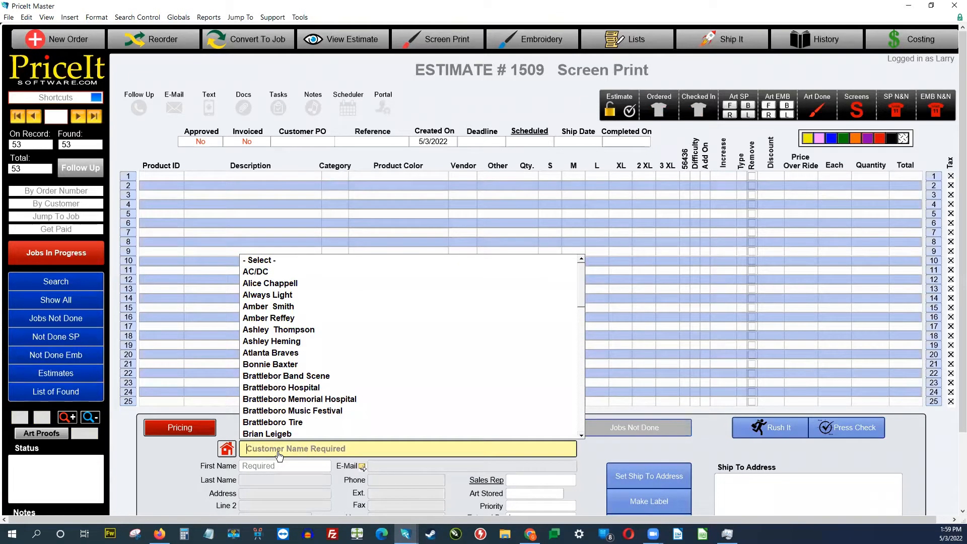
left_click(302, 411)
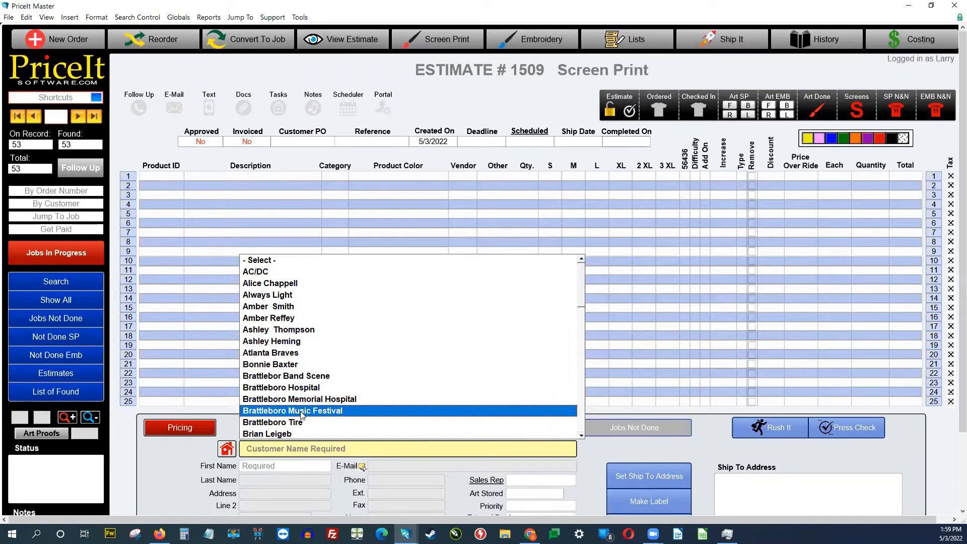
left_click(302, 411)
left_click(279, 418)
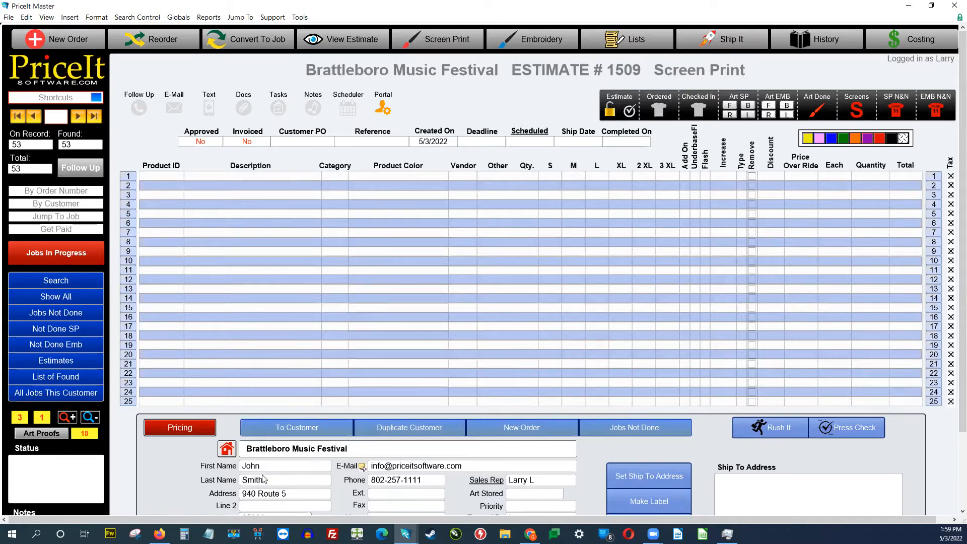
Step: Enter product 3600/AI on line 1 with category Dark's, colour BLACK and vendor Alpha
left_click(176, 181)
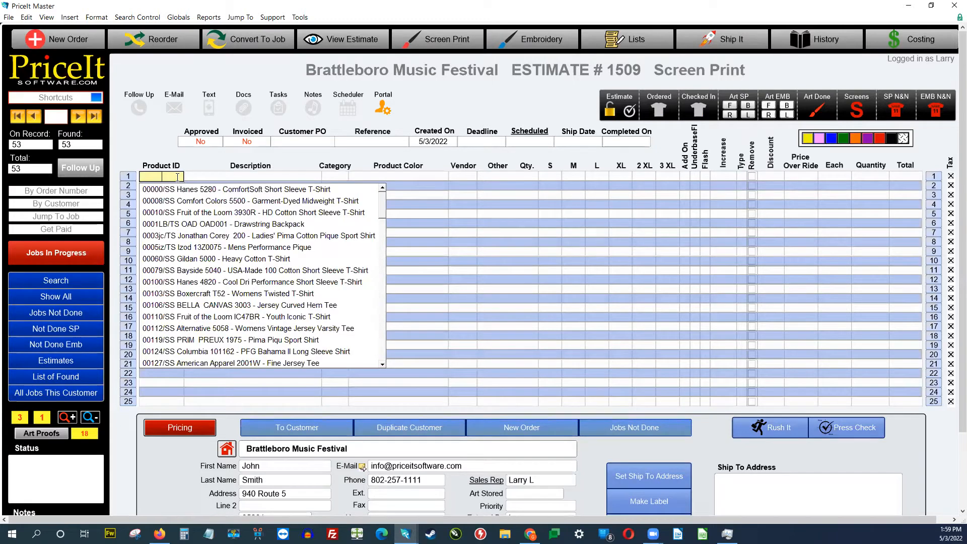
type("3600/AI")
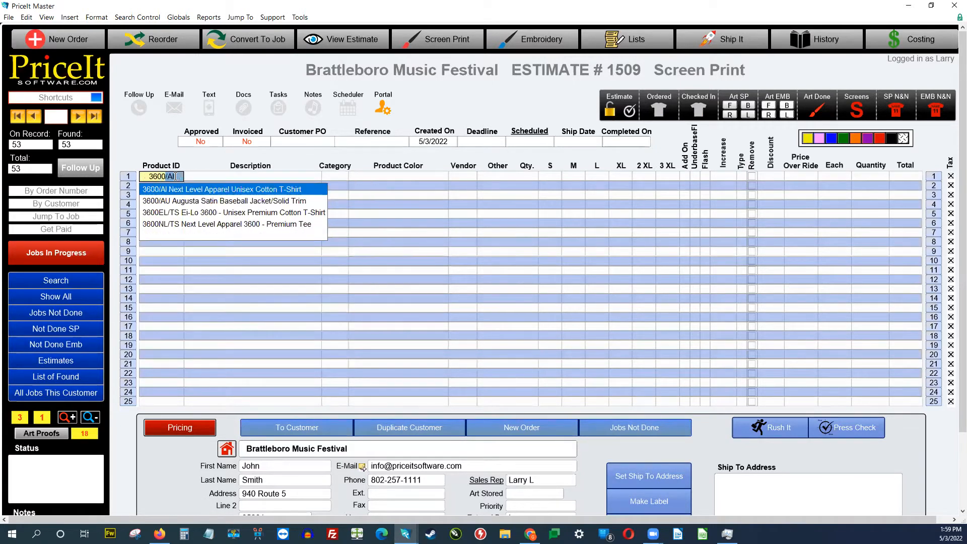
key("Tab")
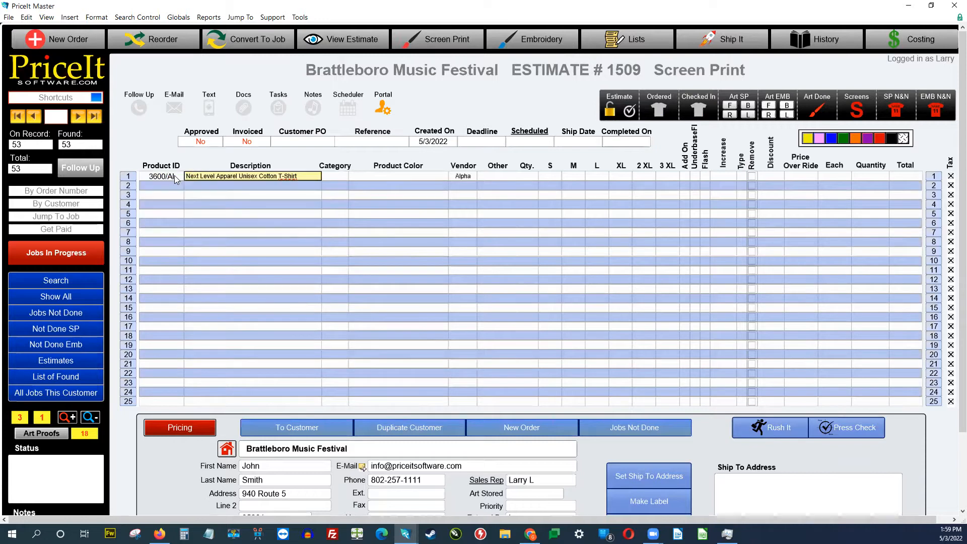
key("Tab")
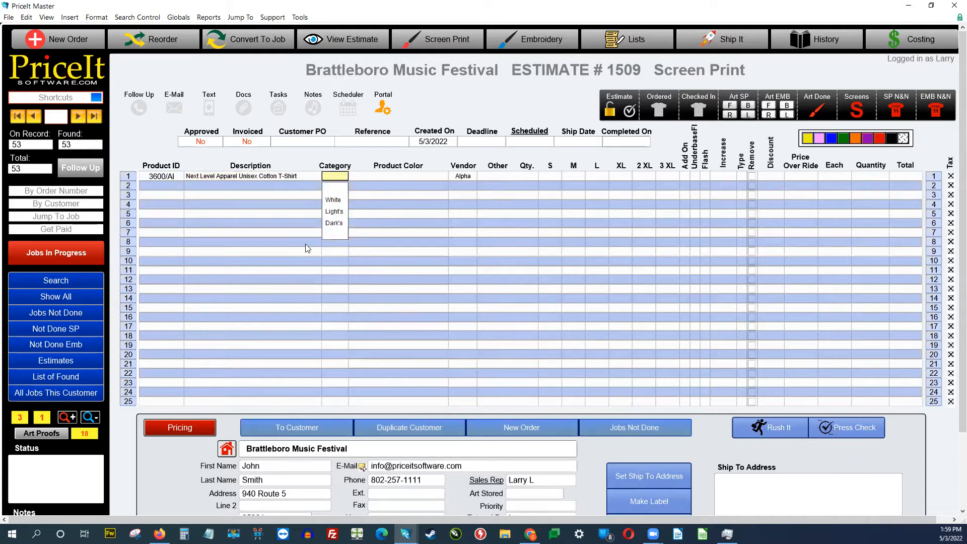
left_click(336, 223)
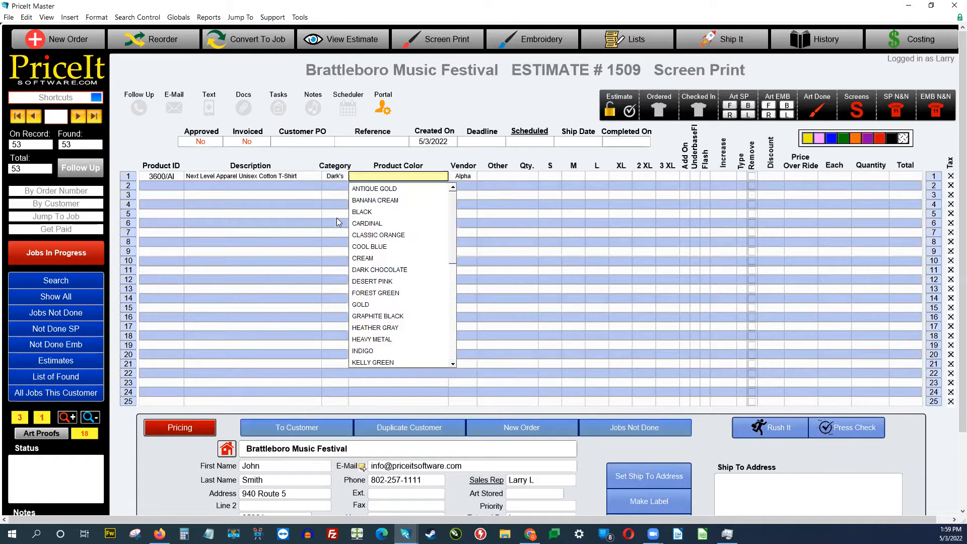
left_click(383, 212)
left_click(478, 120)
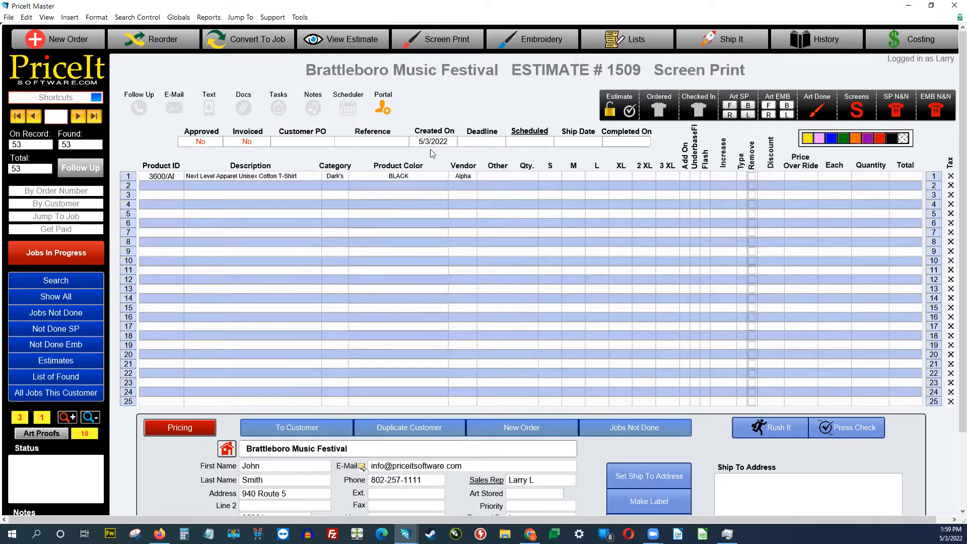
left_click(464, 109)
Step: Check warehouse stock for the black 3600/AI shirt on line 1
right_click(134, 178)
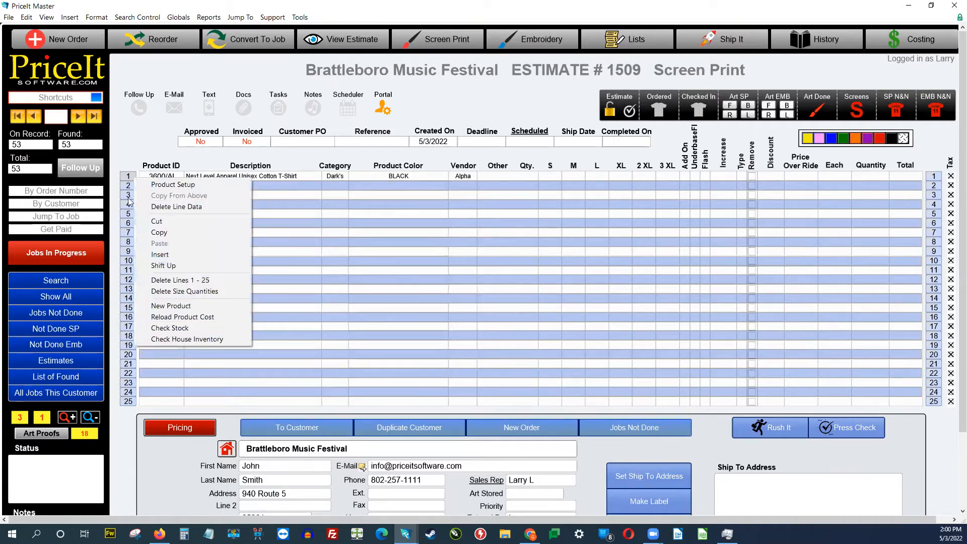
left_click(162, 328)
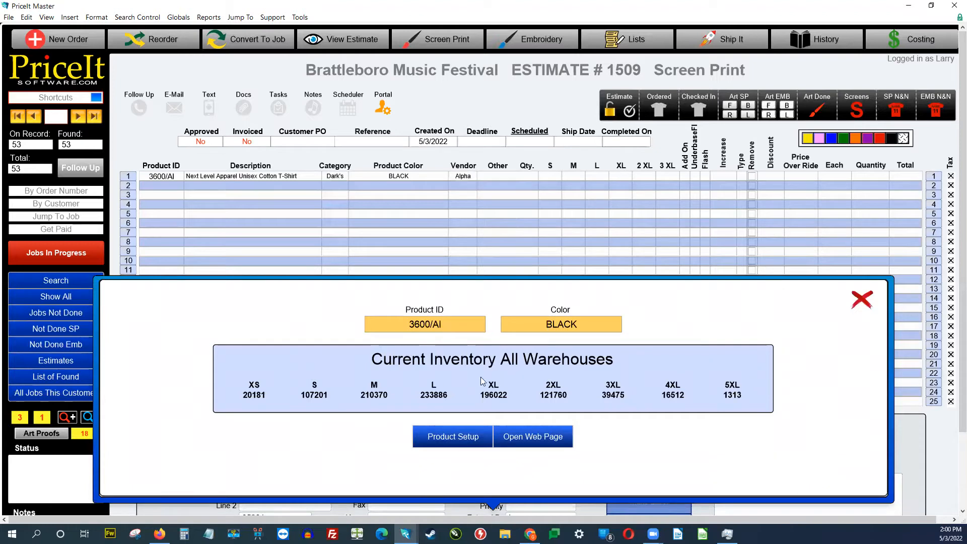
left_click(861, 301)
Step: Enter a quantity of 12 in line 1's size S column
left_click(548, 175)
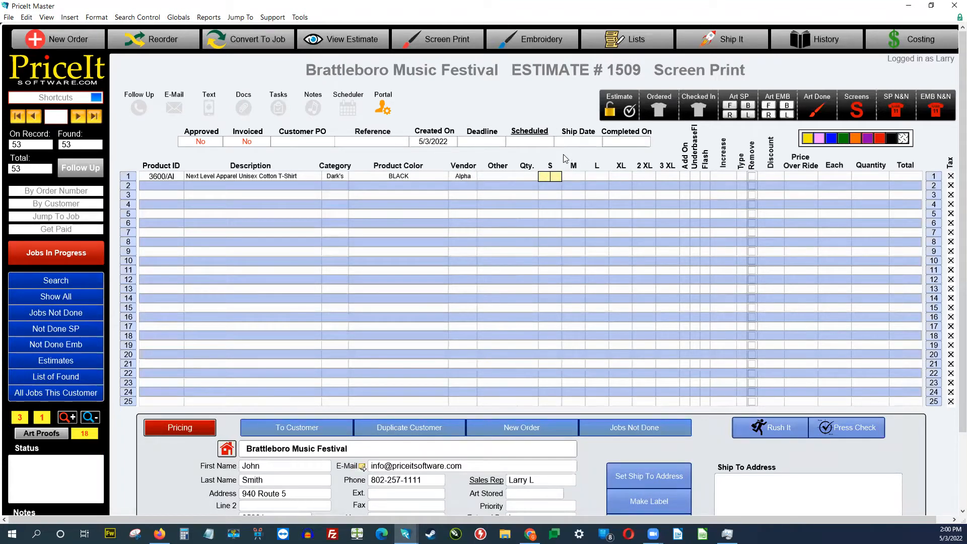
type("12")
left_click(551, 109)
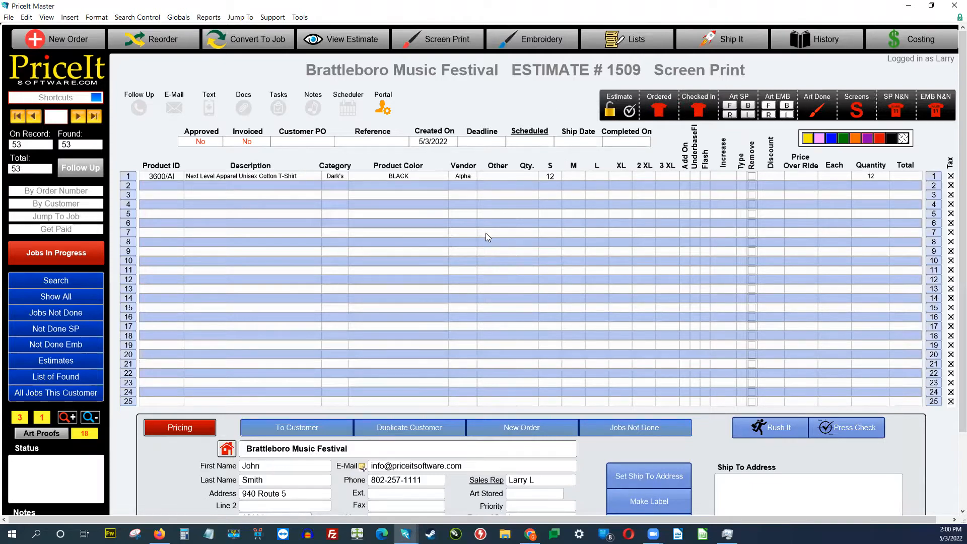
scroll(448, 340, "down", 3)
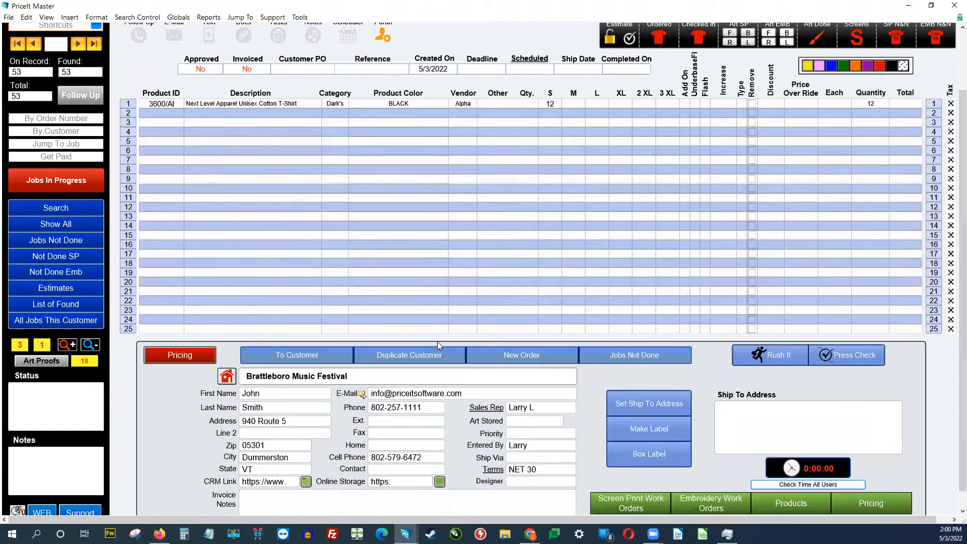
Step: Set one front print colour in the pricing details and calculate the order
left_click(191, 358)
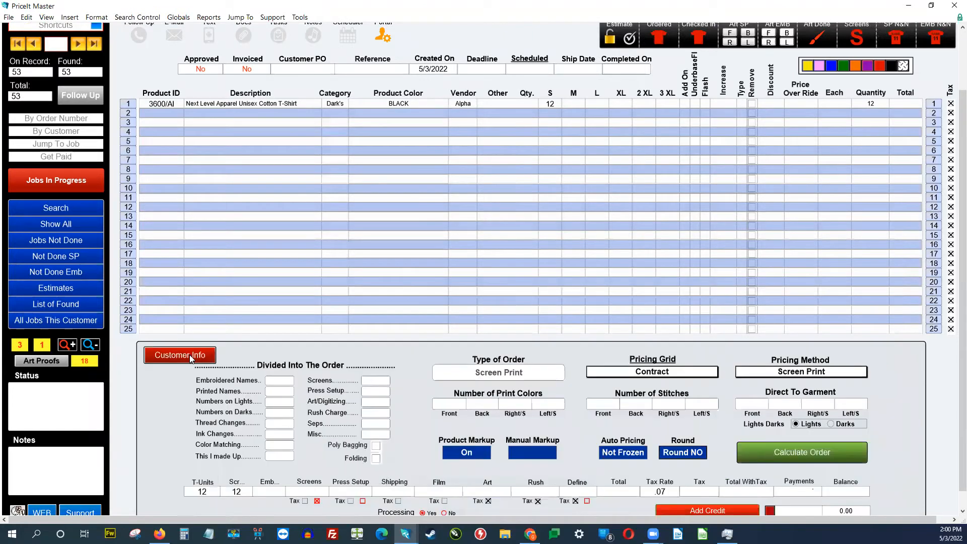
left_click(451, 404)
left_click(452, 404)
left_click(418, 413)
left_click(770, 452)
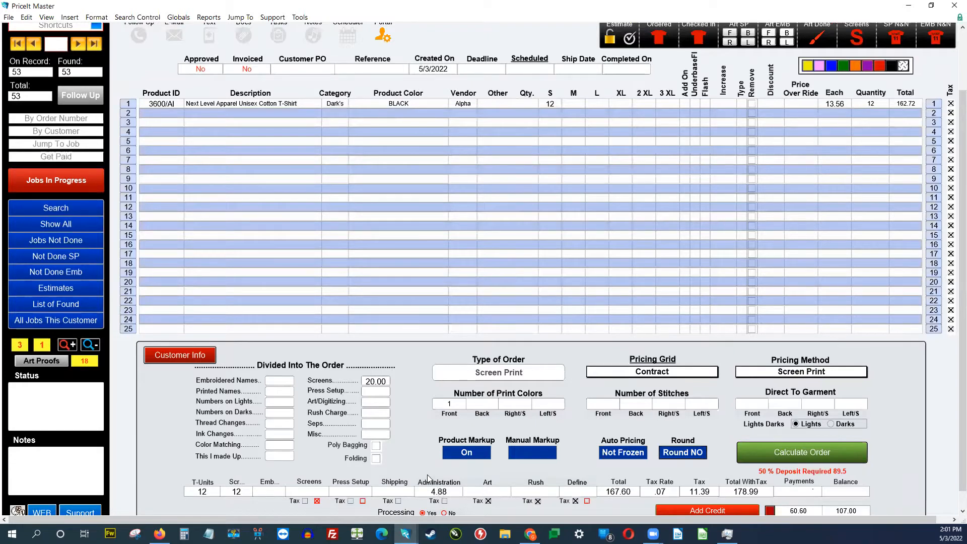
Step: Turn processing off, delete the 4.88 administration fee, and recalculate to 162.72
left_click(444, 512)
left_click(755, 458)
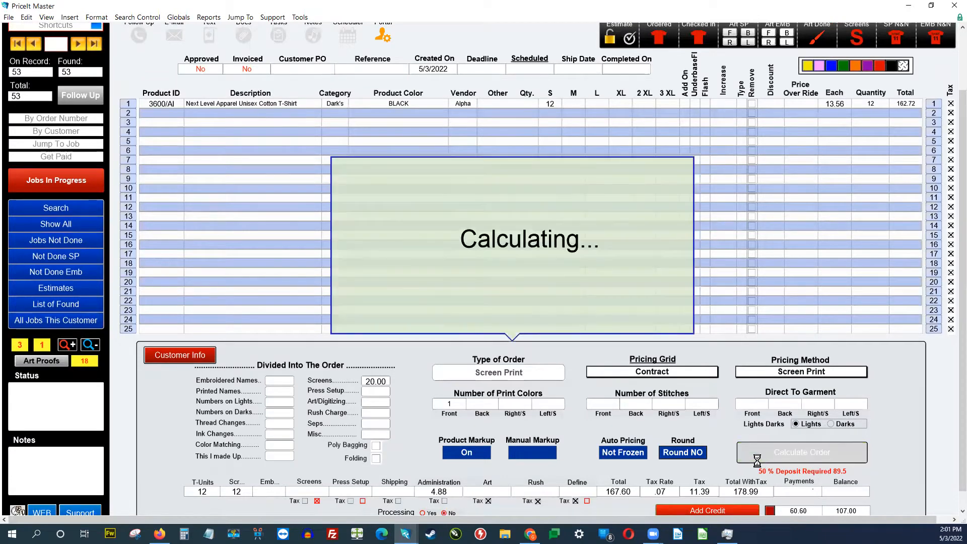
left_click(448, 493)
key("BackSpace")
left_click(834, 458)
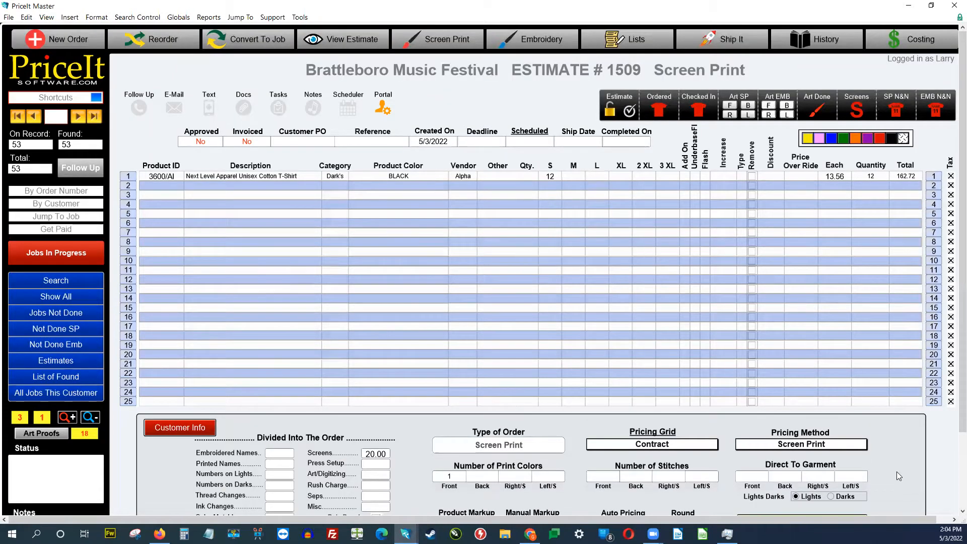
Step: Set the deadline to 5/17/2022 and the scheduled date to 5/13/2022
left_click(484, 143)
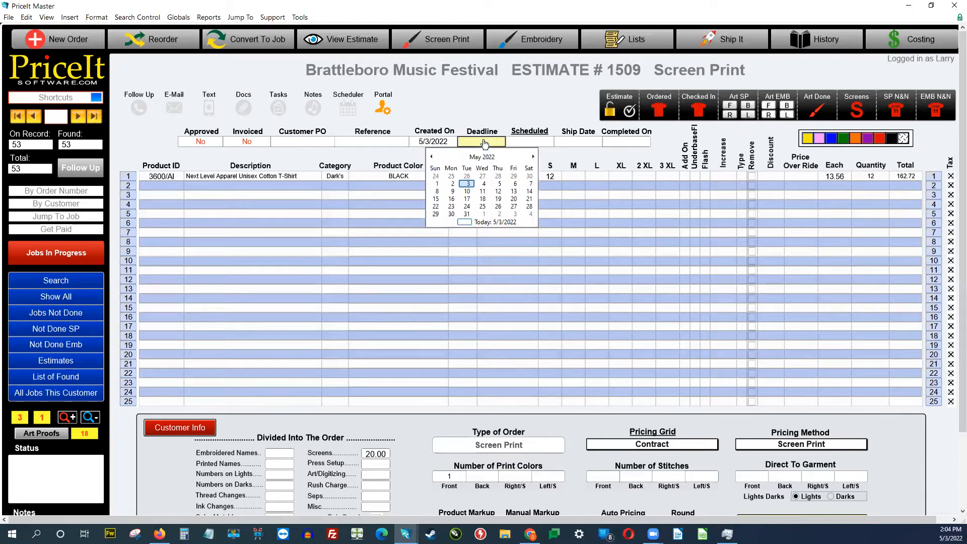
left_click(468, 202)
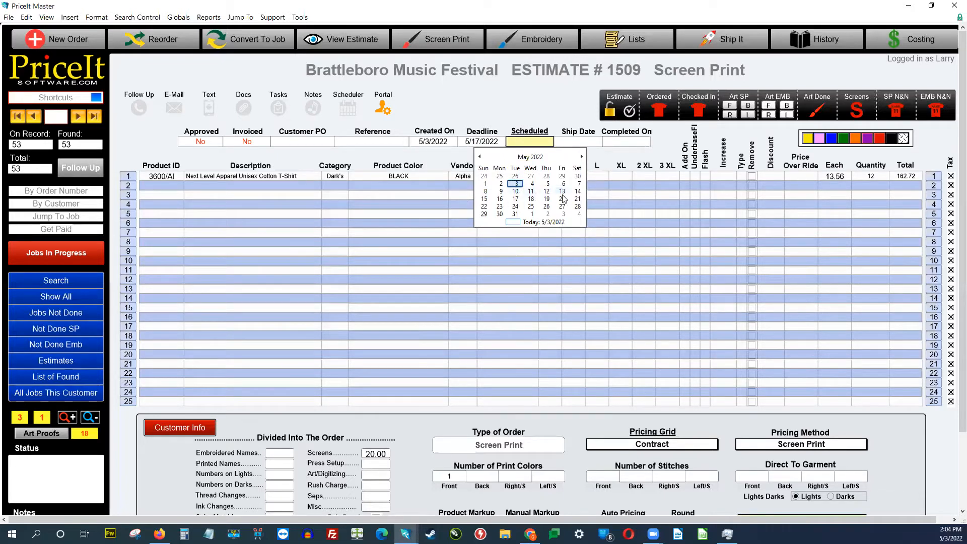
left_click(563, 192)
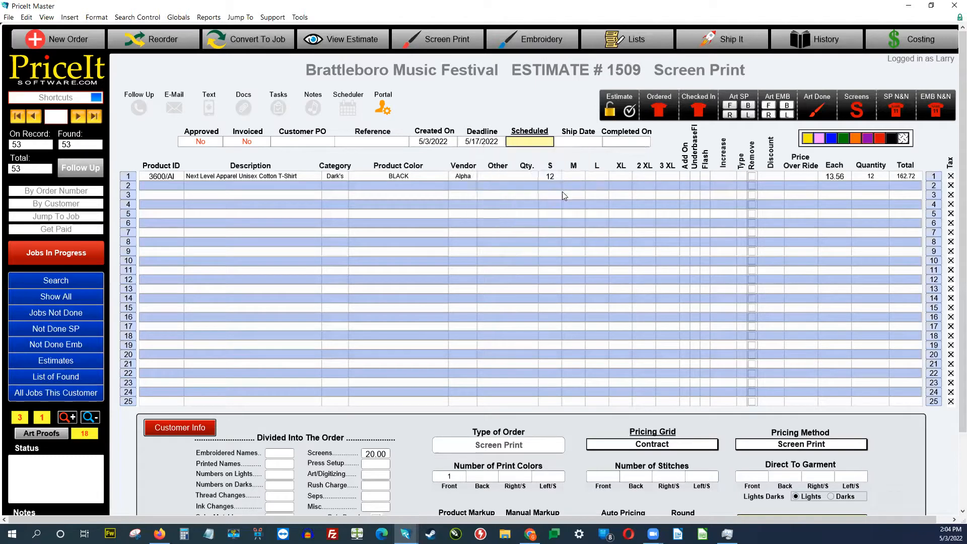
left_click(529, 132)
Step: Select Anatol 9/10 as the press in the Runtime Estimator
left_click(503, 239)
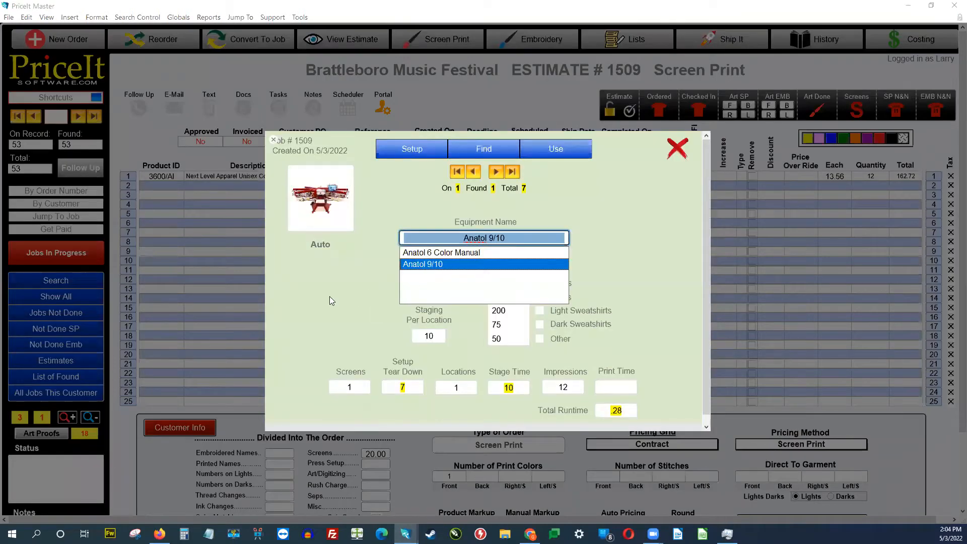
left_click(452, 267)
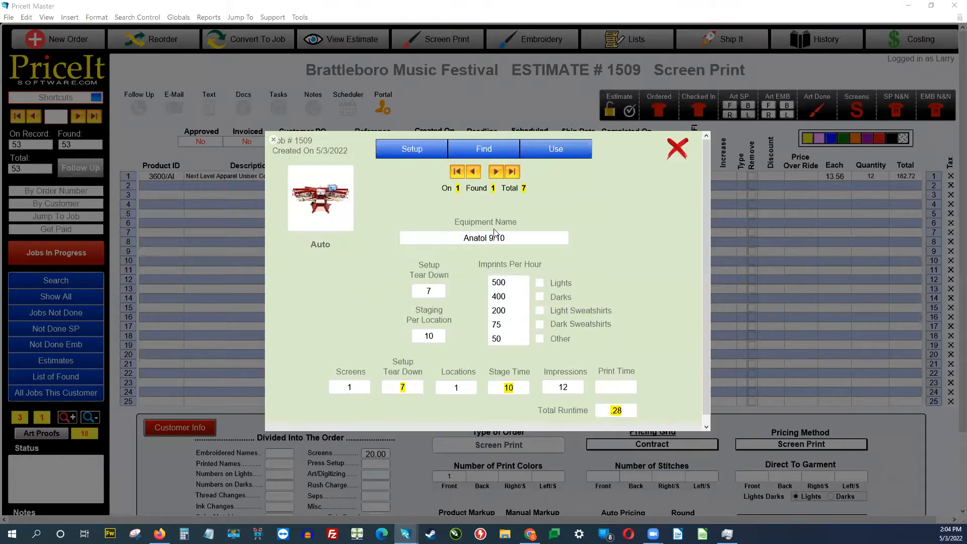
left_click(493, 238)
left_click(453, 253)
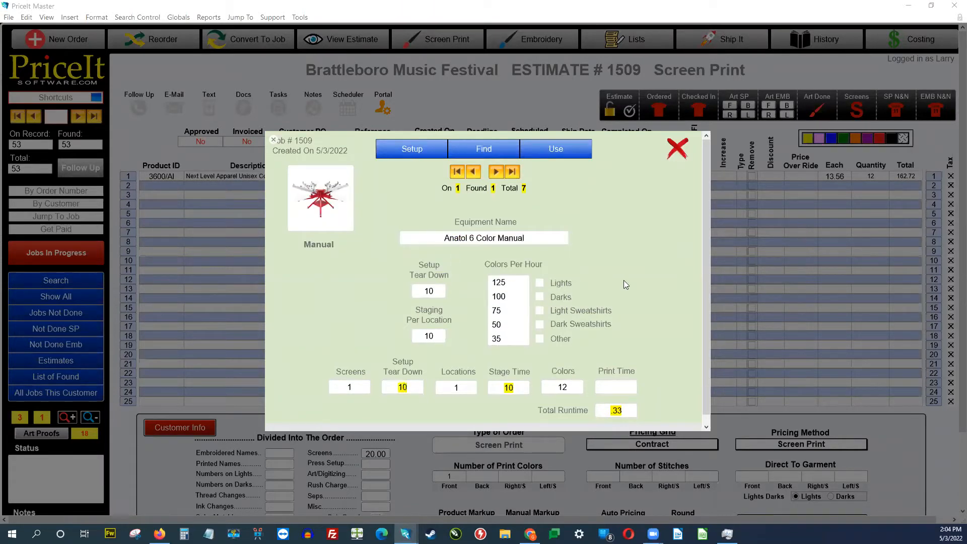
left_click(513, 238)
left_click(437, 265)
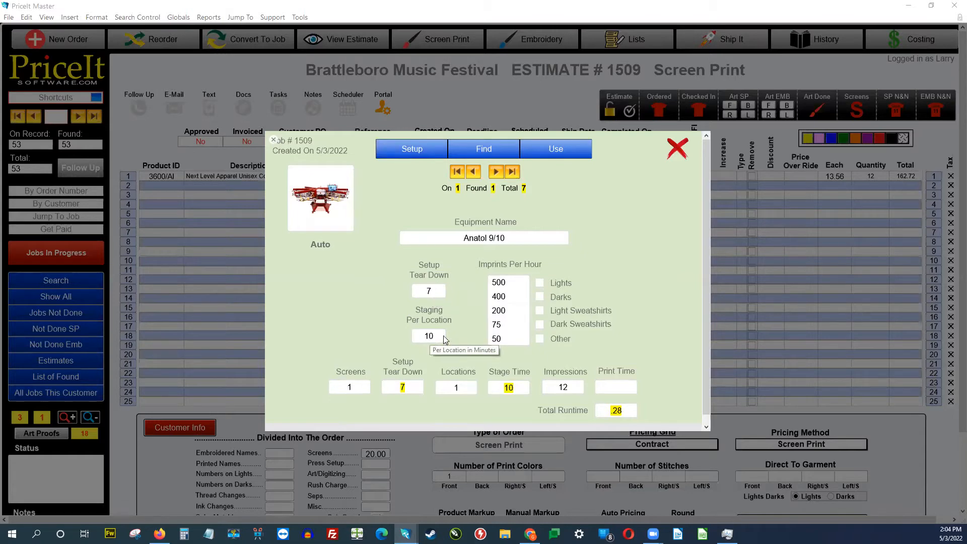
Step: Base the runtime on darks and apply the resulting .5 duration to the job
left_click(502, 284)
left_click(510, 298)
left_click(632, 288)
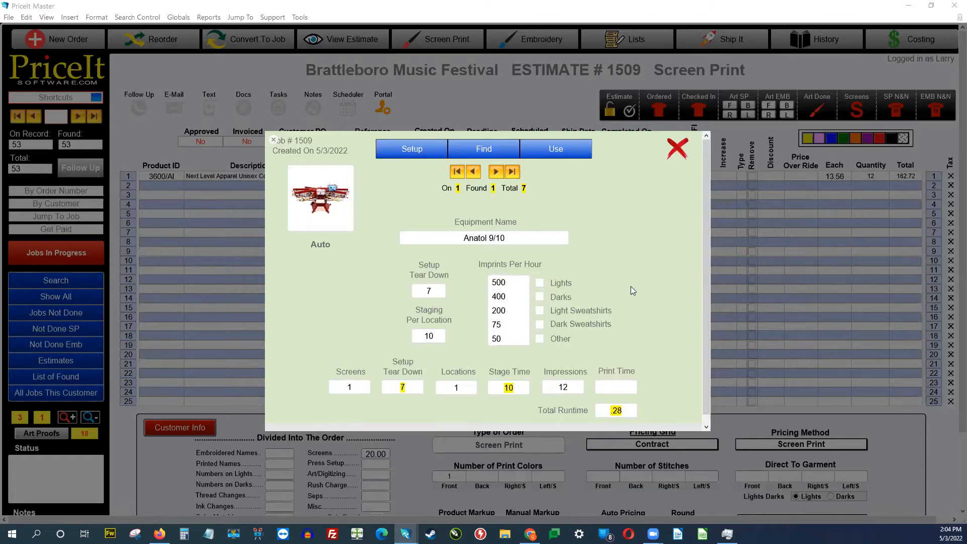
left_click(539, 297)
left_click(556, 150)
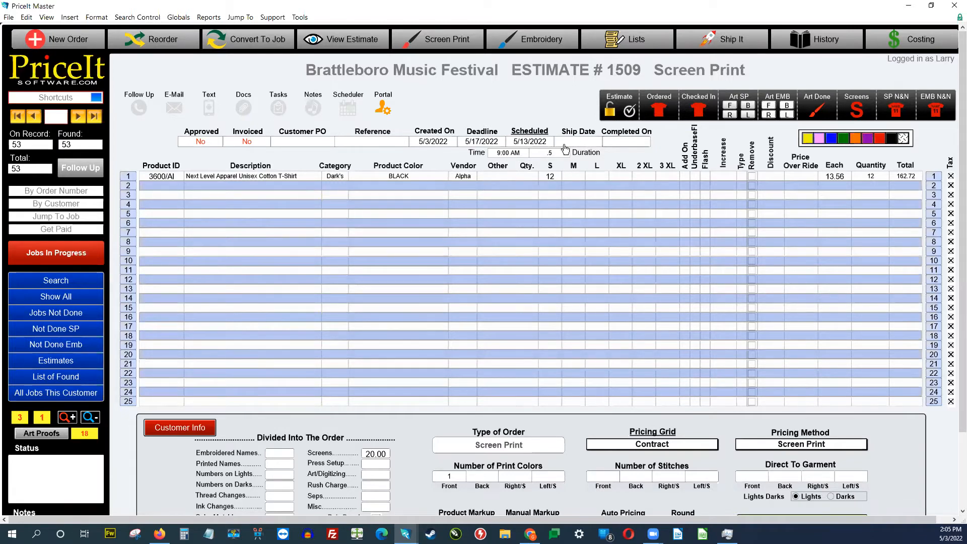
left_click(549, 107)
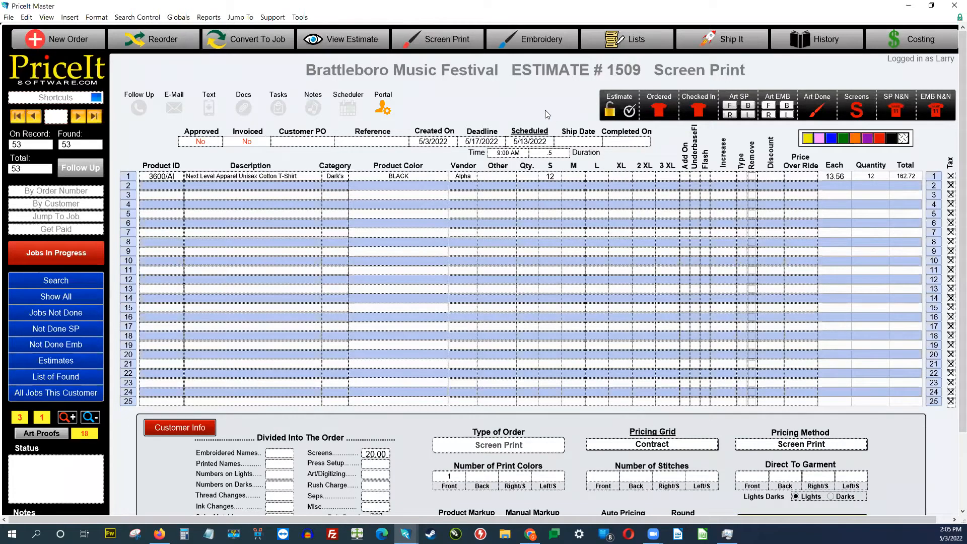
Step: Commit the job record and view printable Estimate #1509 totalling 174.11
left_click(546, 110)
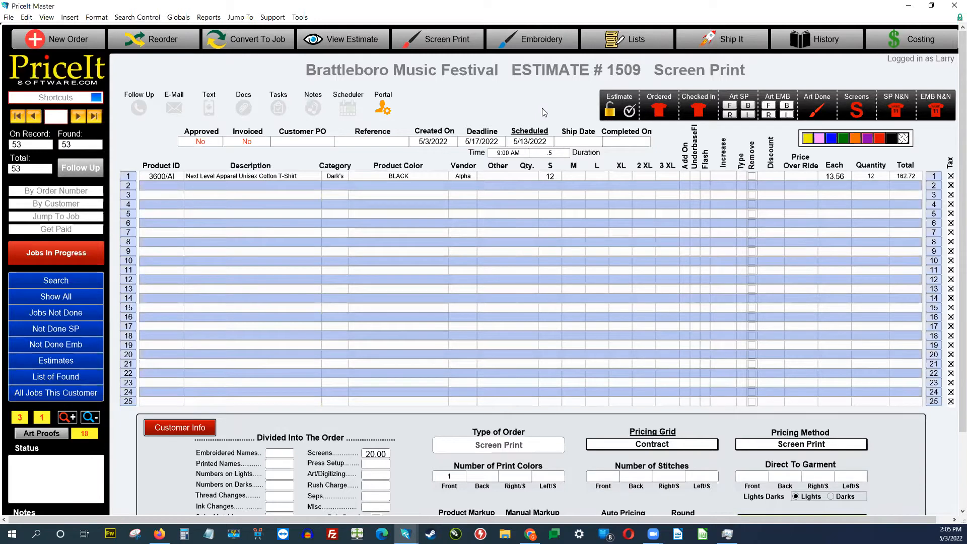
left_click(346, 41)
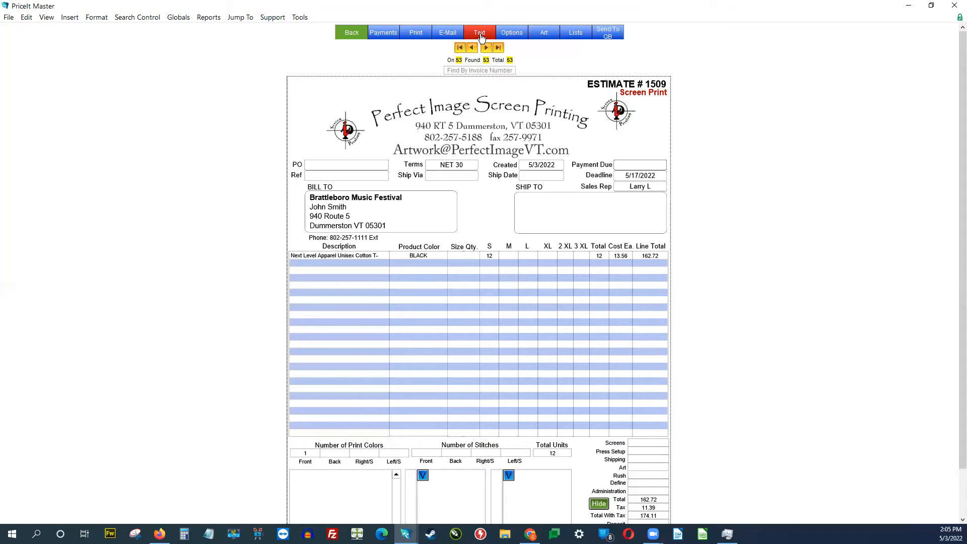
Step: E-mail the estimate to the regular address with an approval link, then open that link in the browser
left_click(450, 33)
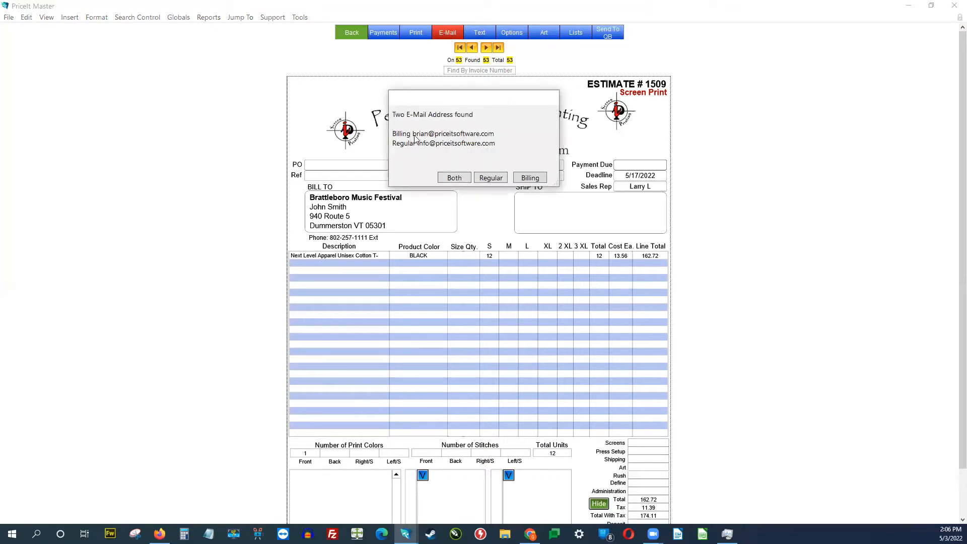
left_click(495, 181)
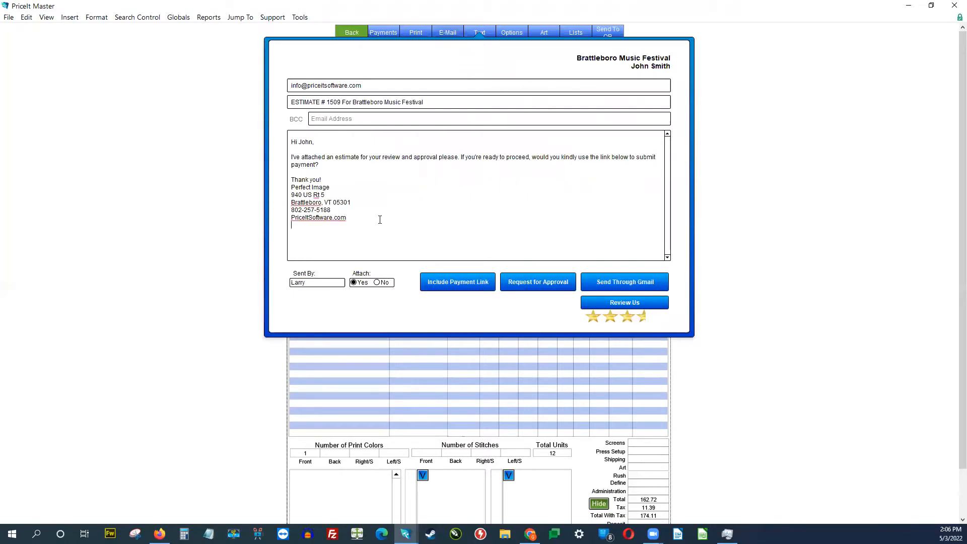
left_click(538, 288)
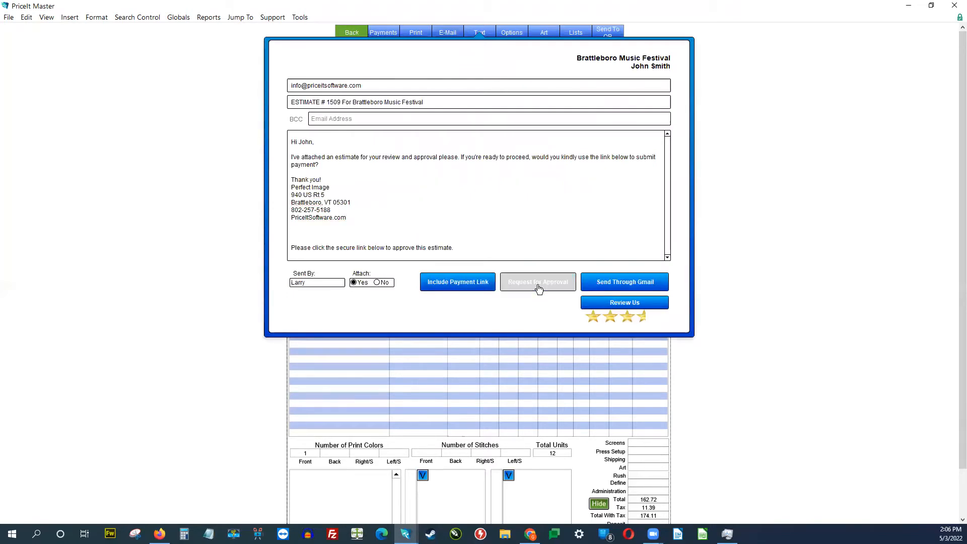
triple_click(459, 257)
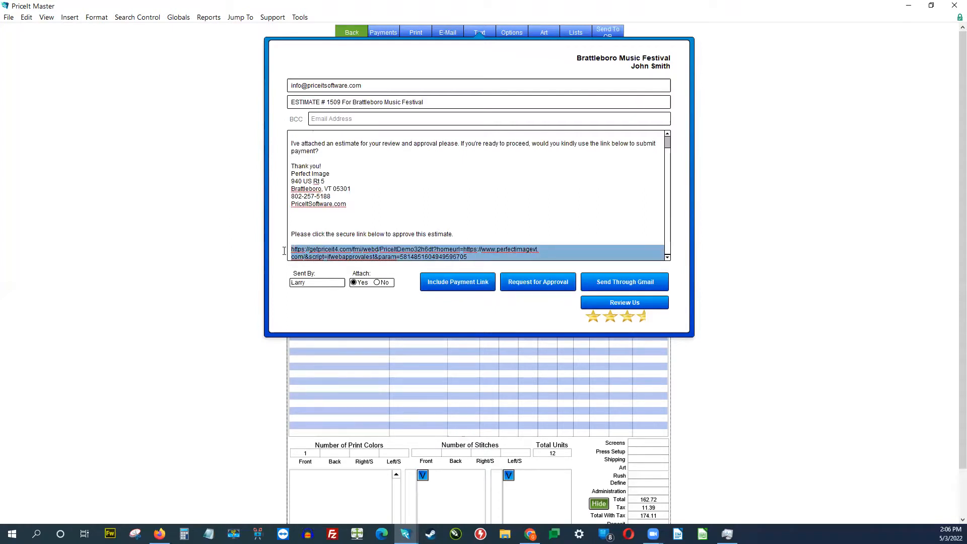
right_click(359, 257)
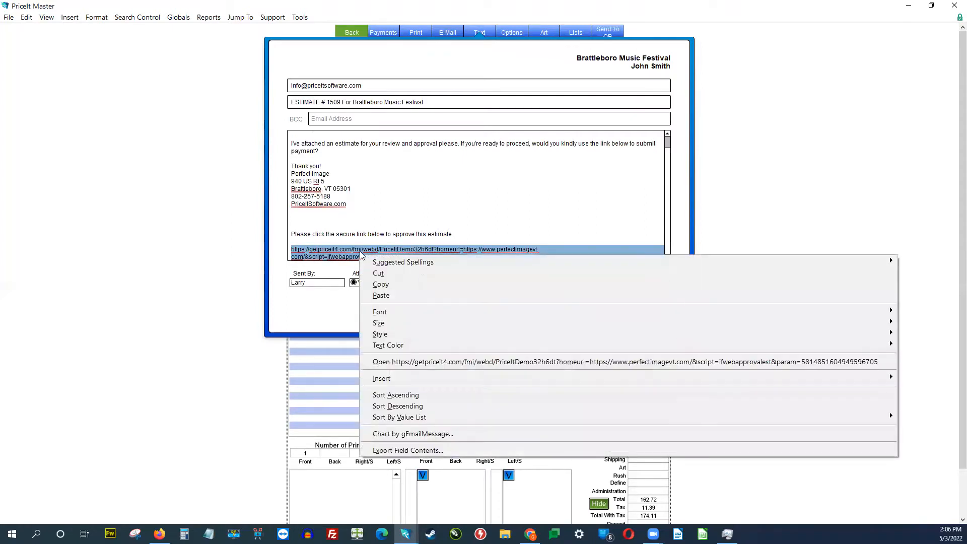
left_click(415, 362)
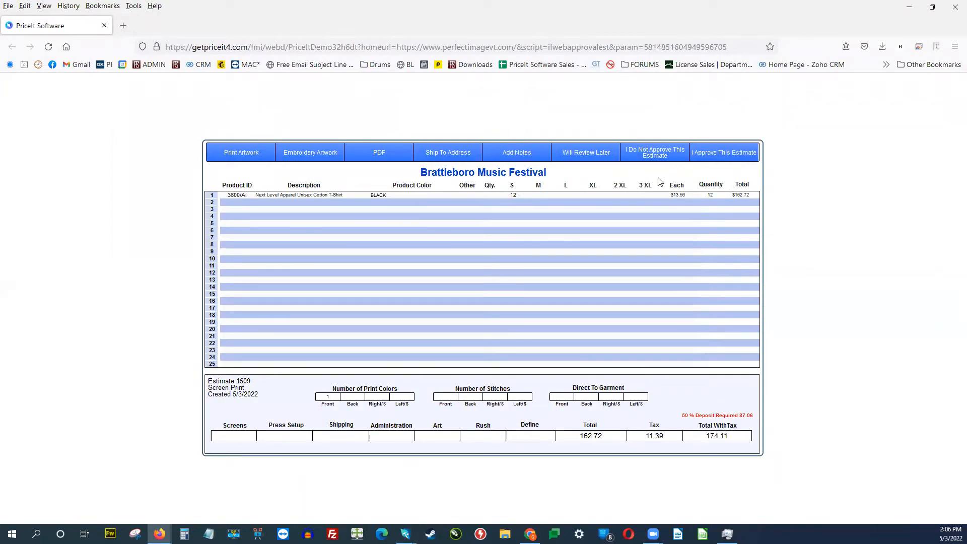
Step: Approve the estimate online, acknowledge the 50% deposit notice, and begin the card number
left_click(736, 160)
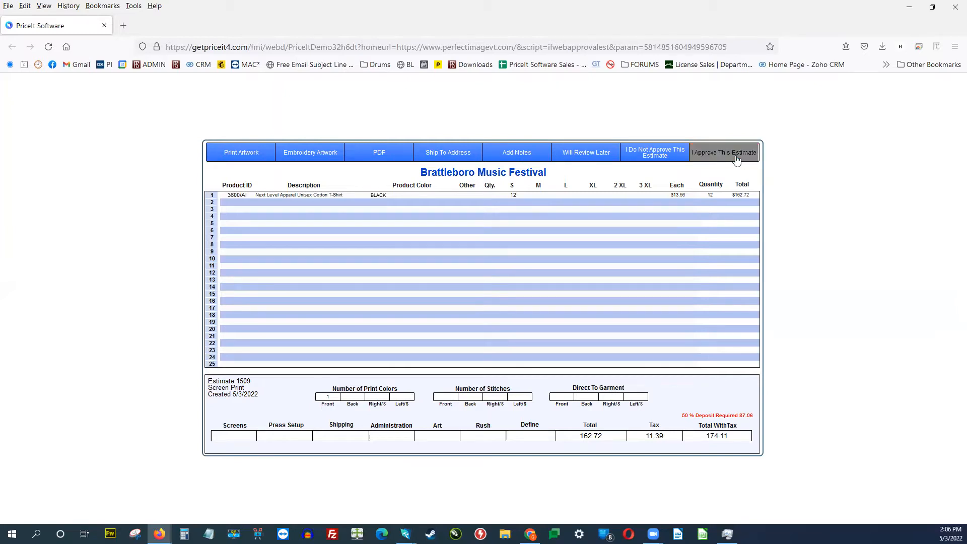
left_click(554, 323)
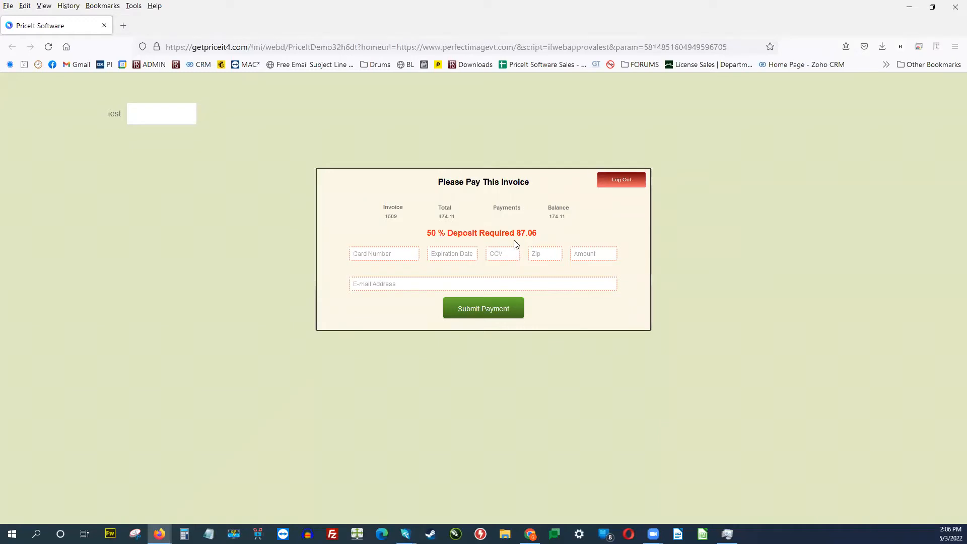
left_click(397, 255)
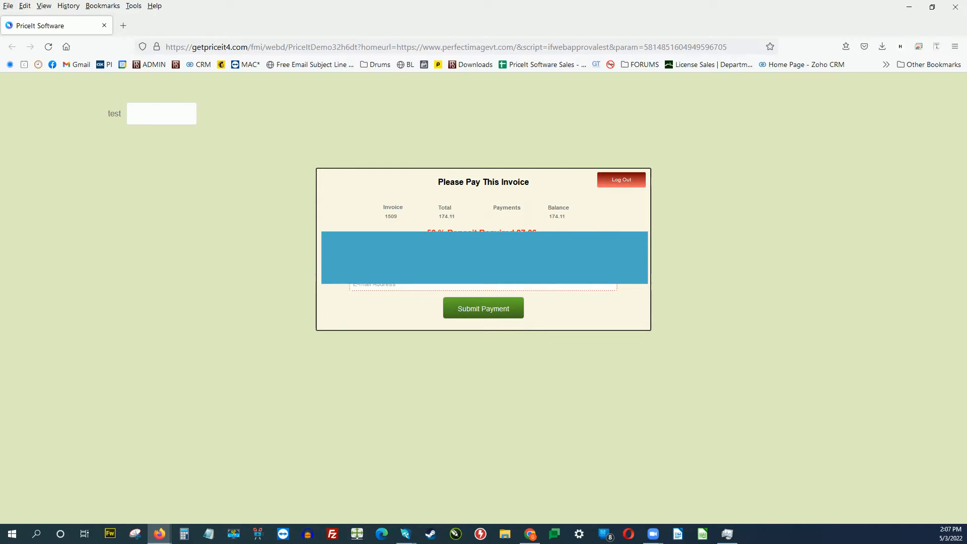
Step: Pay the deposit with the contact's e-mail, agree to print, and acknowledge the redirect
left_click(511, 286)
type("la")
key("BackSpace")
key("BackSpace")
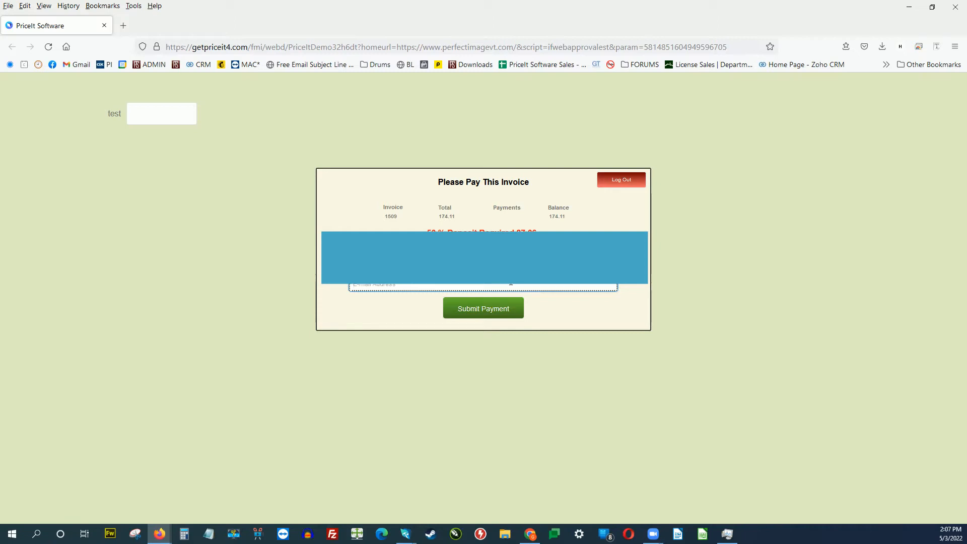
left_click(503, 311)
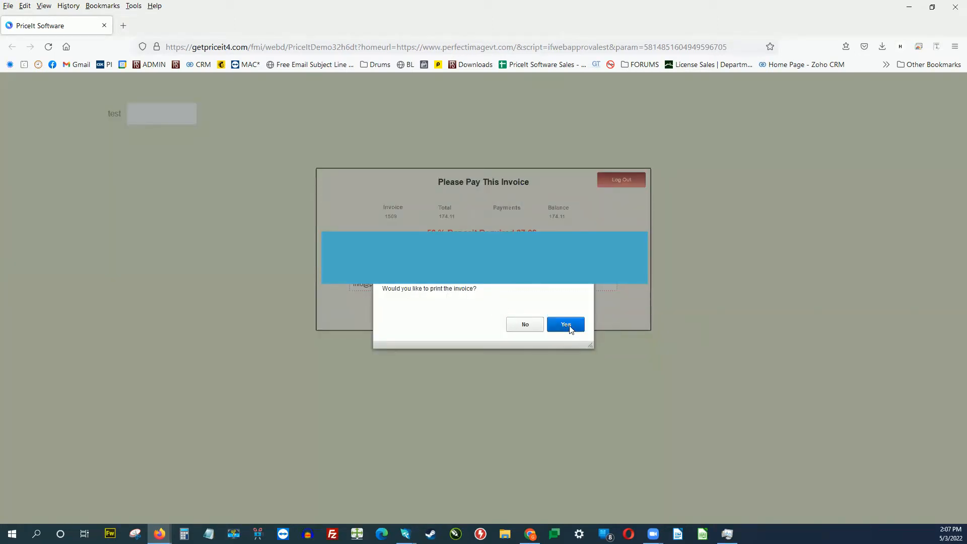
left_click(535, 327)
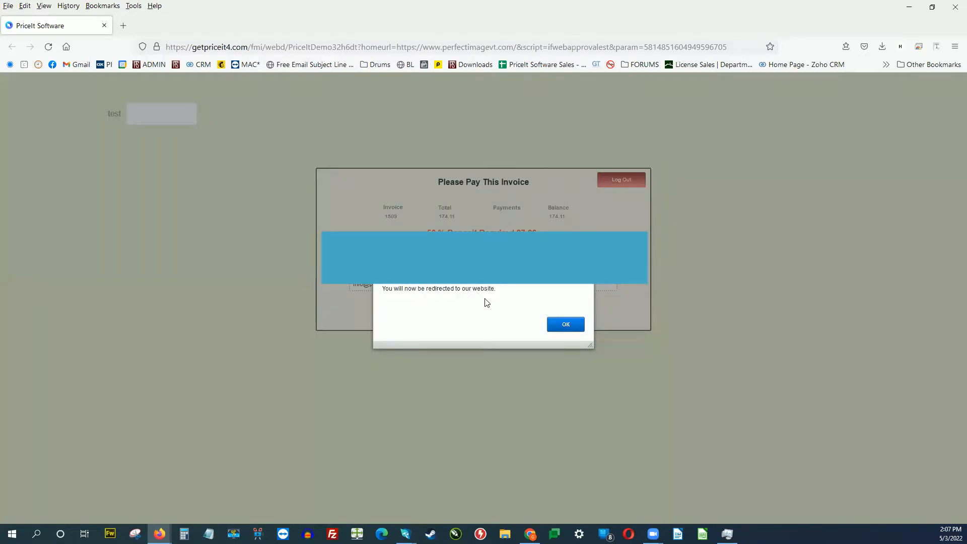
left_click(564, 327)
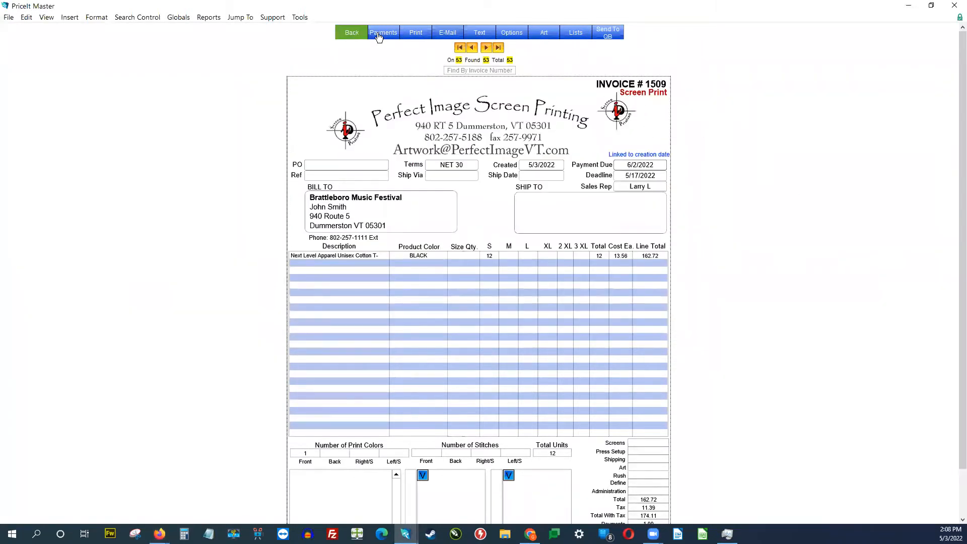
Step: Go back to Job #1509 and view its totals: 1.00 paid, 173.11 balance
left_click(350, 31)
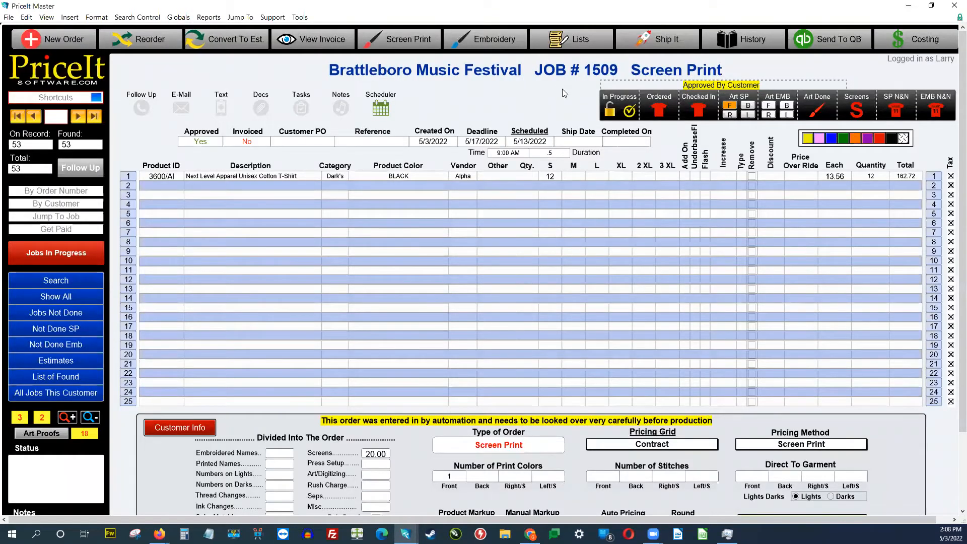
scroll(579, 360, "down", 3)
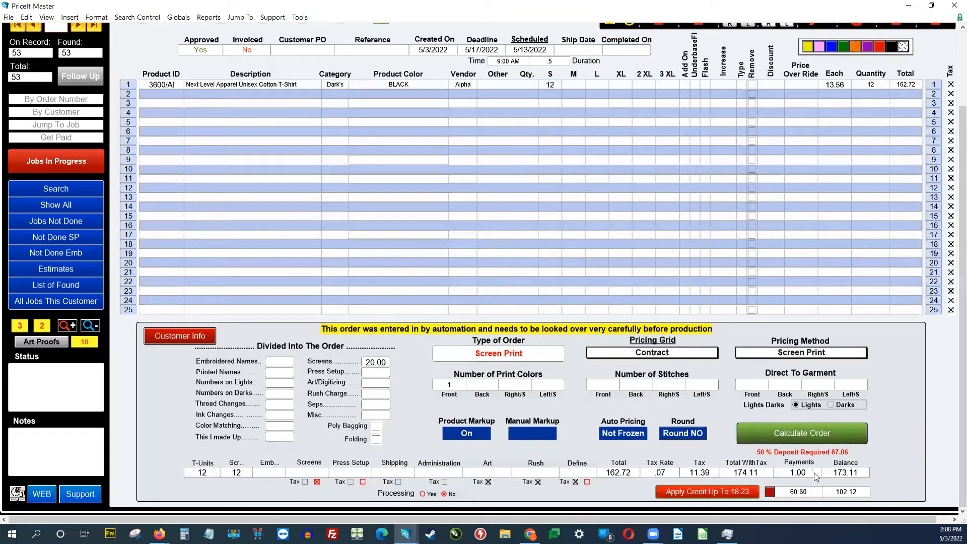
Step: Check the online payments received, close the list, and return to the top of Job #1509
left_click(43, 326)
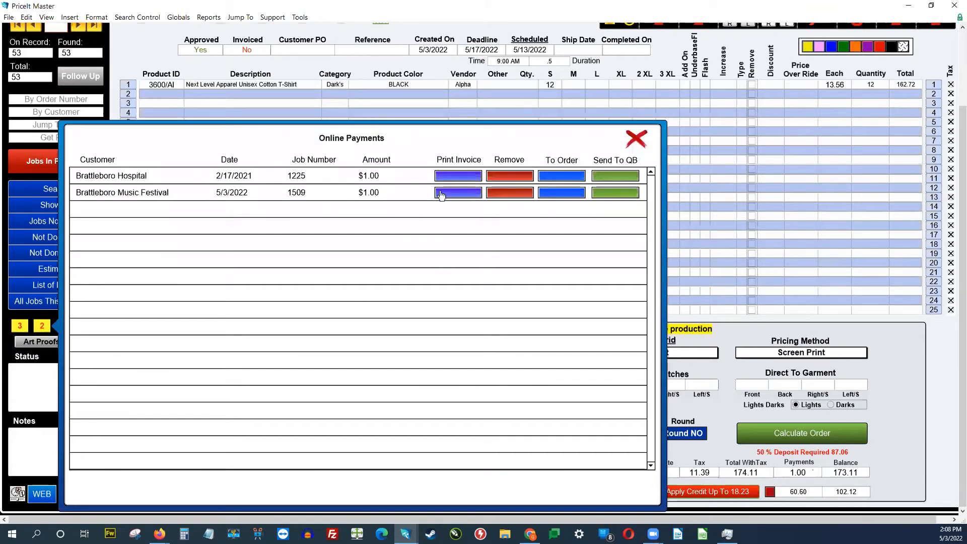
left_click(638, 140)
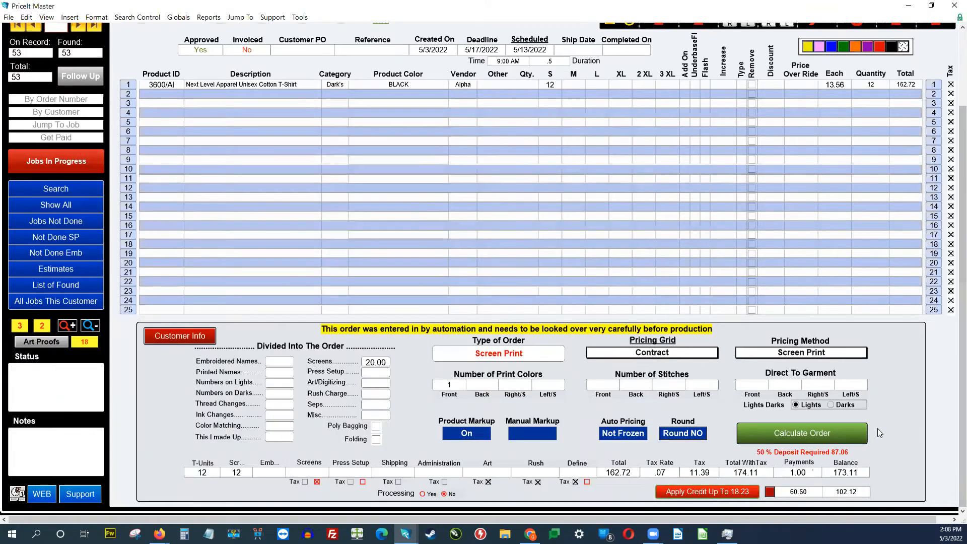
scroll(453, 73, "up", 3)
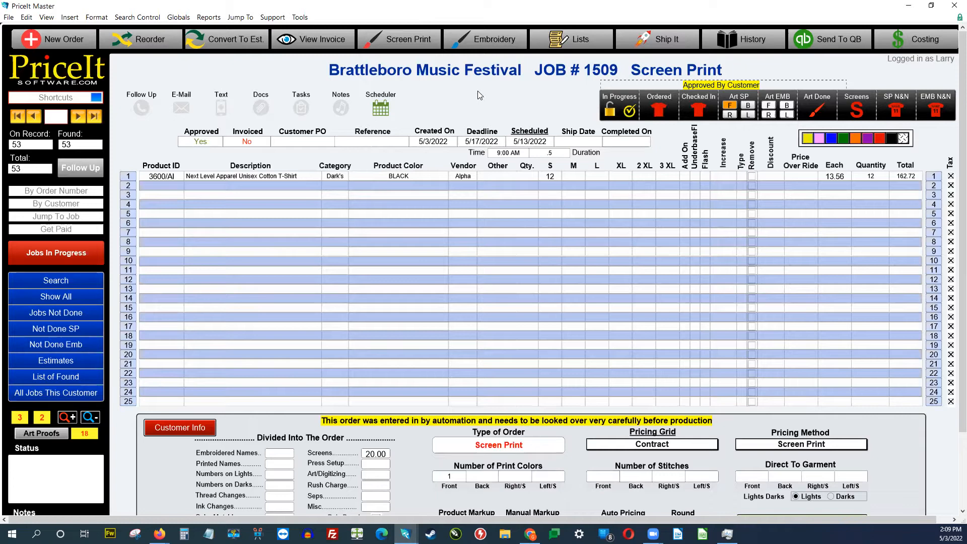
Step: Add a job task for an employee in the Screen department described 'Make Screens' with 'Notes'
left_click(302, 108)
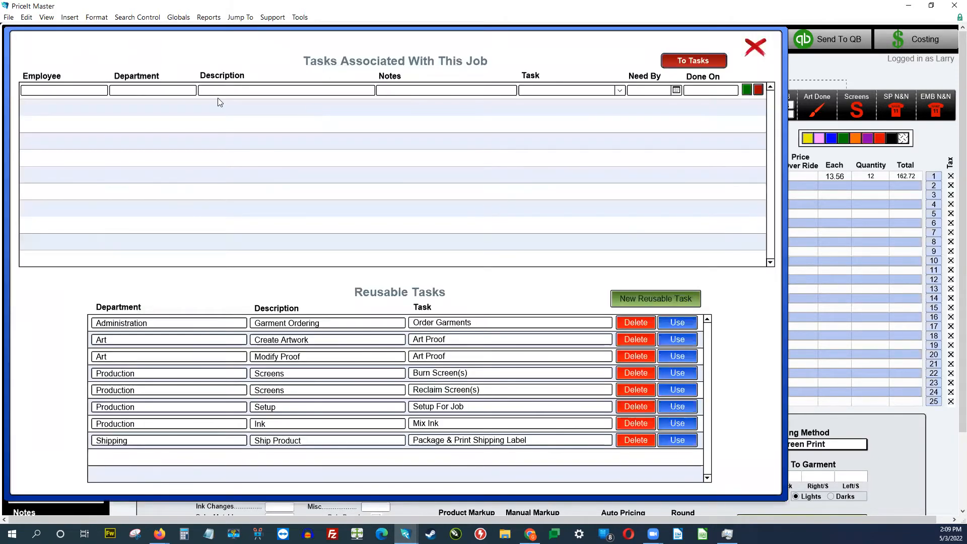
left_click(70, 90)
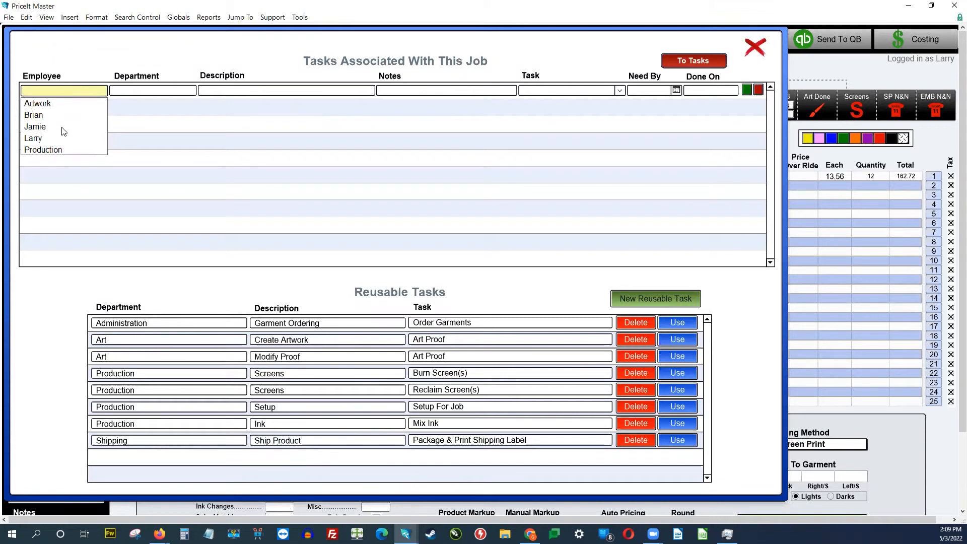
left_click(35, 127)
left_click(135, 116)
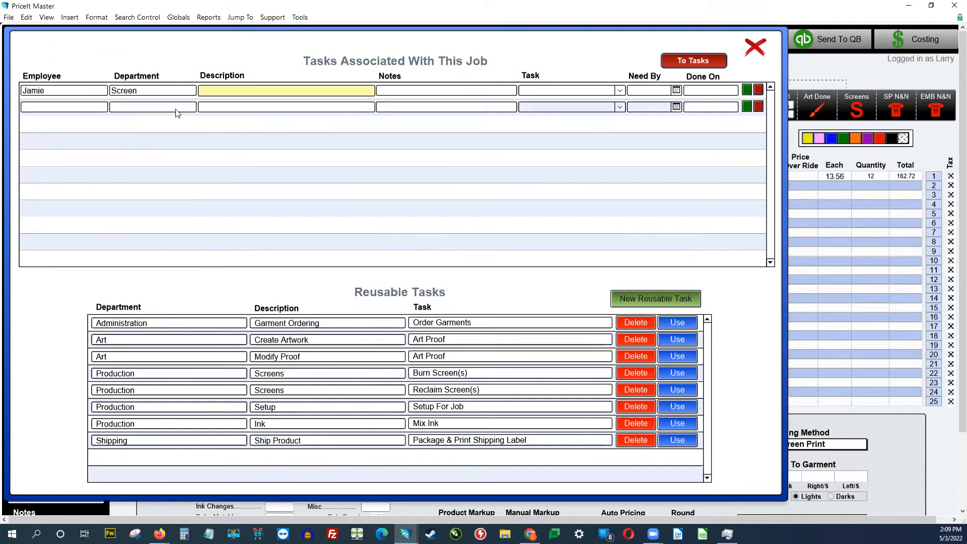
type("Make Screens")
left_click(390, 93)
type("Notes")
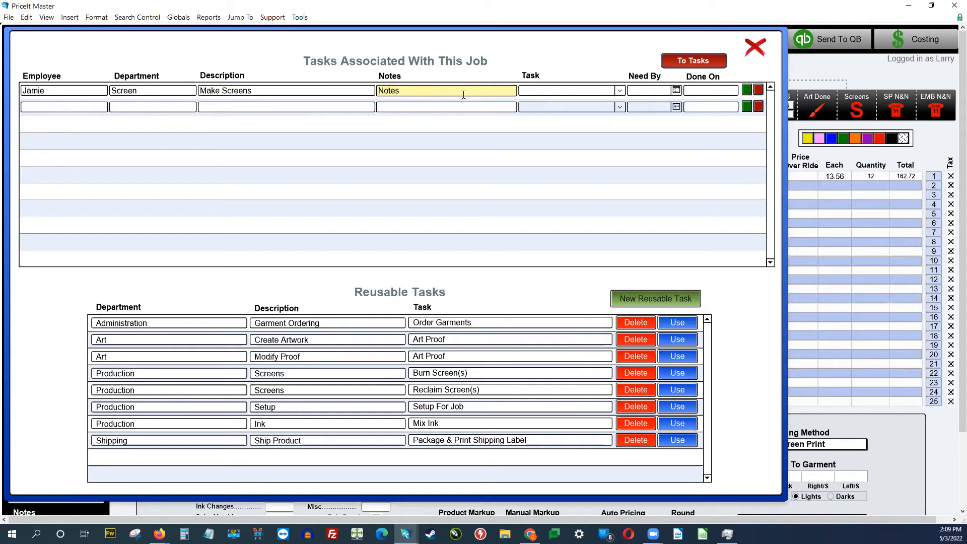
Step: Set the task to 'Screens' with a need-by date of 5/11/2022
left_click(620, 91)
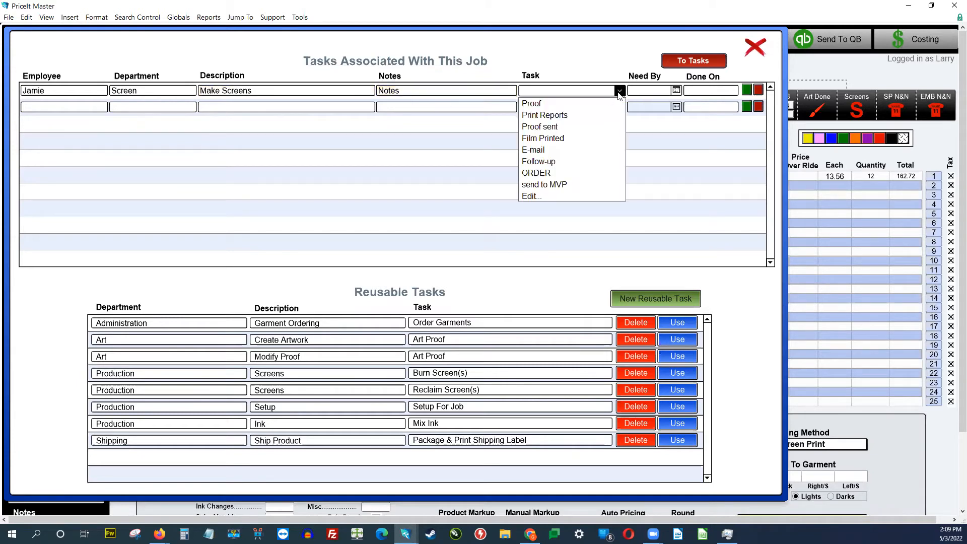
left_click(559, 91)
type("Screens")
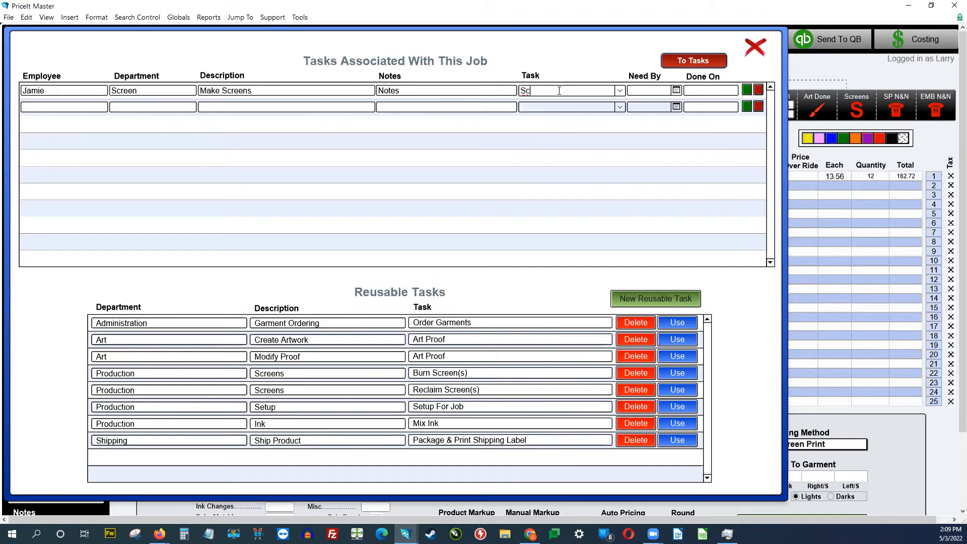
left_click(676, 91)
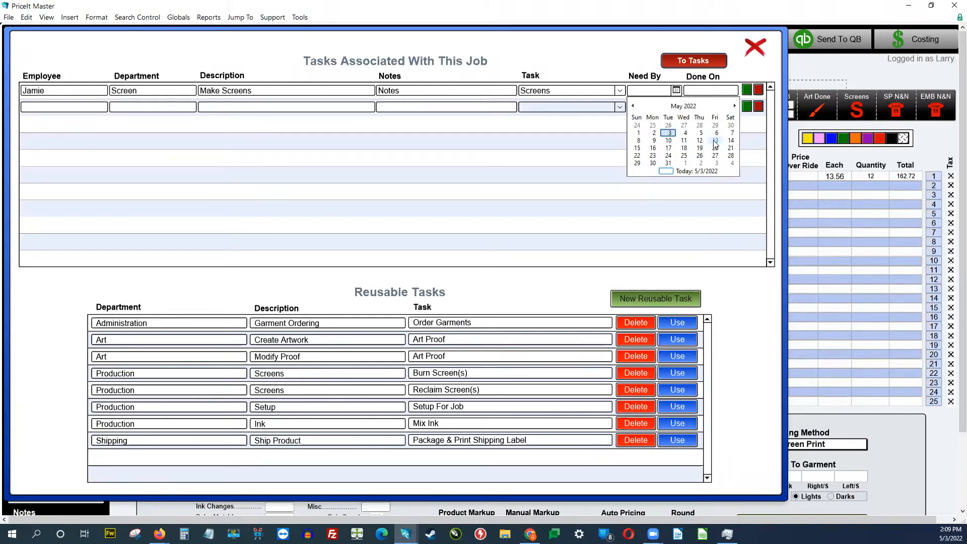
left_click(684, 143)
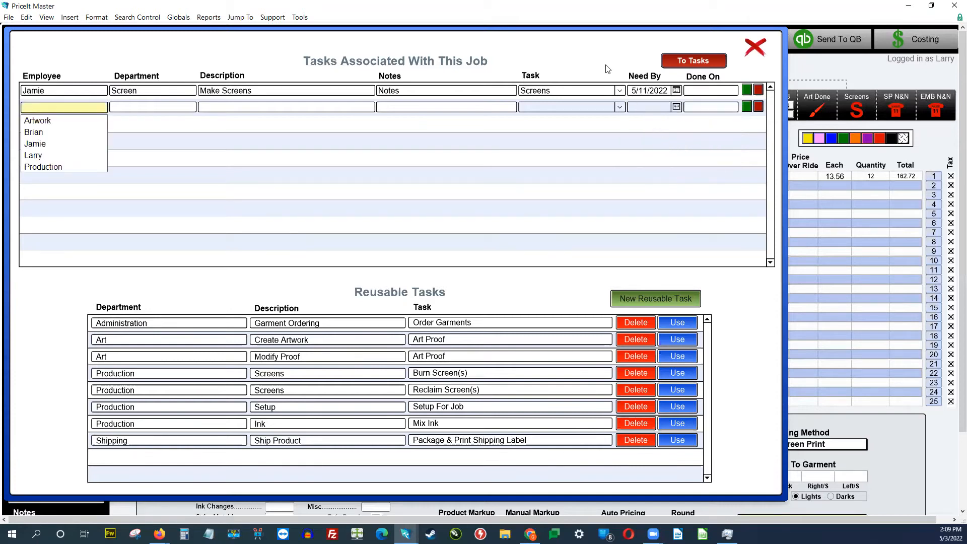
left_click(614, 50)
left_click(644, 53)
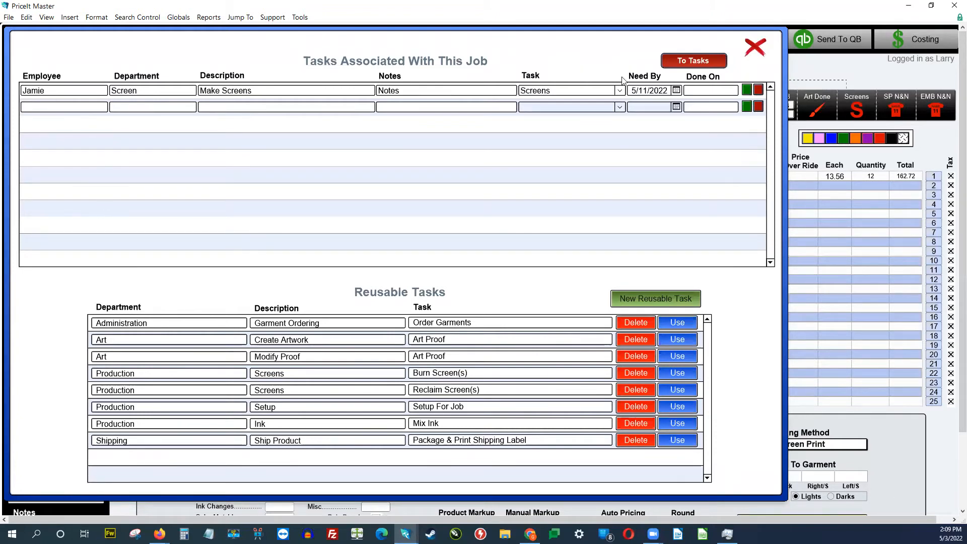
Step: Confirm the task in the employee-filtered task list, then return to Order Entry
left_click(684, 60)
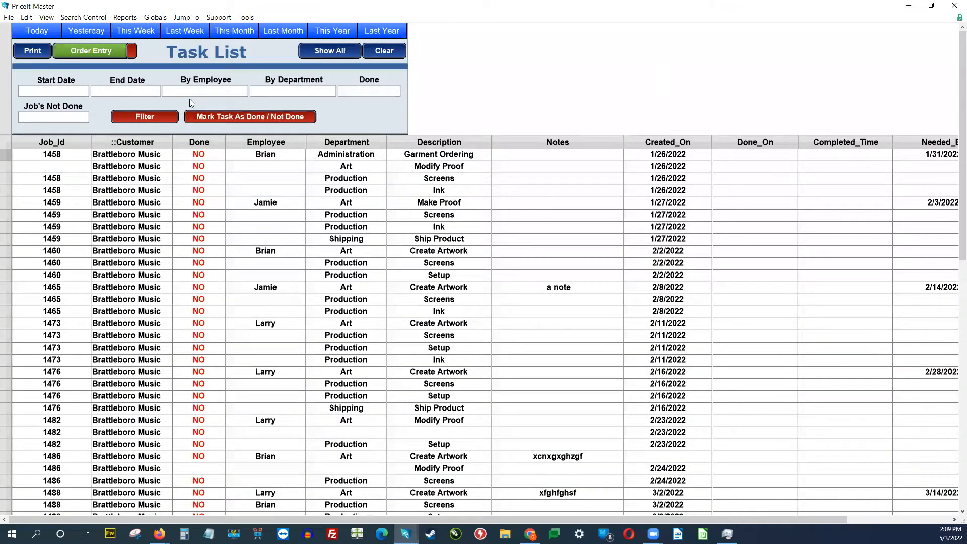
left_click(193, 93)
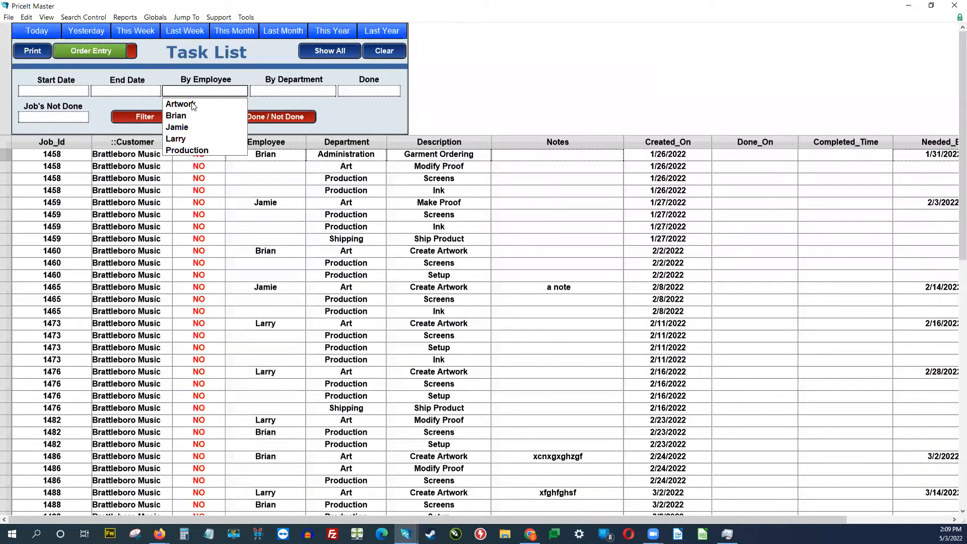
left_click(193, 130)
left_click(150, 119)
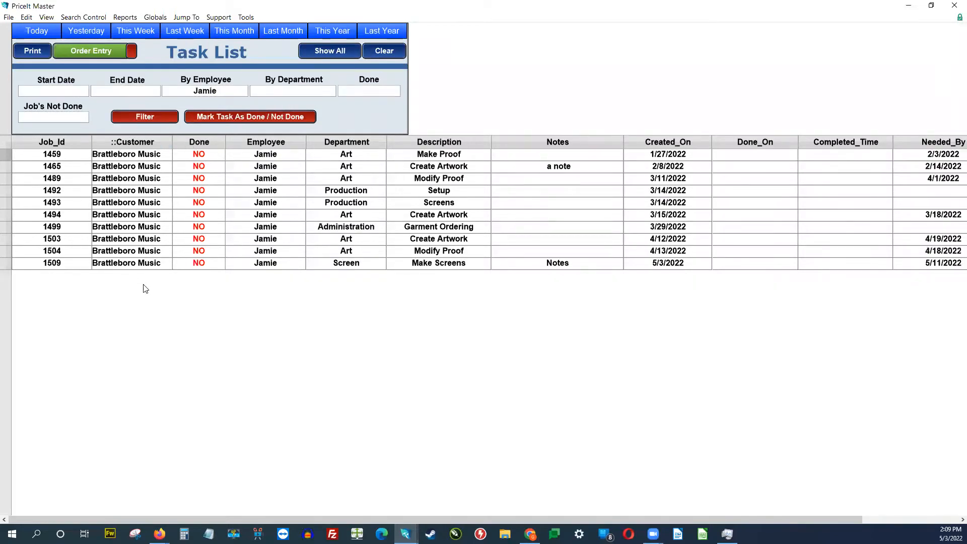
left_click(93, 51)
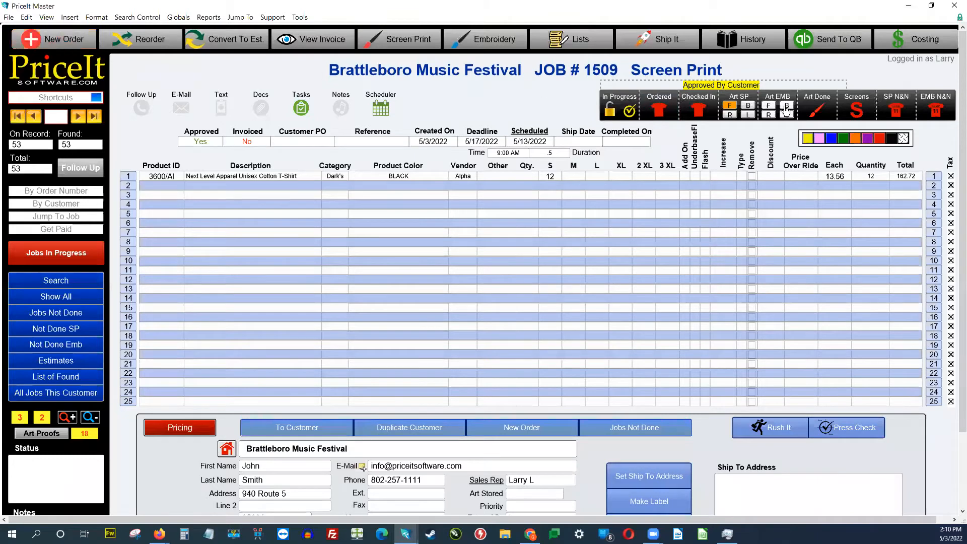
Step: Mark job 1509's screens as made and bring up its Purchasing screen
left_click(856, 108)
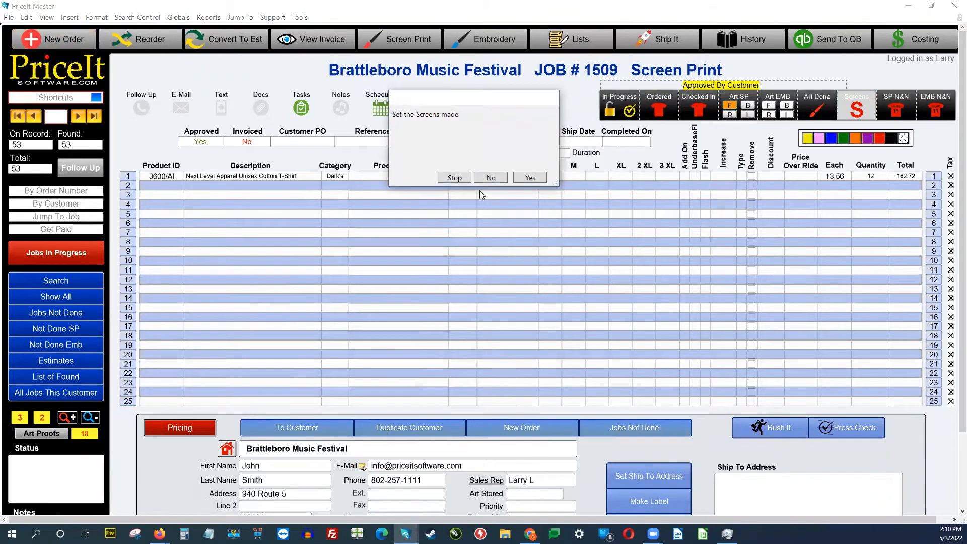
left_click(529, 179)
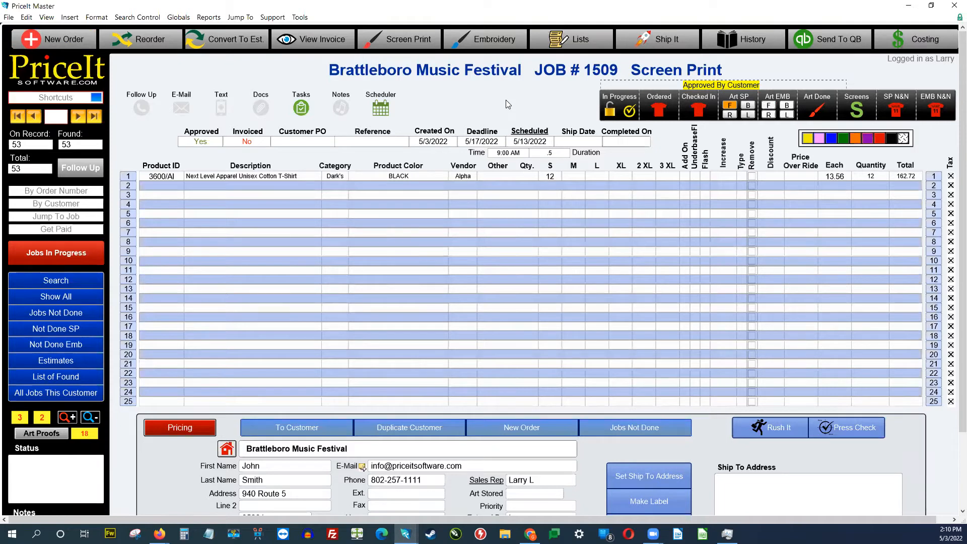
left_click(668, 113)
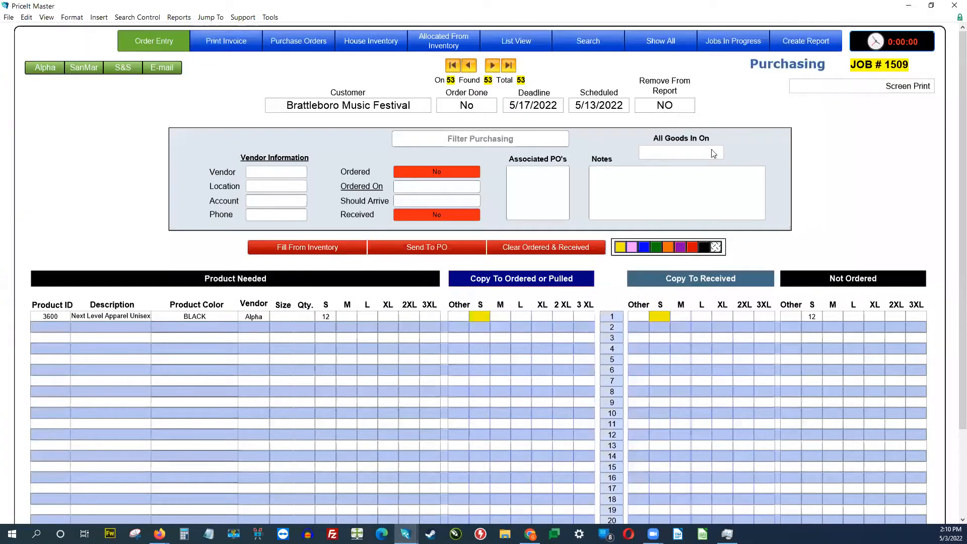
Step: Create the Garment Purchasing Report and view it without printing
left_click(802, 45)
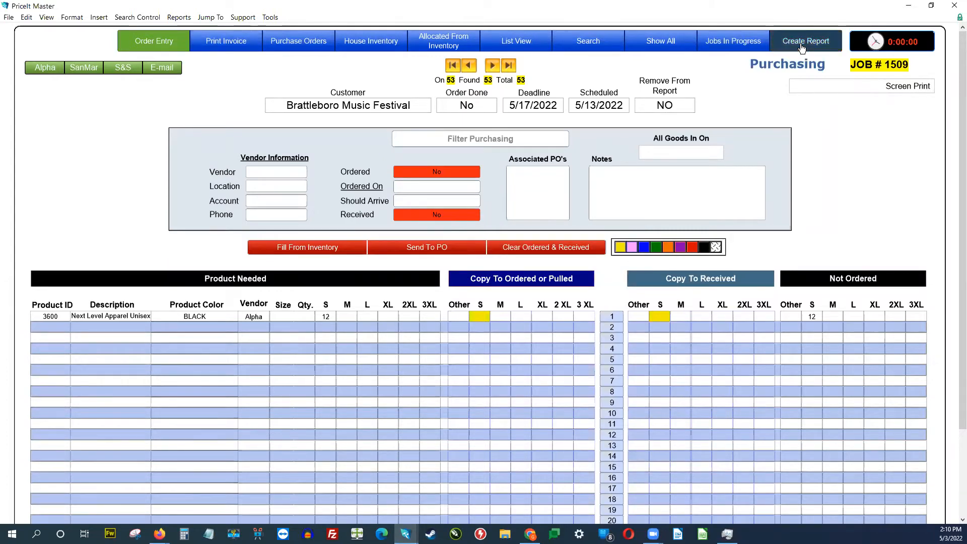
left_click(491, 177)
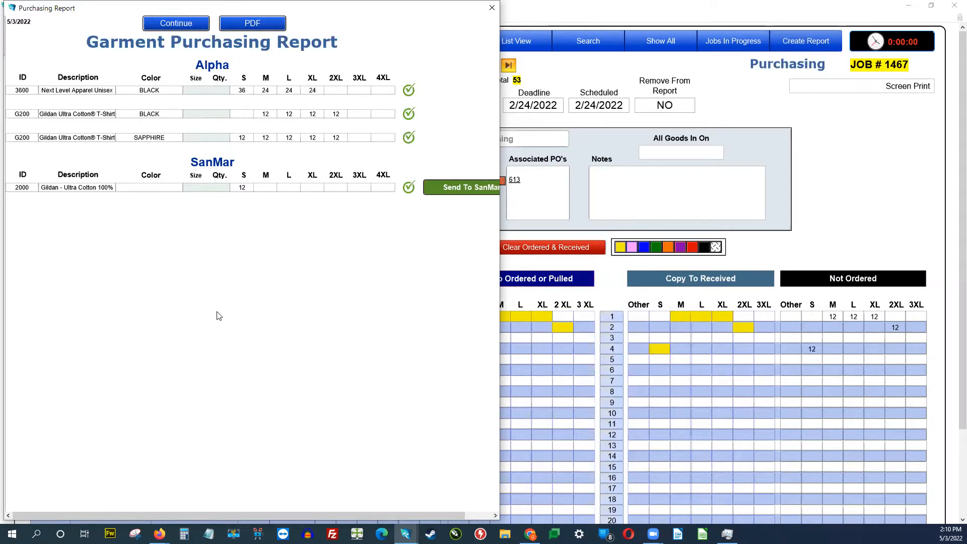
Step: Mark the Alpha 3600 black shirts as ordered
left_click(27, 96)
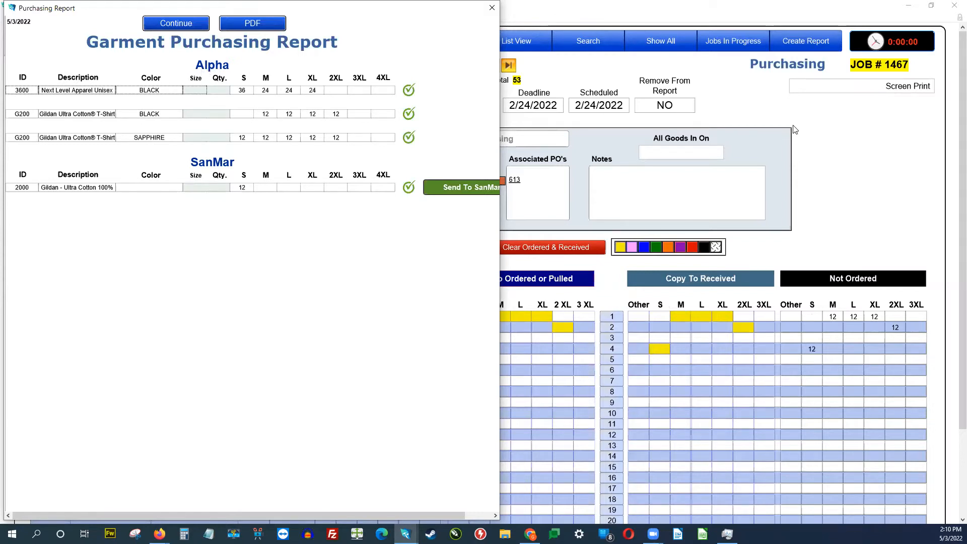
left_click(409, 90)
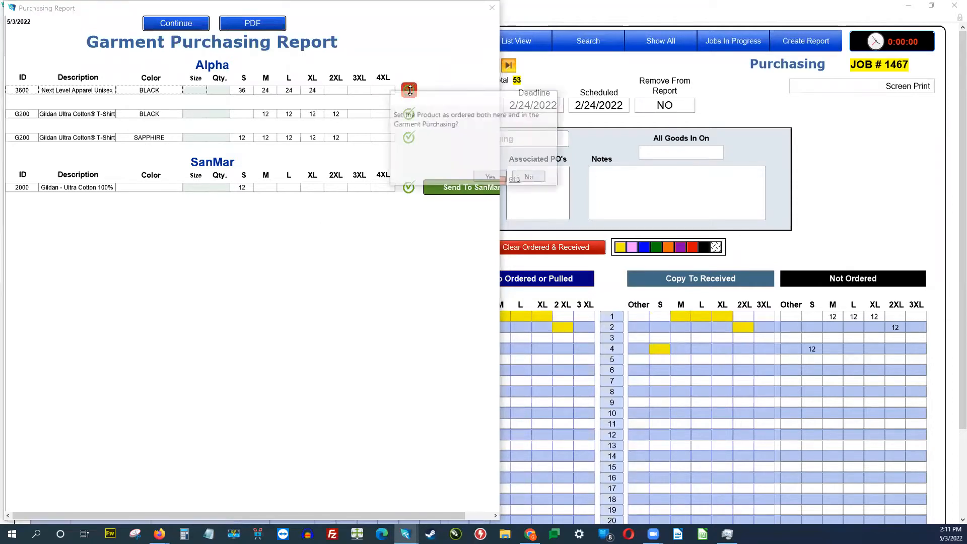
left_click(499, 178)
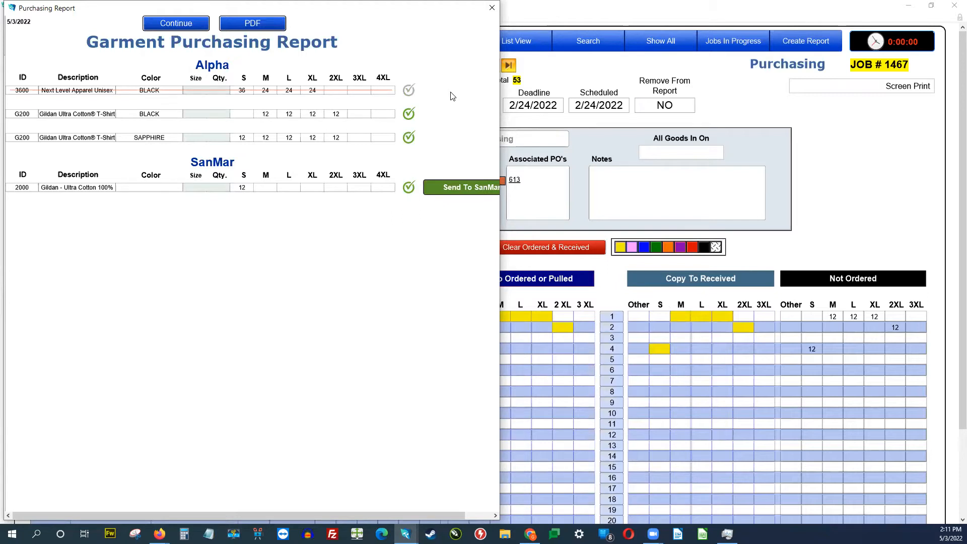
Step: Send the SanMar 2000 item order, mark it ordered, and close the report without printing
left_click(460, 189)
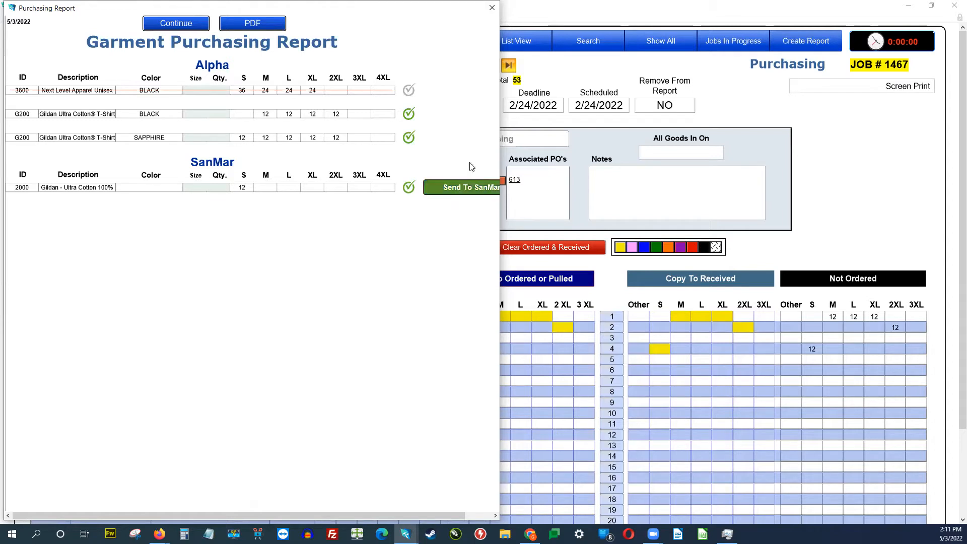
left_click(409, 189)
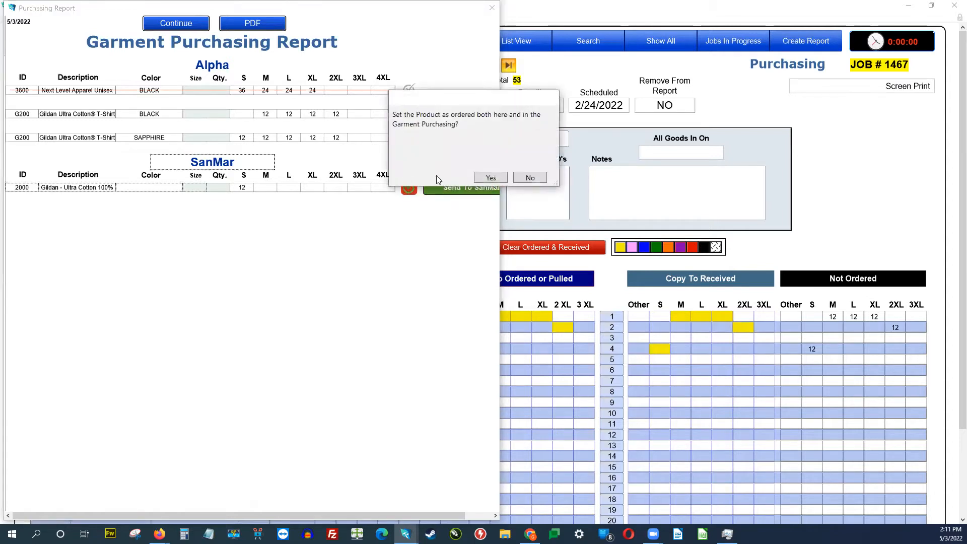
left_click(501, 177)
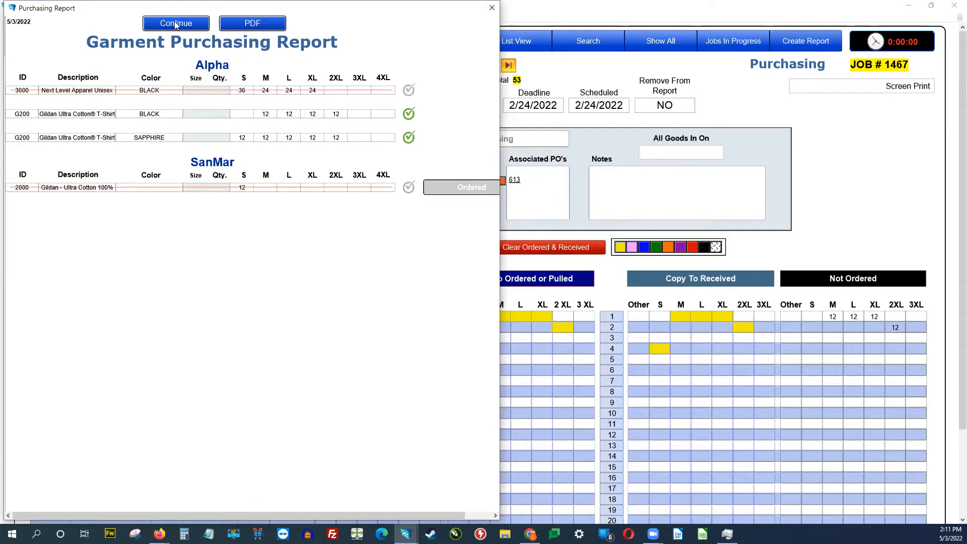
left_click(174, 21)
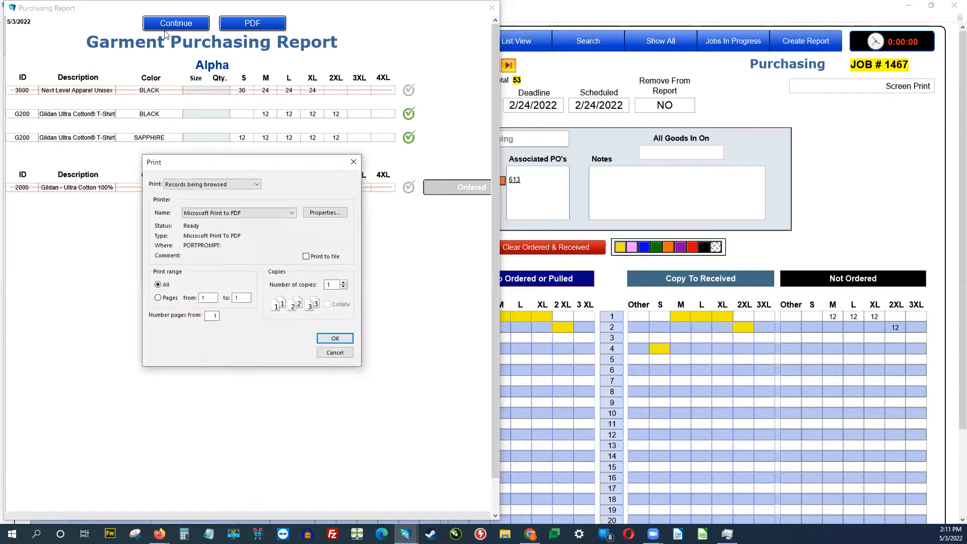
left_click(335, 353)
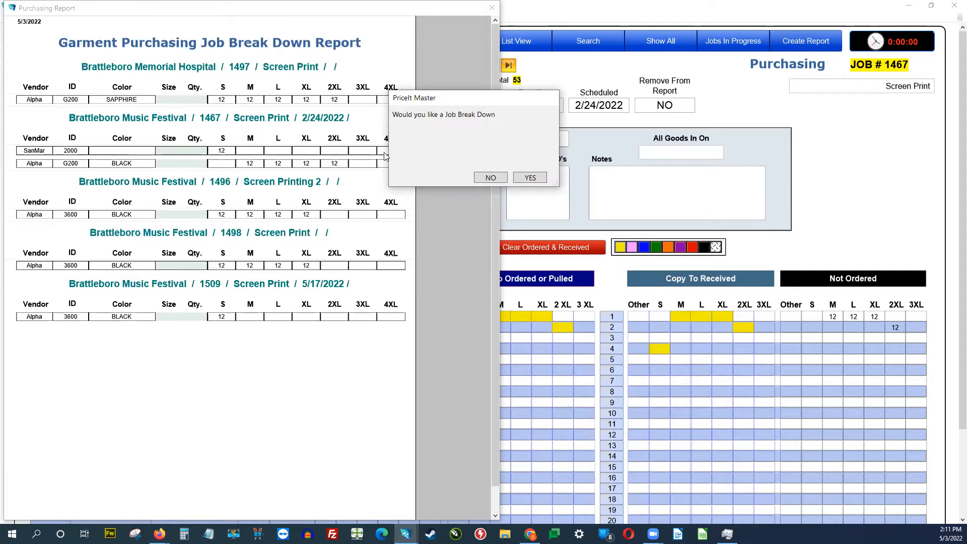
Step: Skip the Job Break Down report, copy job 1467's products to ordered, and move to the next job
left_click(491, 179)
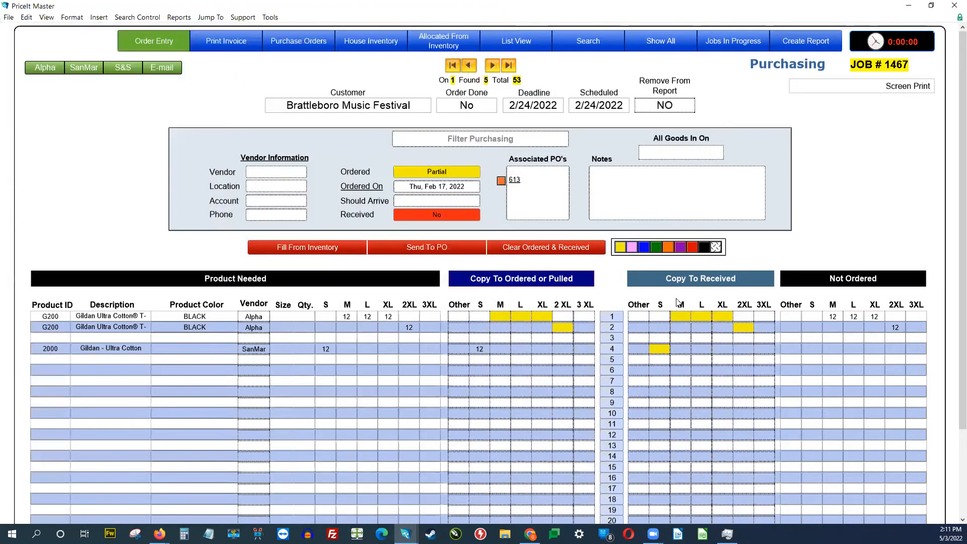
left_click(509, 278)
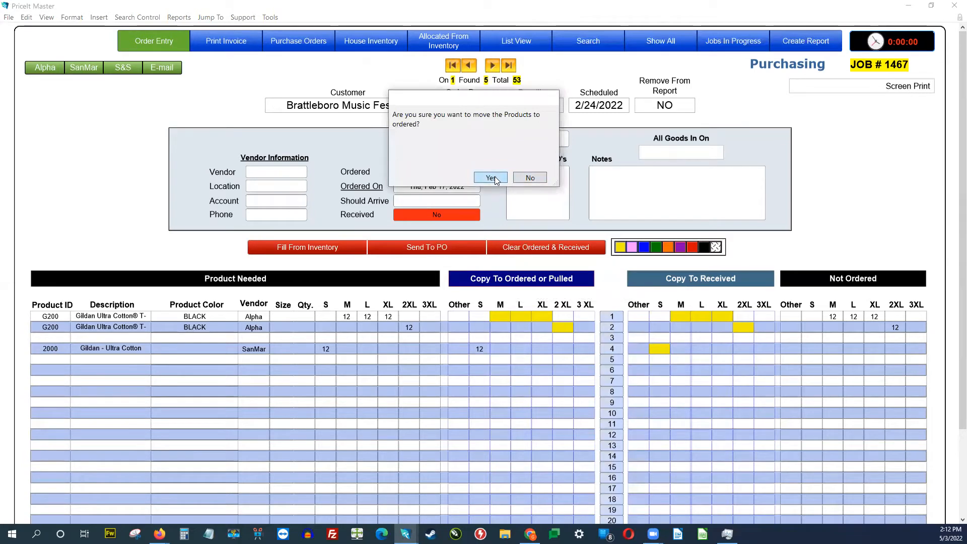
left_click(495, 178)
left_click(492, 65)
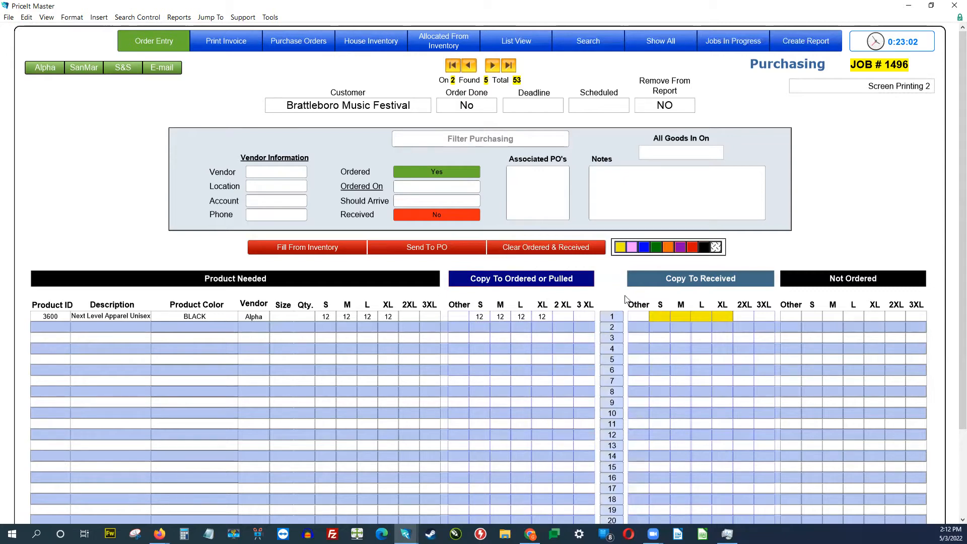
Step: Receive job 1496's shirts with only 11 XL, leaving receiving Partial
left_click(694, 284)
left_click(723, 318)
type("11")
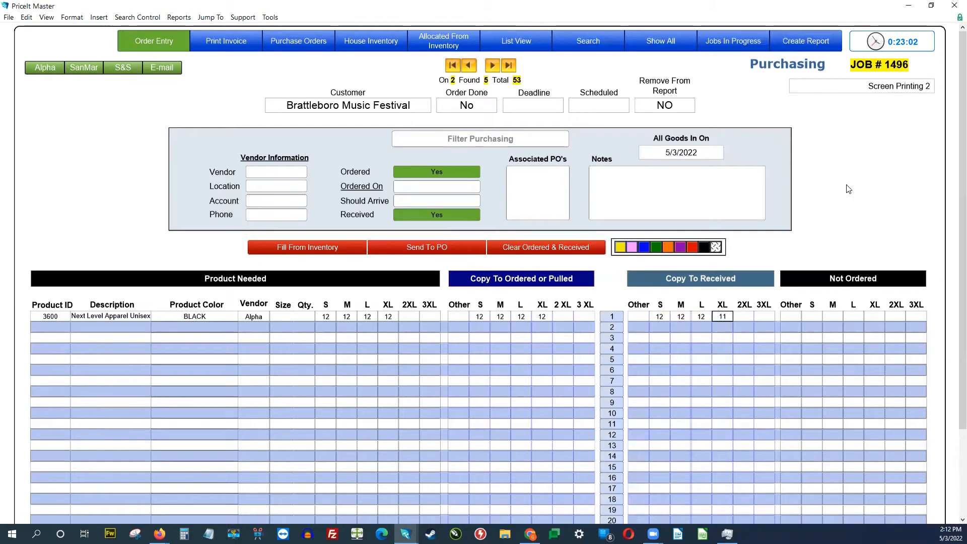
key("Return")
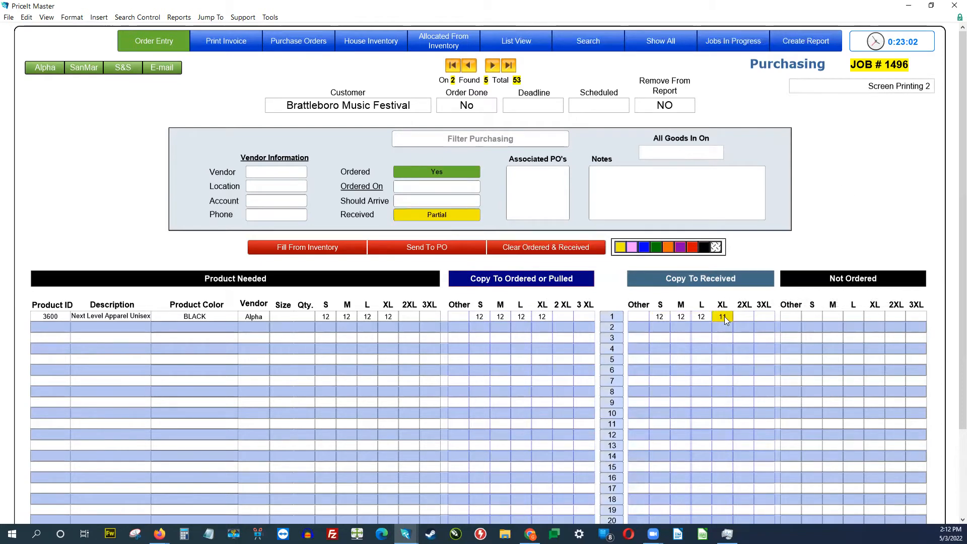
left_click(154, 43)
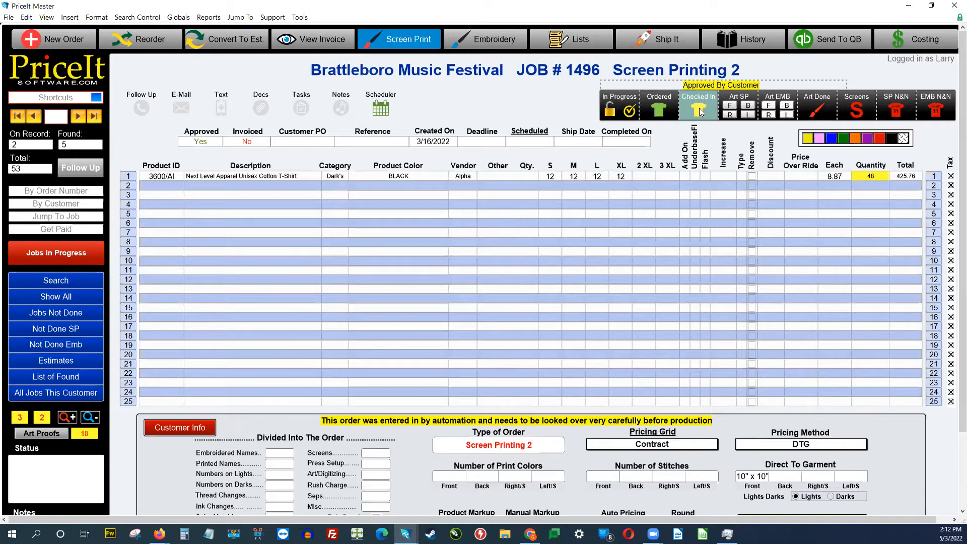
Step: Save job 1496's record and confirm its screens are made
left_click(489, 98)
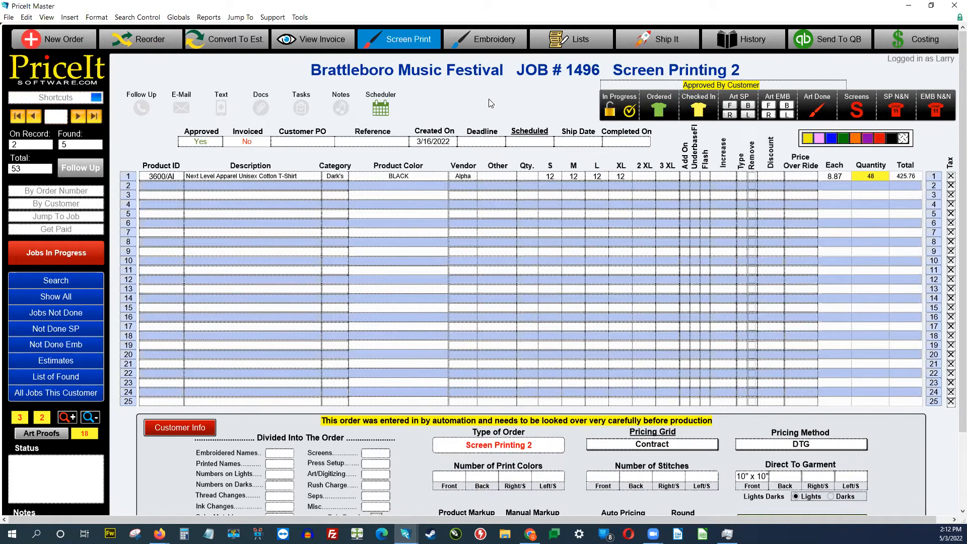
left_click(492, 90)
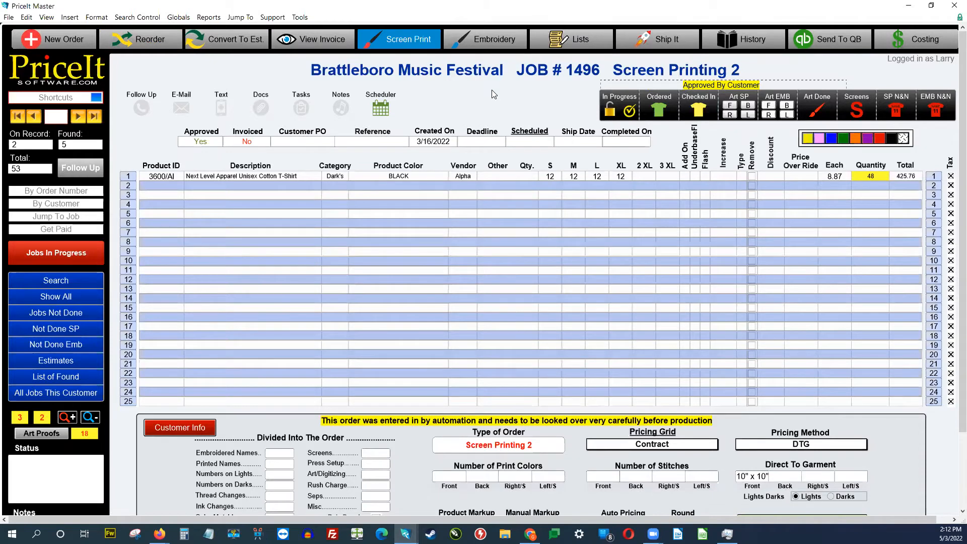
left_click(848, 115)
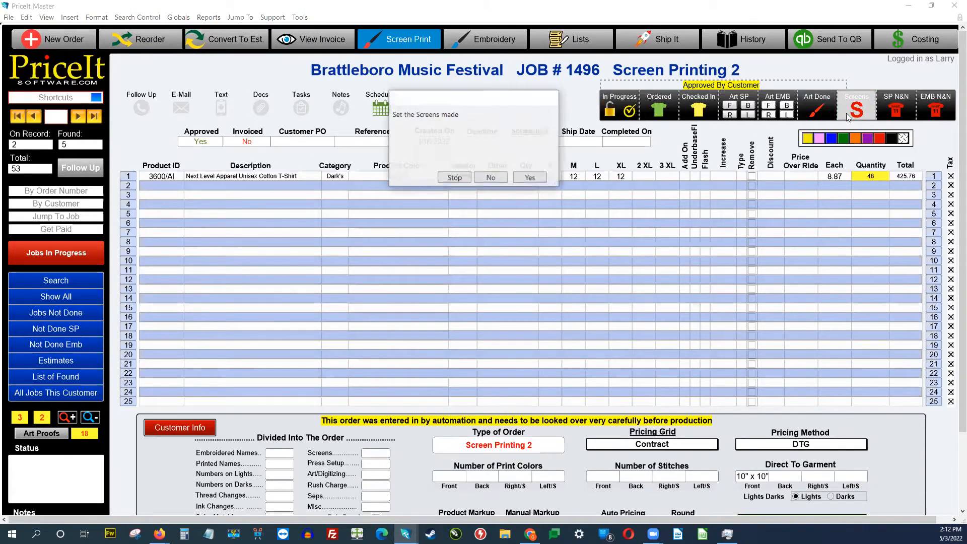
left_click(527, 179)
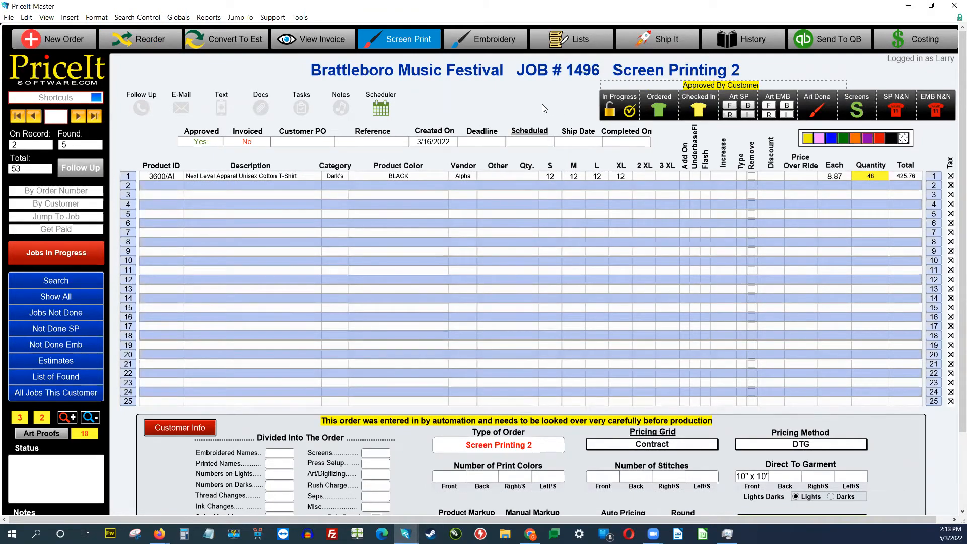
Step: Jump to job 1509 and receive its 12 small shirts in Purchasing, then return to Order Entry
left_click(95, 117)
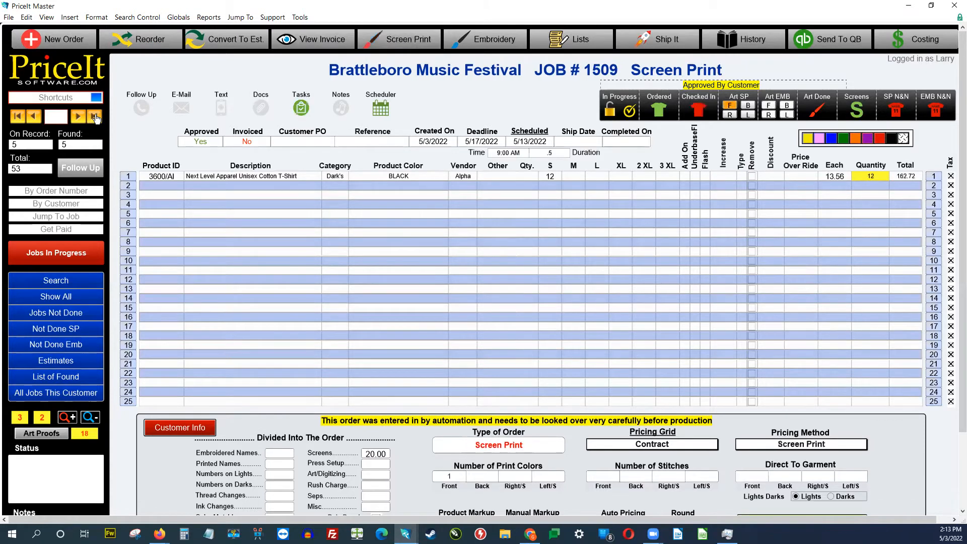
left_click(697, 110)
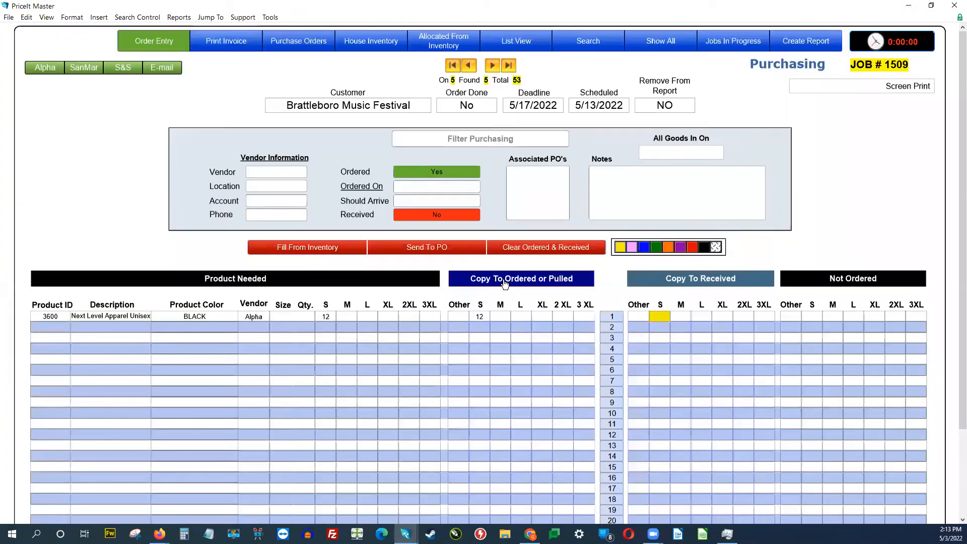
left_click(680, 280)
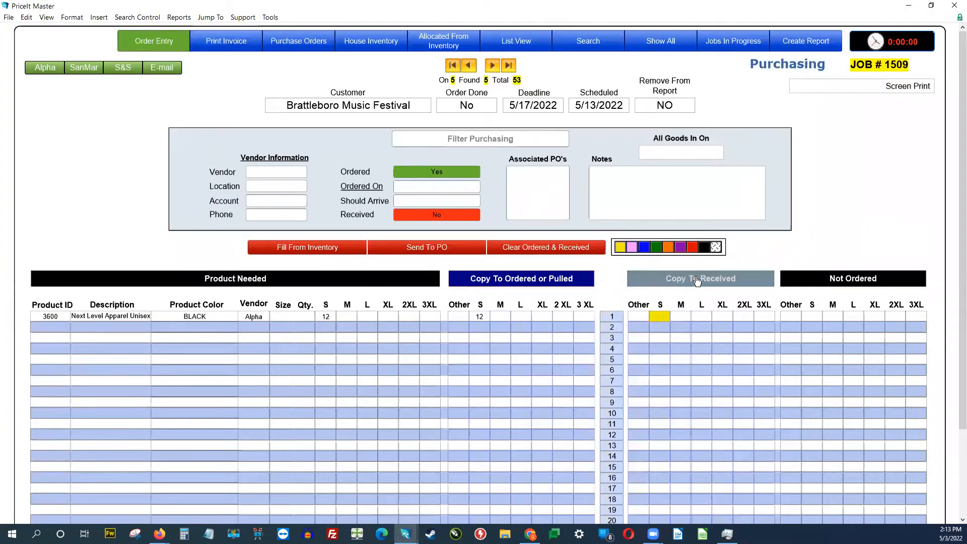
left_click(157, 49)
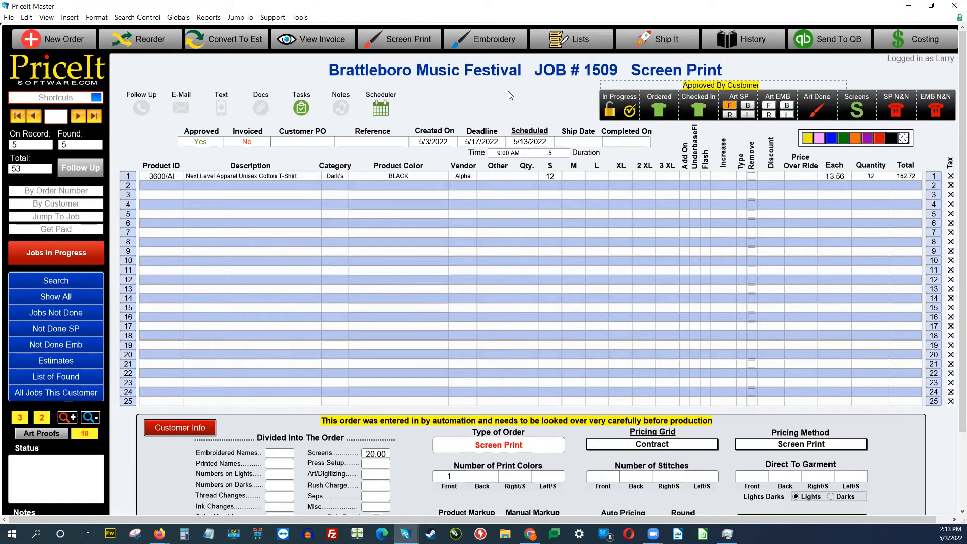
Step: Assign design BMF101 to the screen-print front at 10" and open its art proof
left_click(410, 45)
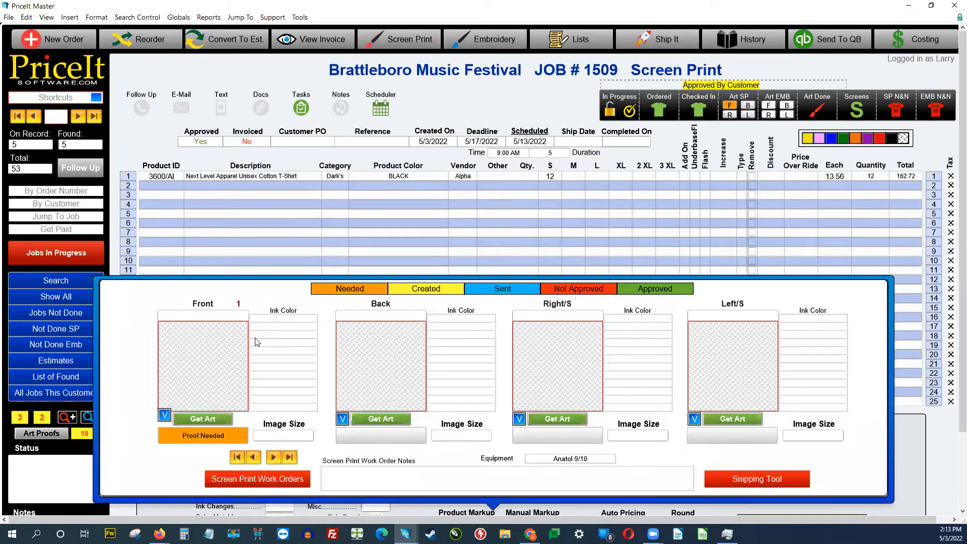
left_click(216, 419)
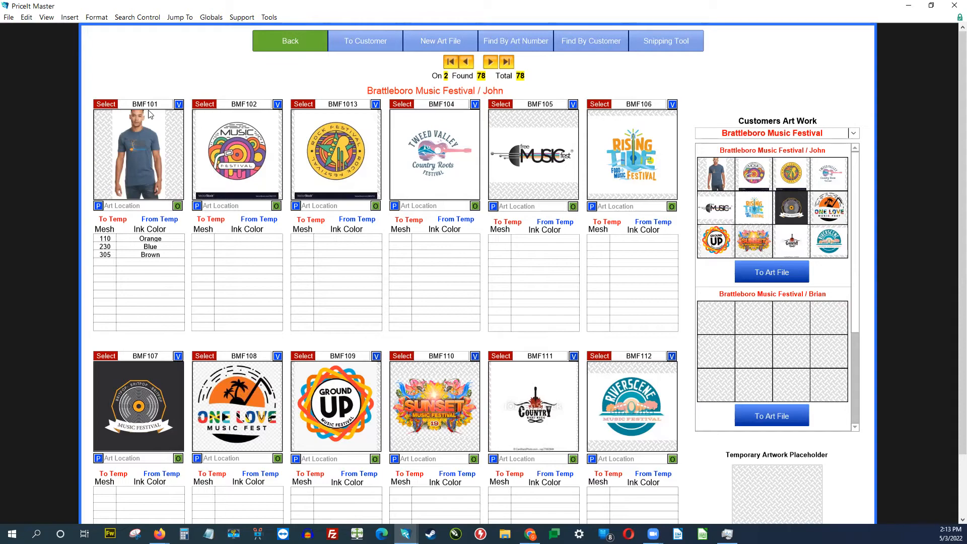
left_click(106, 104)
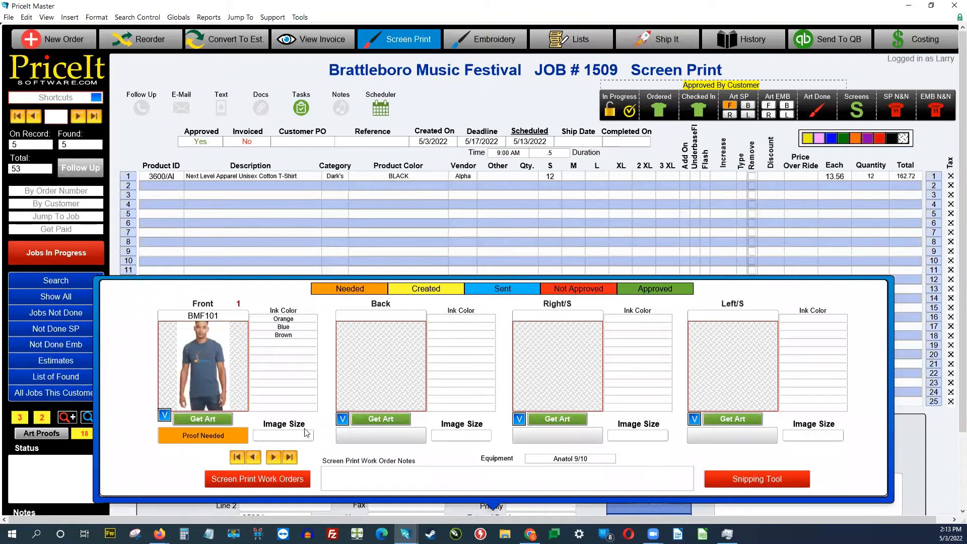
type("10\"")
left_click(150, 465)
left_click(198, 436)
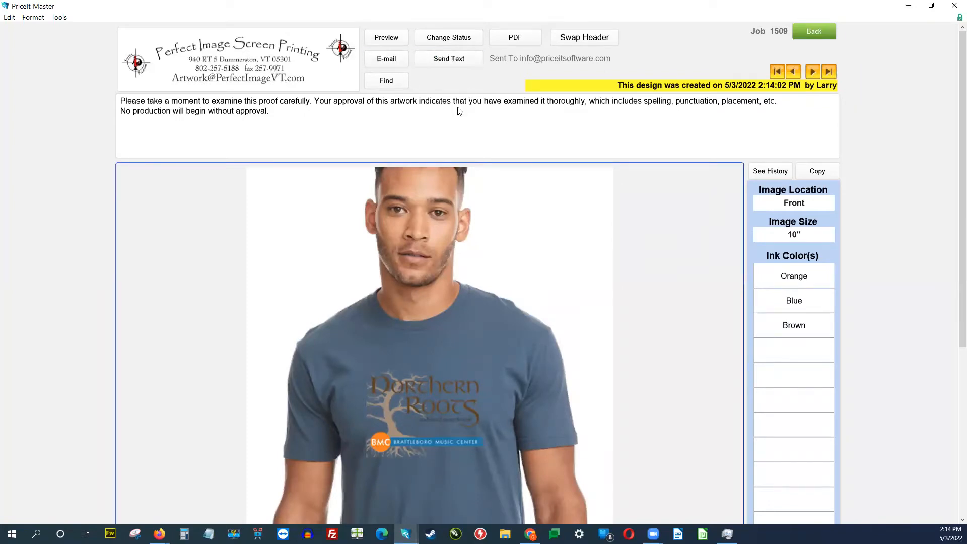
Step: Start a text to the customer using the approve-the-artwork canned template
left_click(450, 60)
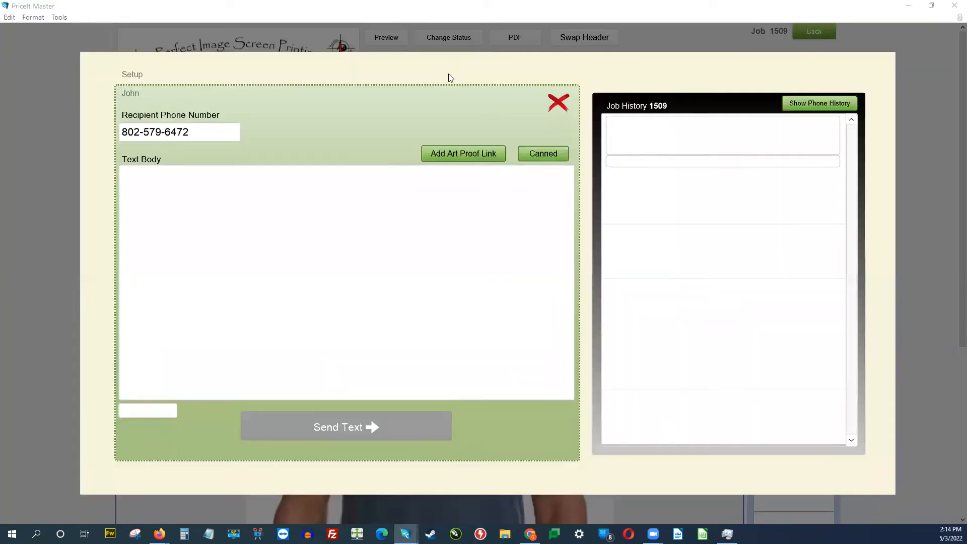
left_click(547, 156)
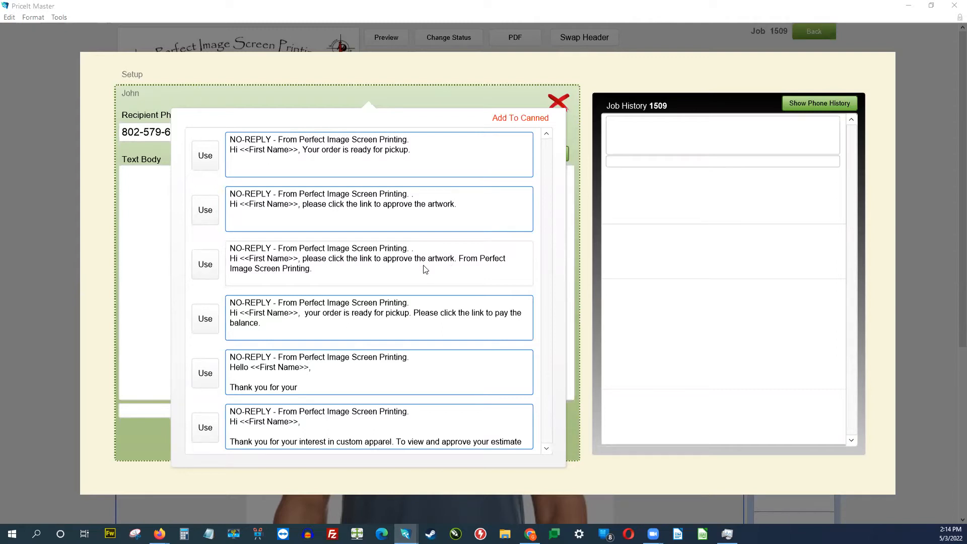
left_click(205, 265)
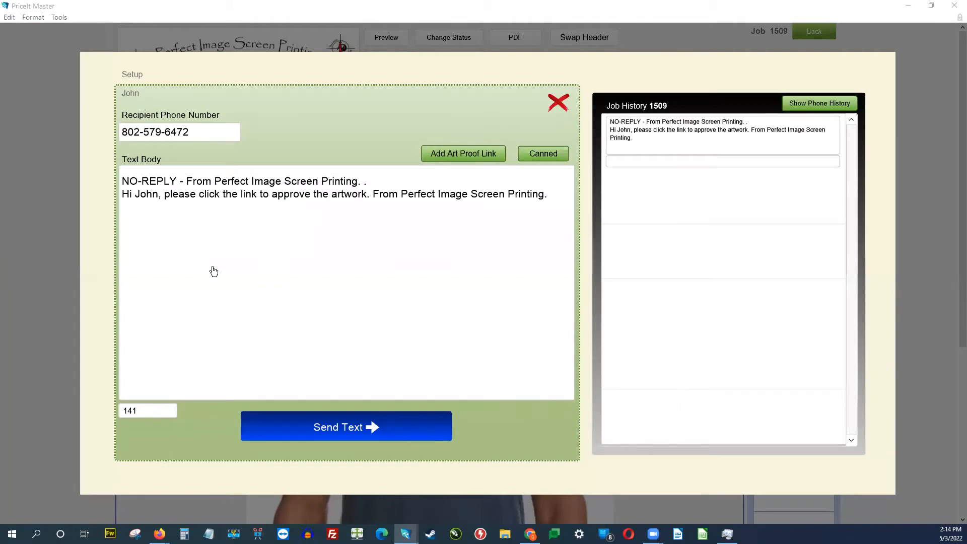
left_click(305, 440)
Step: Append the art proof link to the message and close the text window
left_click(453, 154)
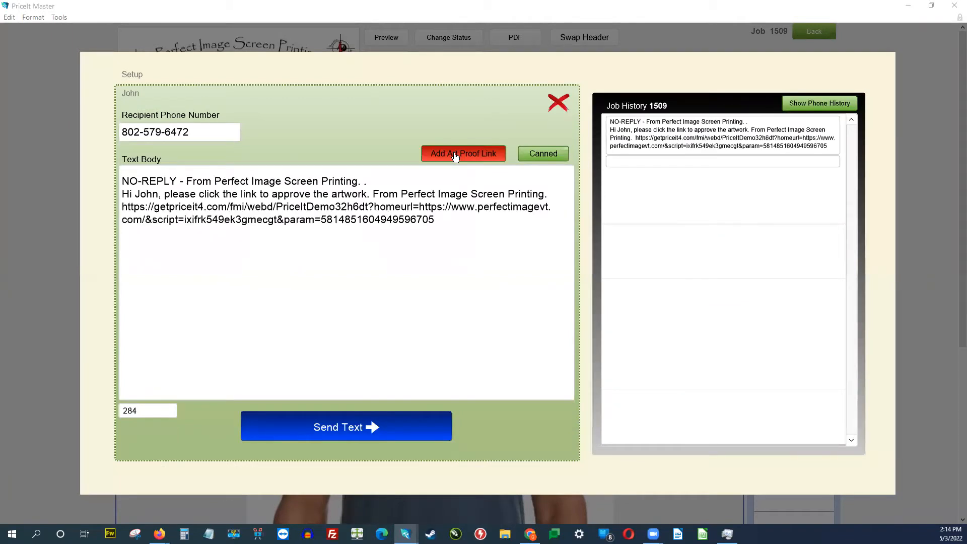
left_click(457, 223)
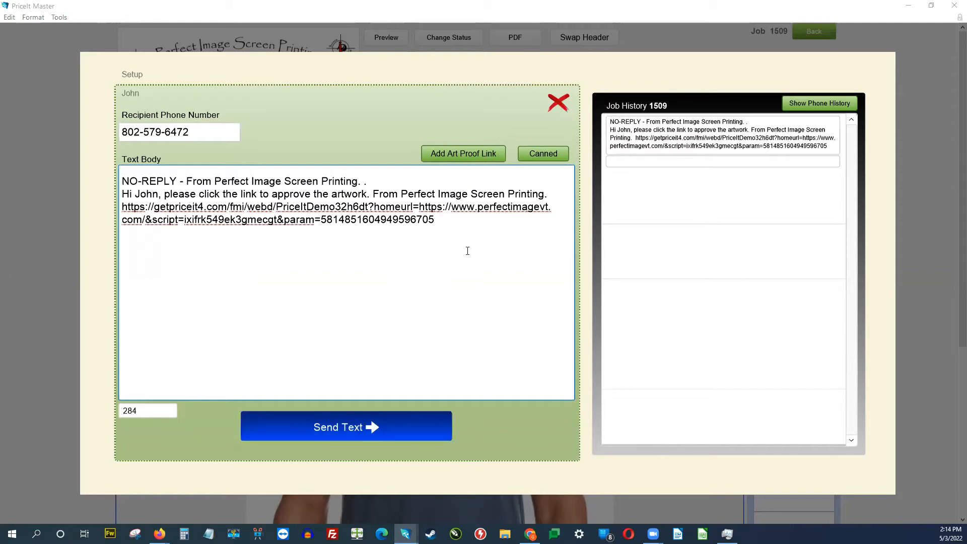
left_click_drag(456, 221, 120, 204)
left_click(450, 102)
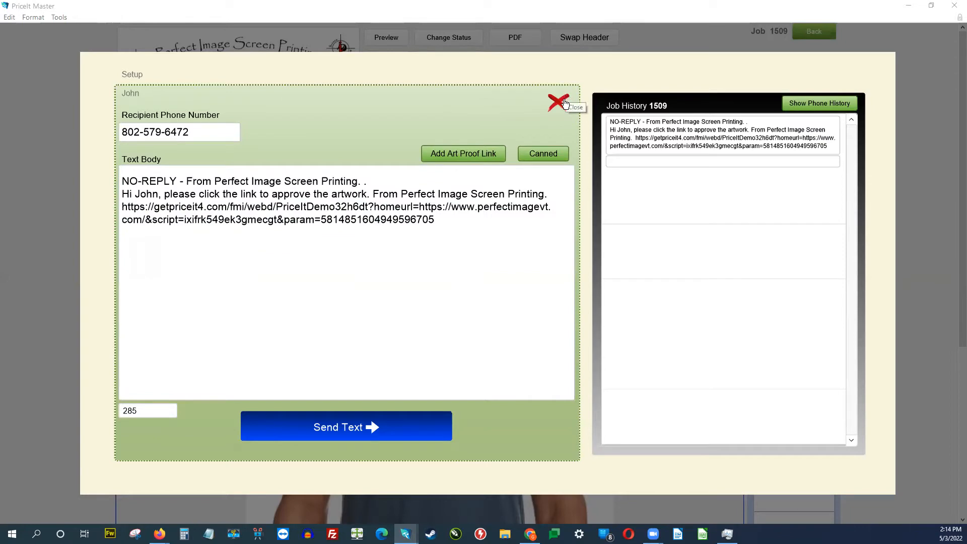
left_click(563, 102)
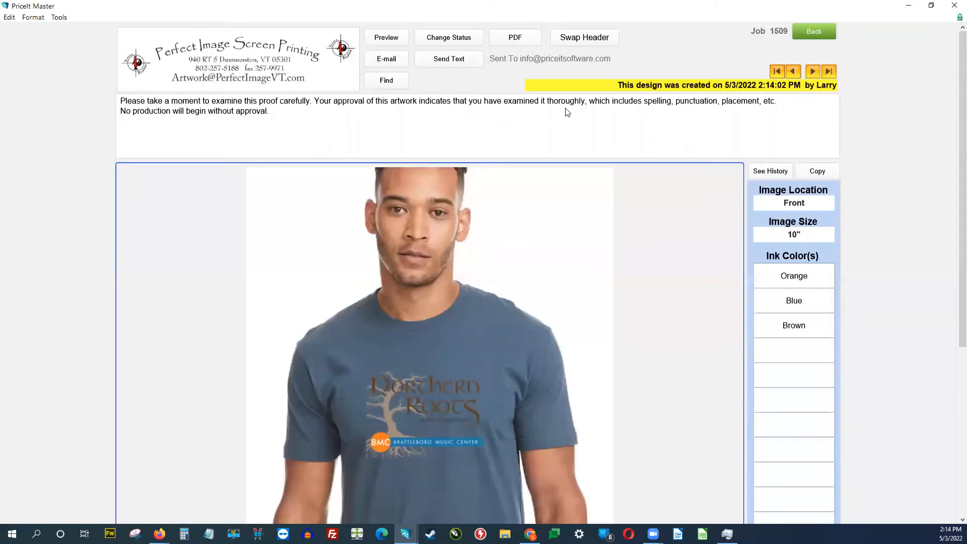
Step: Look through an email for the proof, then close it without sending
left_click(383, 59)
left_click(348, 359)
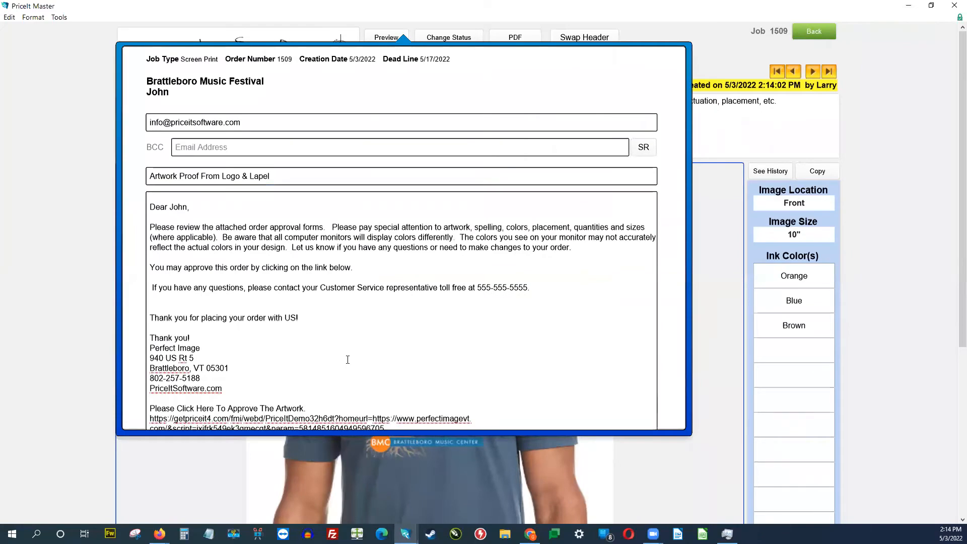
scroll(348, 359, "down", 2)
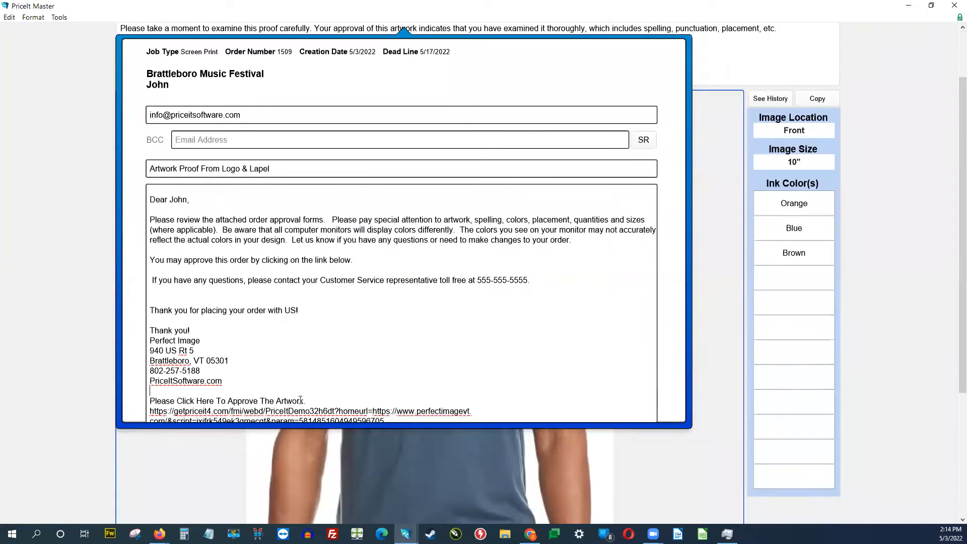
scroll(300, 400, "down", 1)
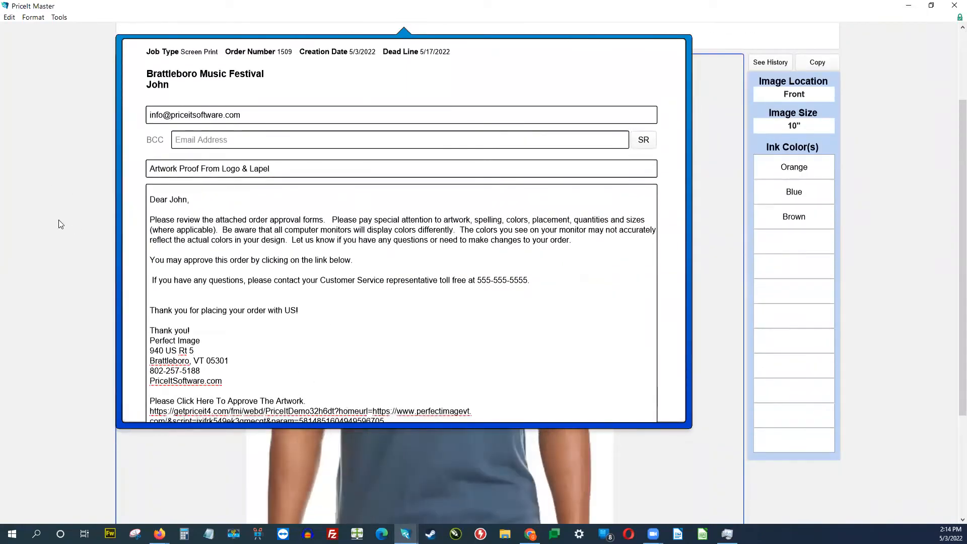
left_click(59, 222)
Step: Open the front proof's customer preview in the web browser
scroll(411, 289, "up", 4)
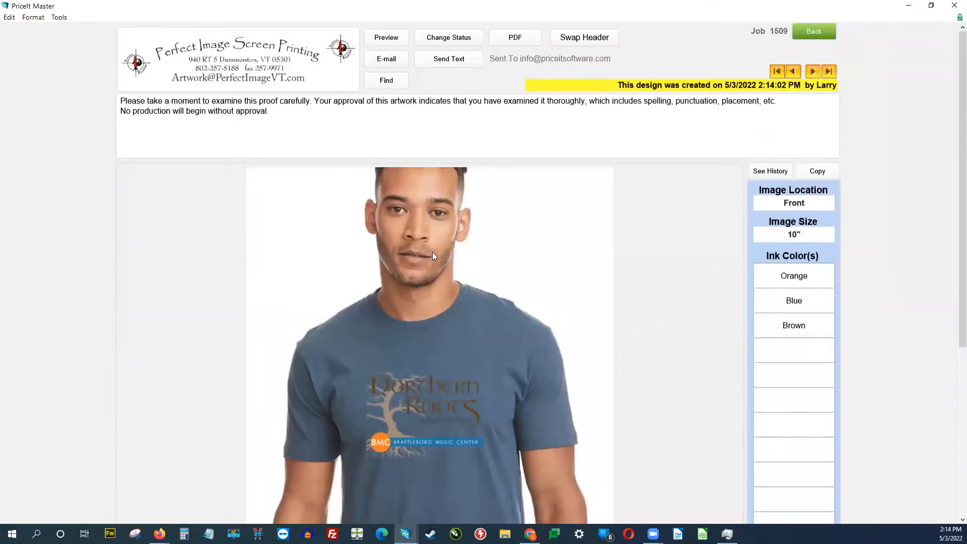
left_click(441, 202)
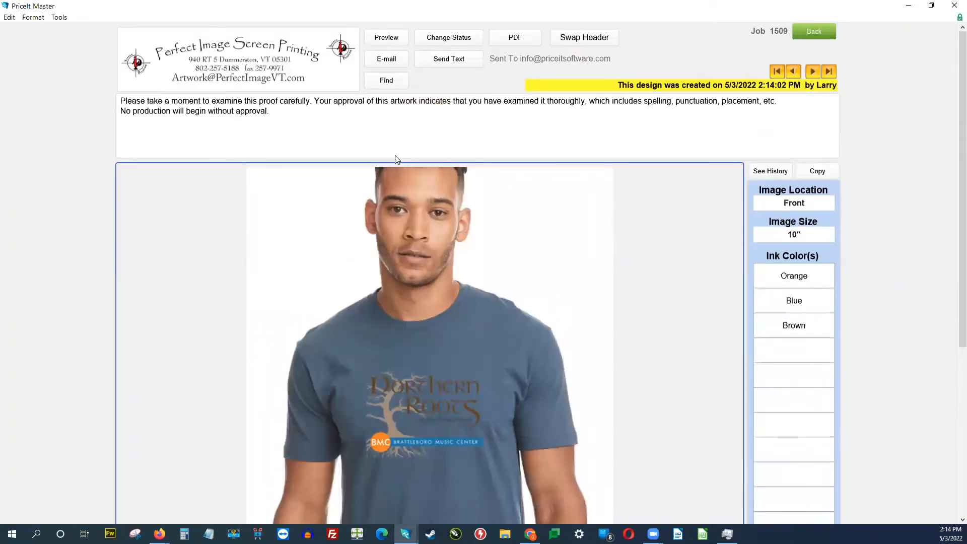
left_click(388, 40)
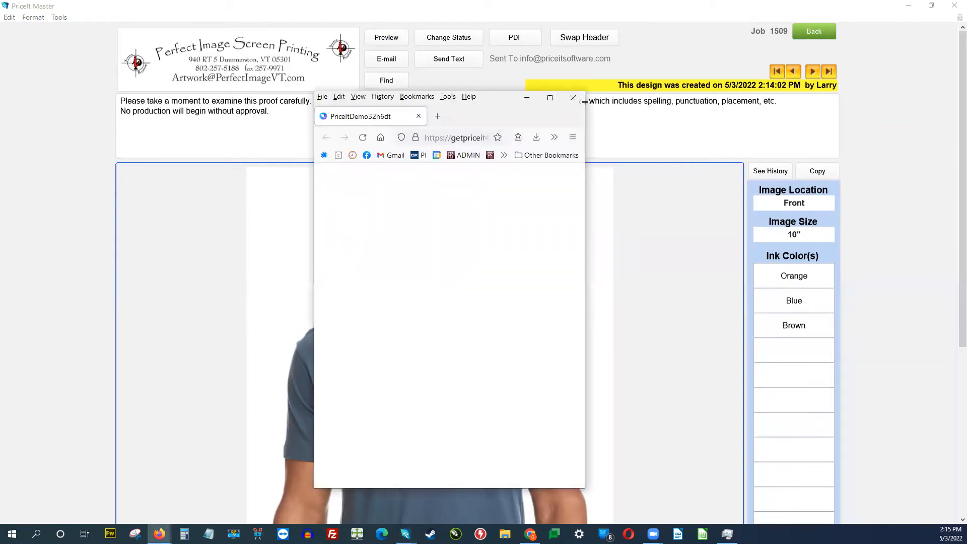
Step: Maximize the browser and disapprove the proof, entering the reviewer's initials
left_click(550, 98)
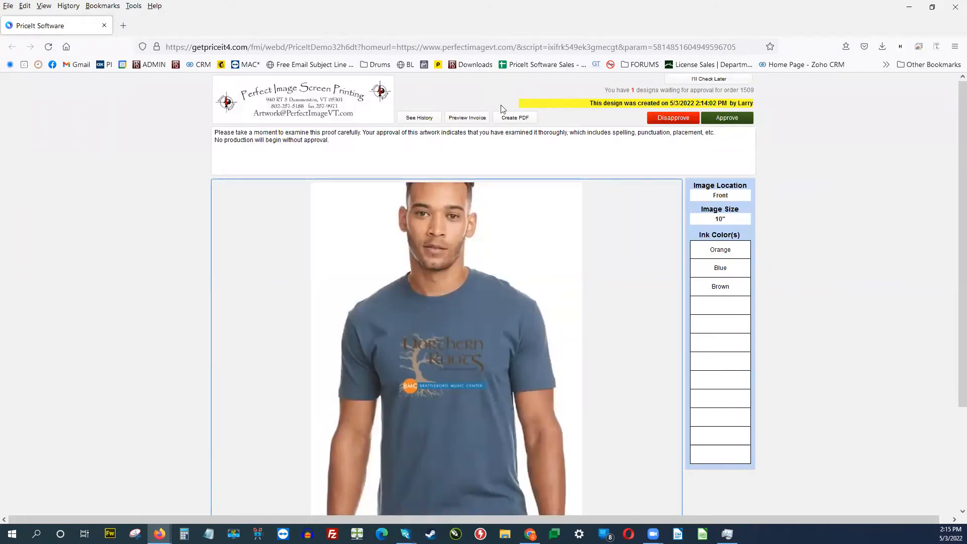
scroll(483, 339, "down", 3)
scroll(485, 343, "up", 3)
left_click(673, 118)
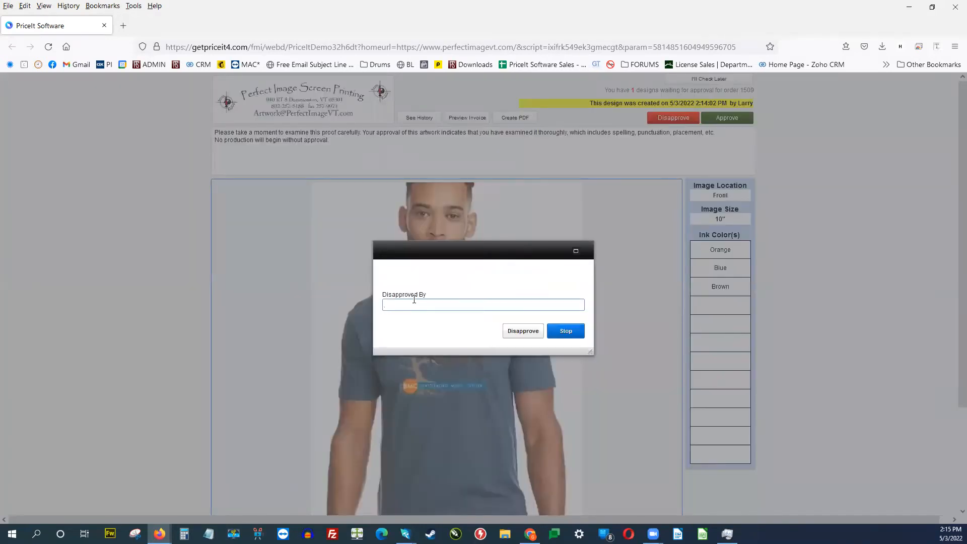
type("LL")
left_click(513, 332)
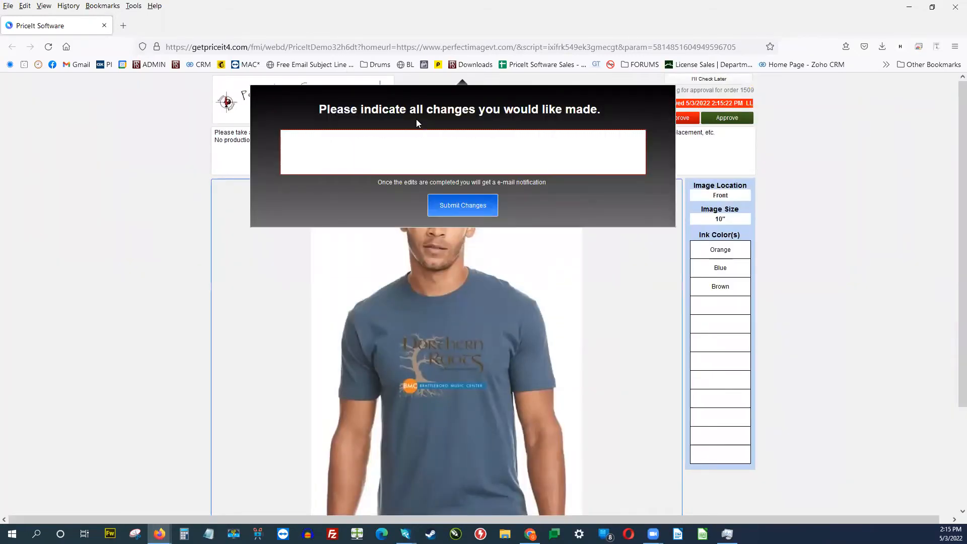
Step: Submit the change request 'Please move image down some' and acknowledge the thank-you message
left_click(519, 155)
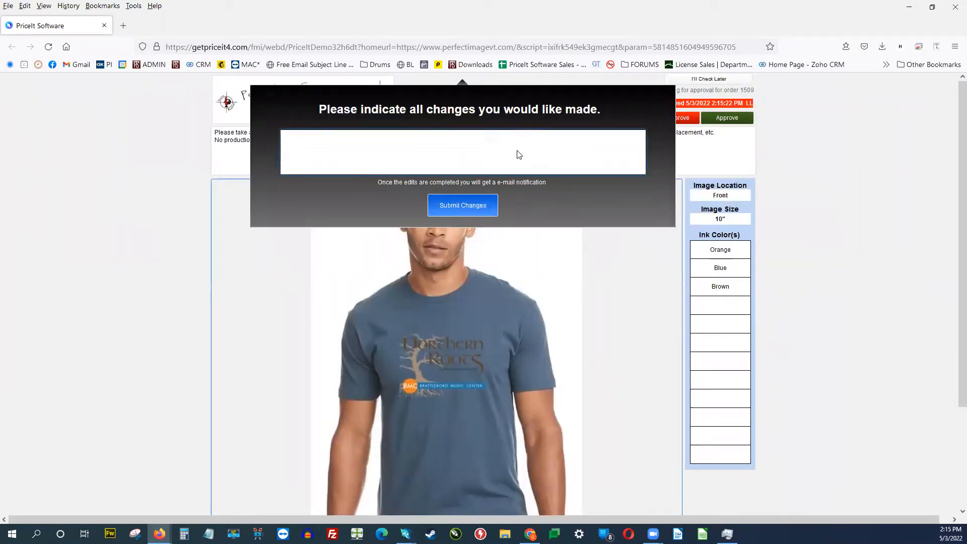
type("Please move image down some")
left_click(487, 204)
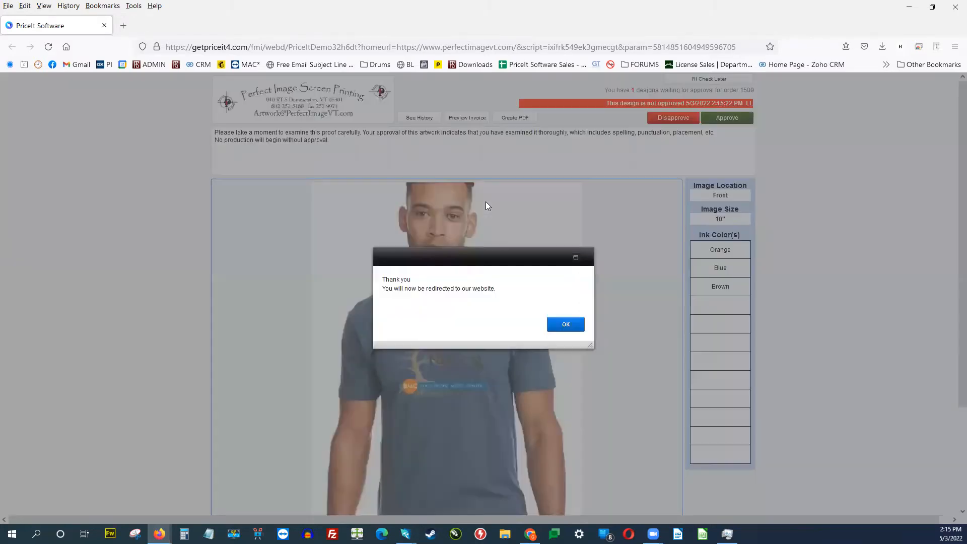
left_click(565, 325)
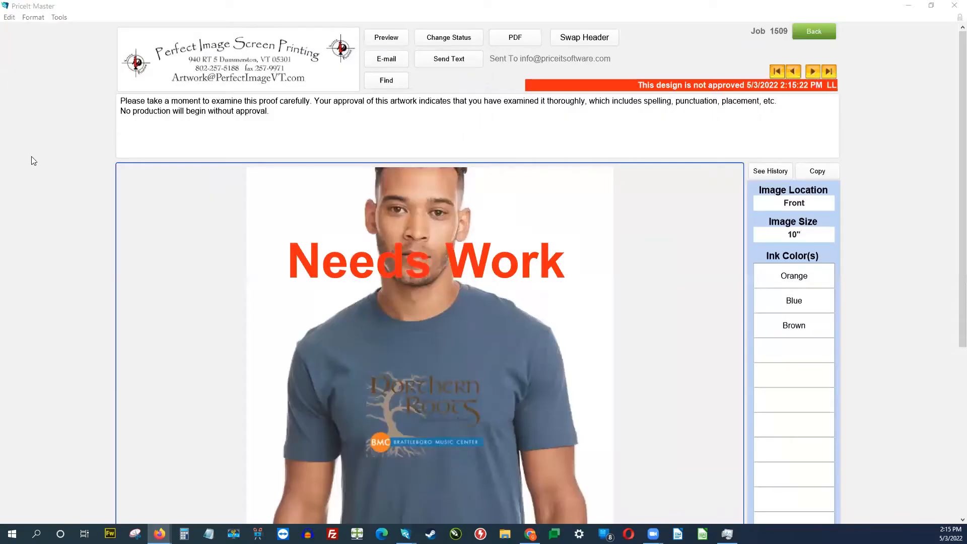
Step: Back in PriceIt, view the artwork proofs list showing 1509 Not Approved, then open job 1509
left_click(31, 157)
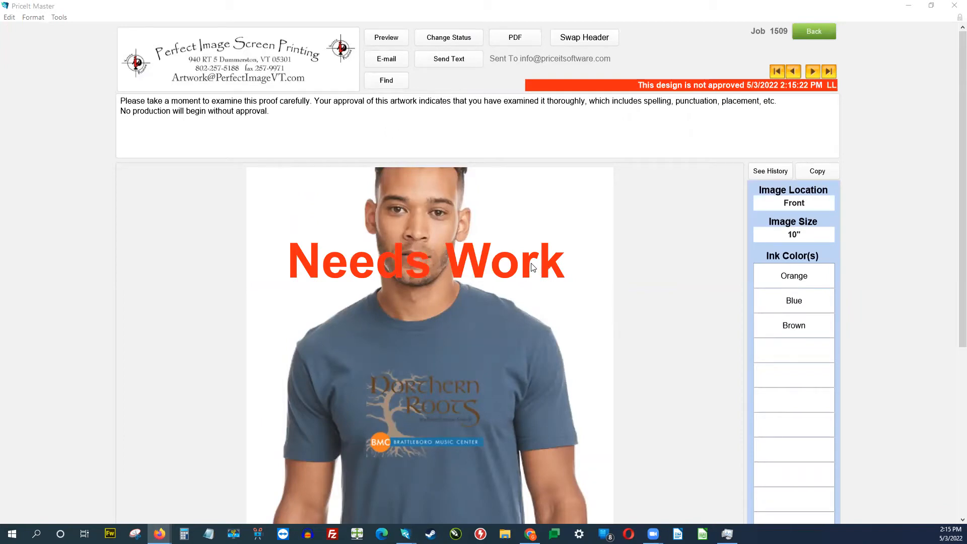
left_click(820, 34)
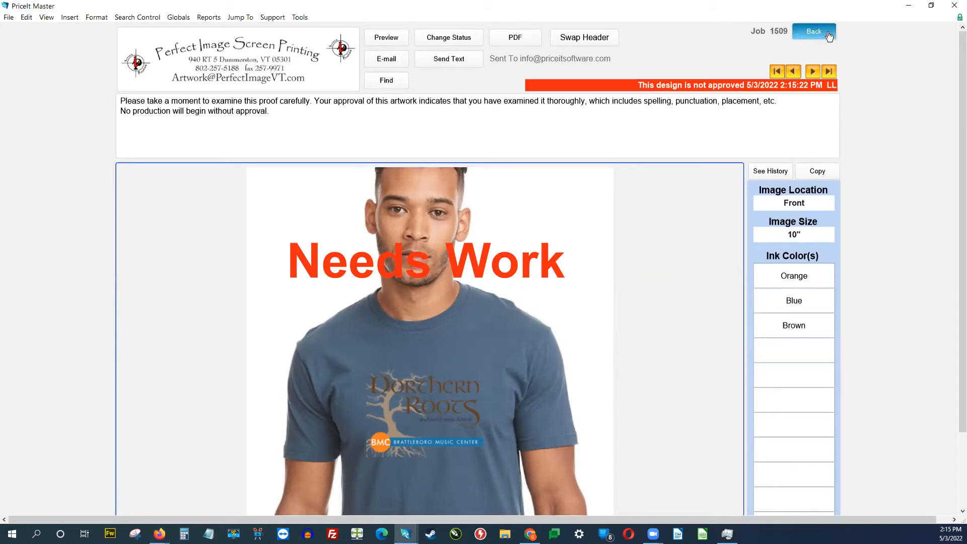
left_click(828, 34)
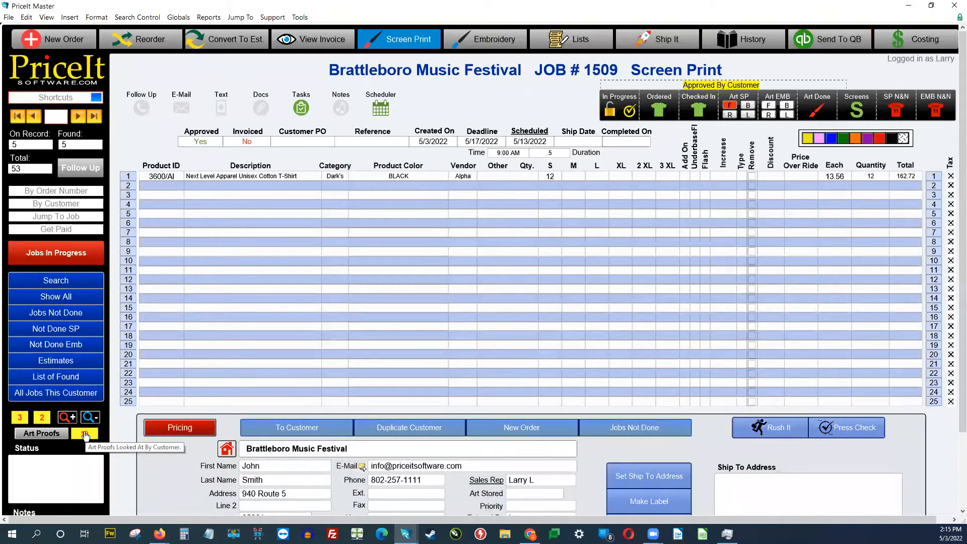
left_click(85, 434)
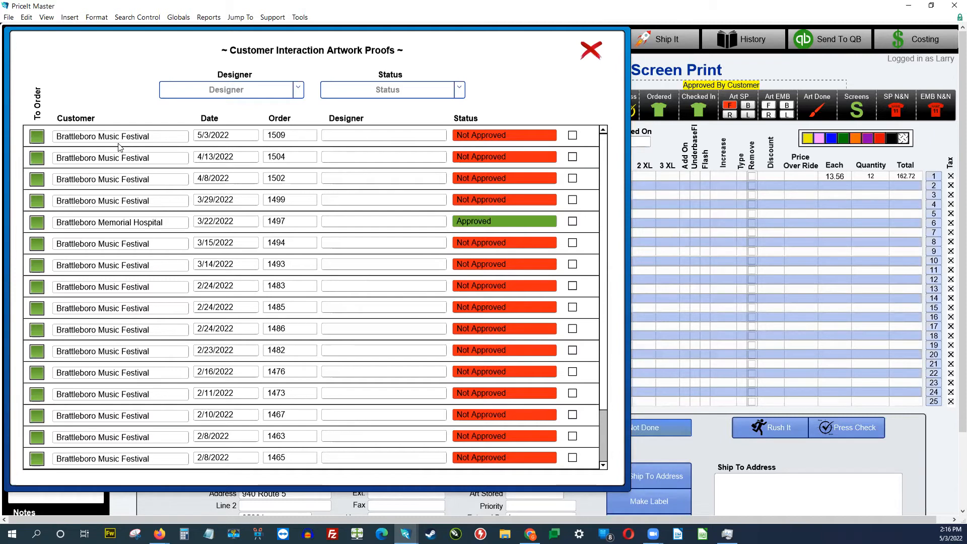
left_click(37, 136)
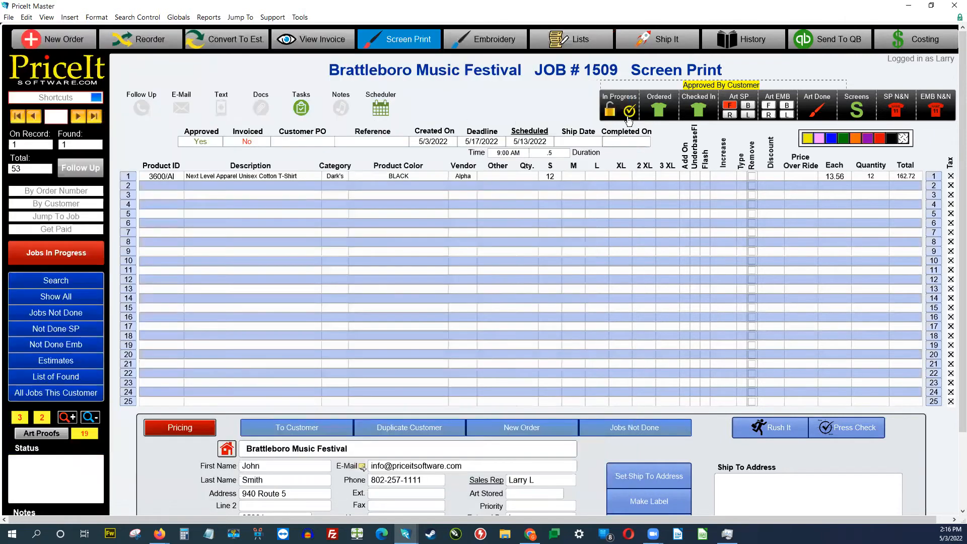
Step: Check the front proof's history for the move-image-down request, then return to the job
left_click(730, 106)
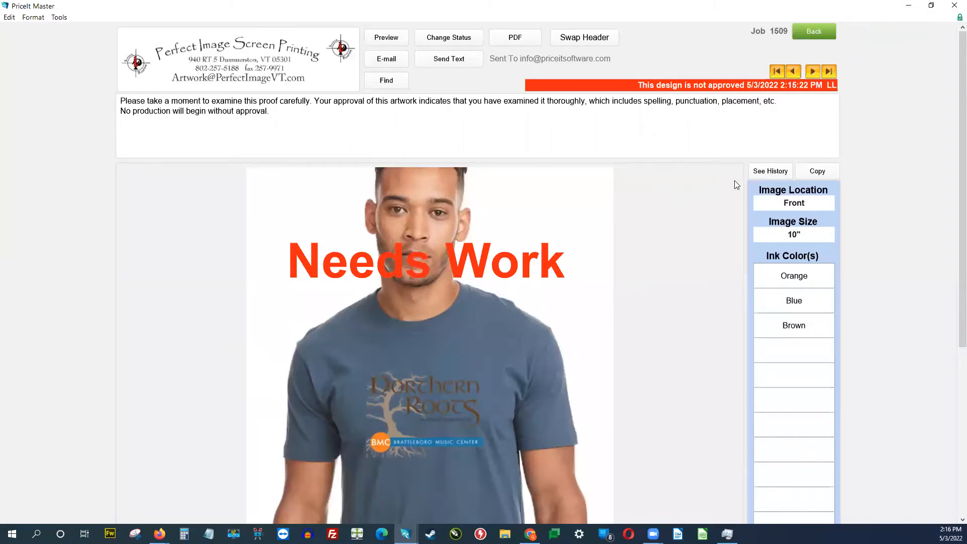
left_click(766, 172)
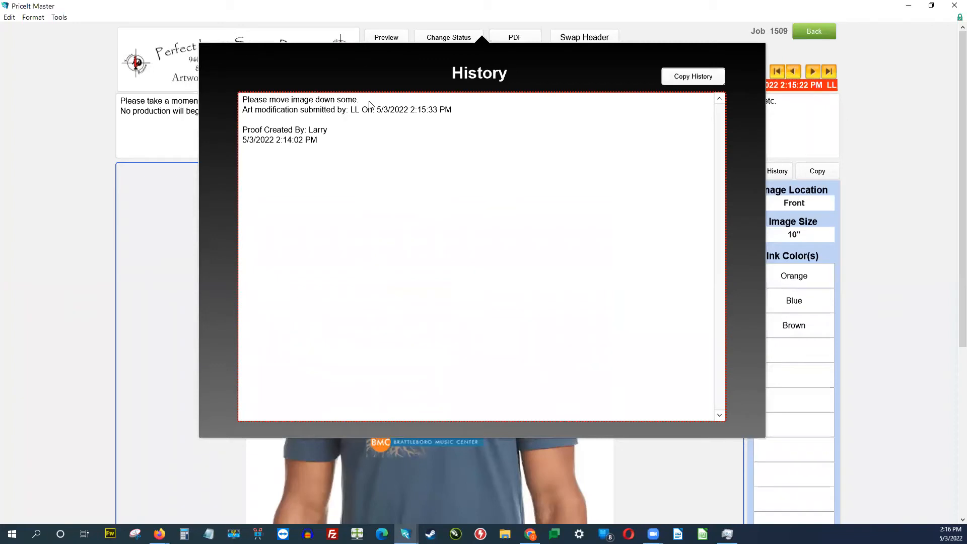
left_click(873, 273)
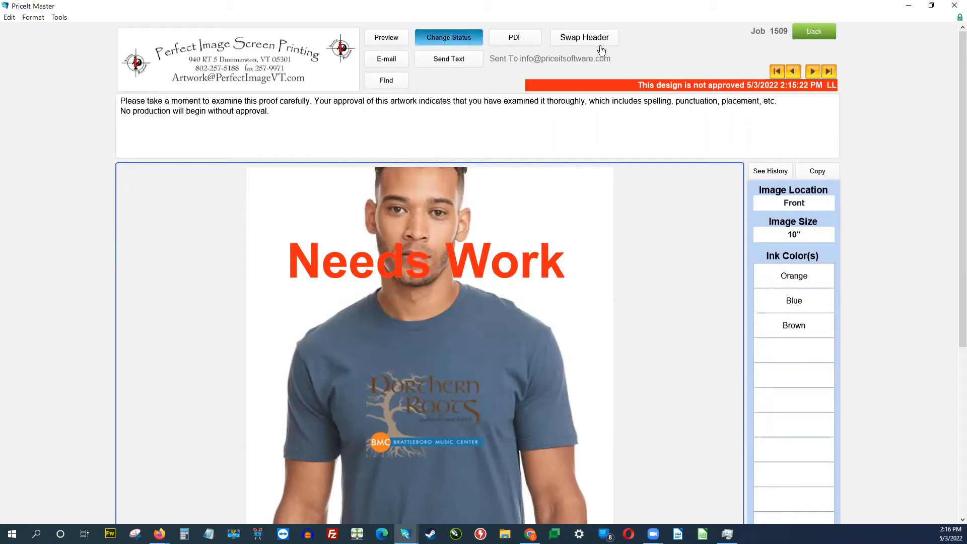
left_click(801, 36)
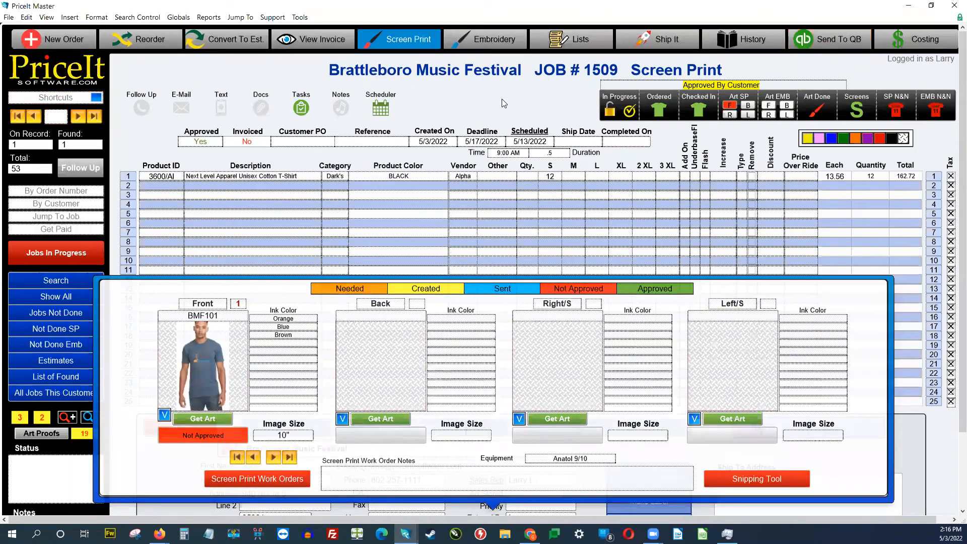
Step: Mark Job 1509's artwork as Done
left_click(822, 106)
left_click(823, 110)
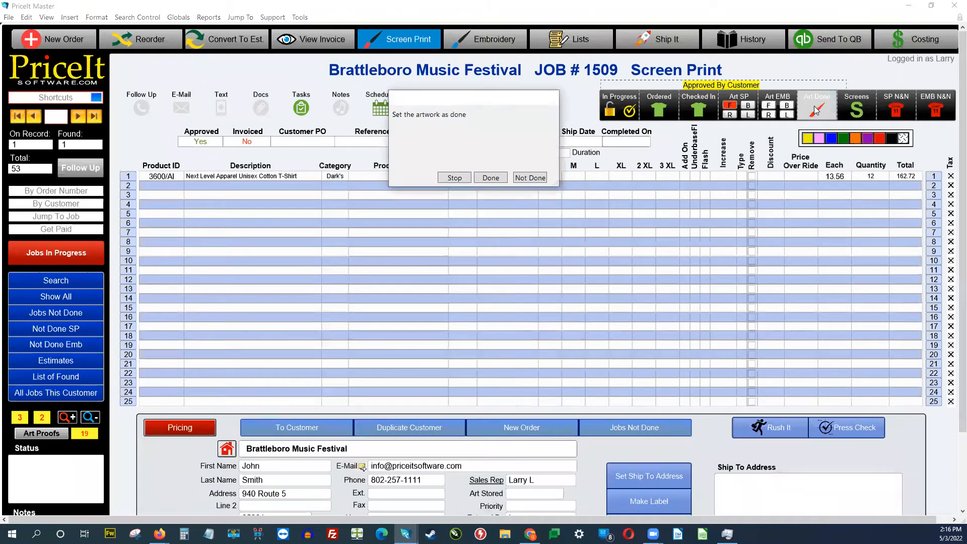
left_click(491, 177)
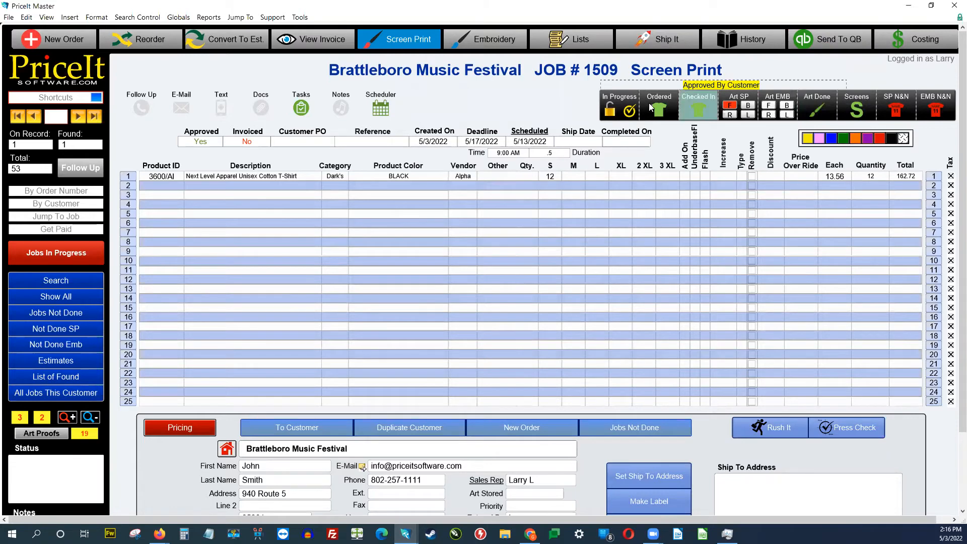
Step: Change the front screen-print proof's status to Approved and return to the order screen
left_click(729, 104)
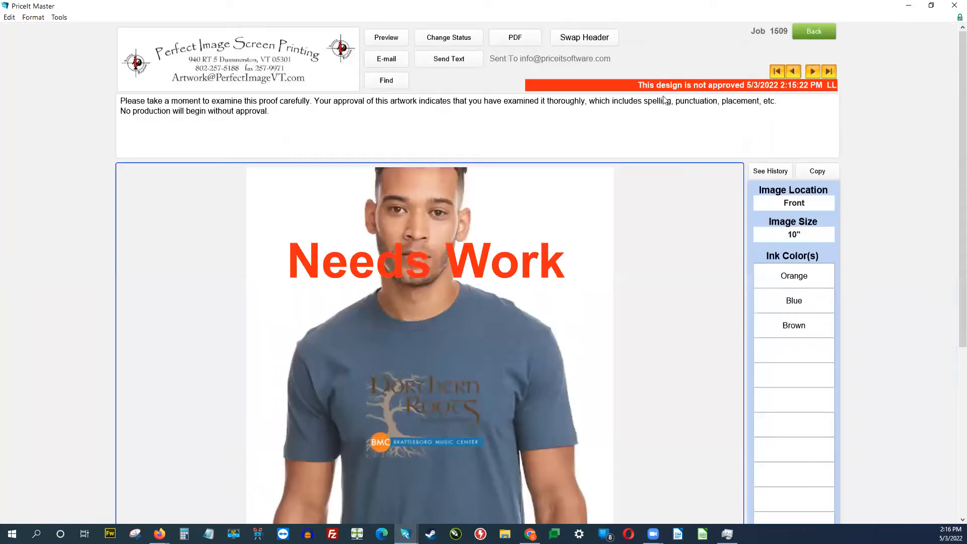
left_click(444, 45)
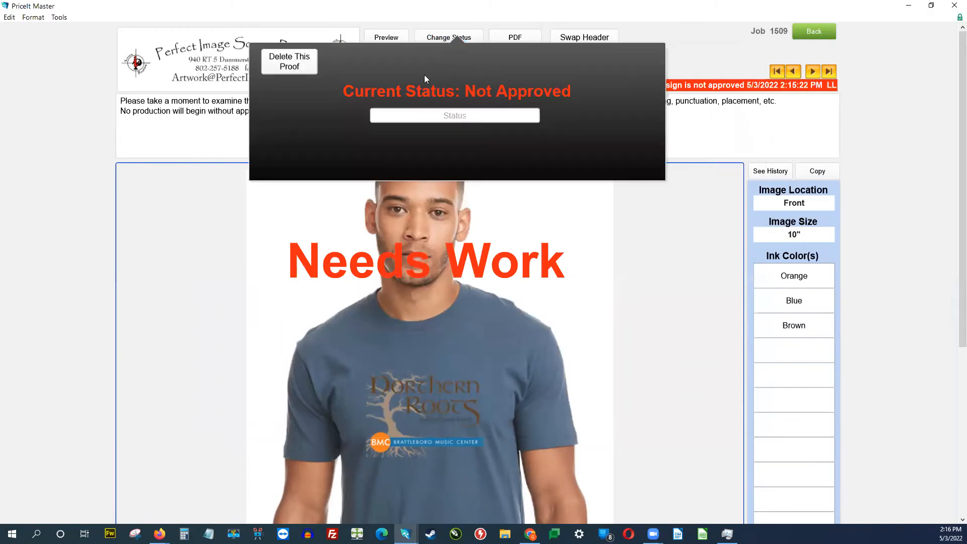
left_click(438, 116)
left_click(408, 168)
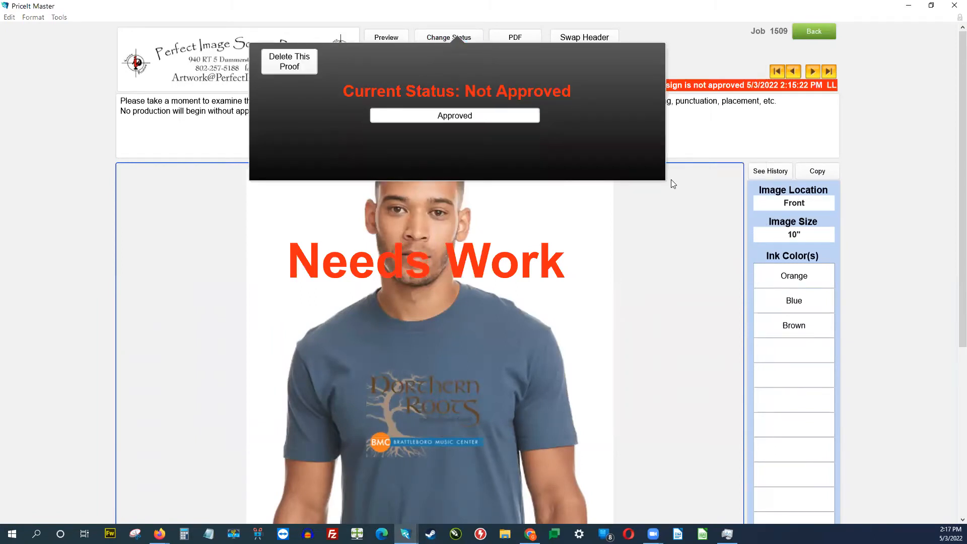
left_click(490, 178)
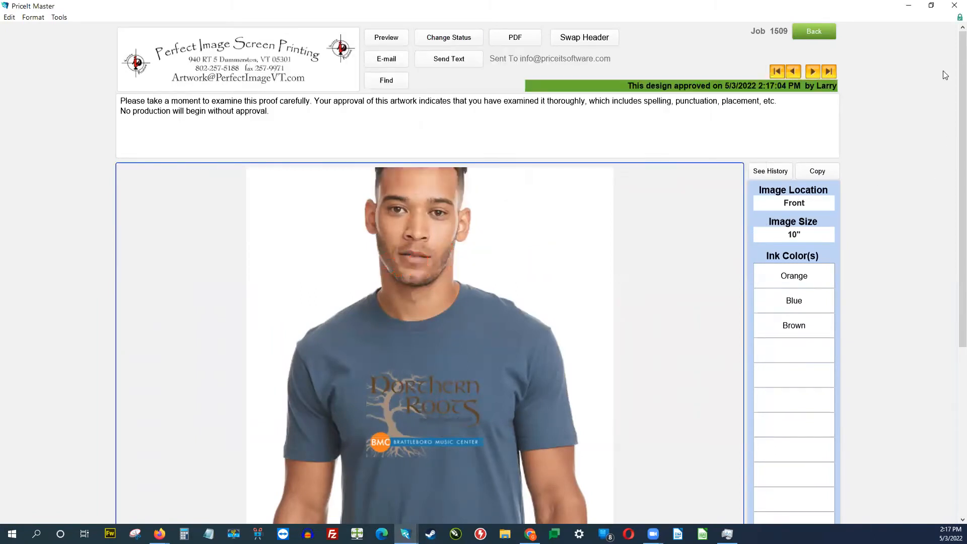
left_click(814, 32)
left_click(529, 94)
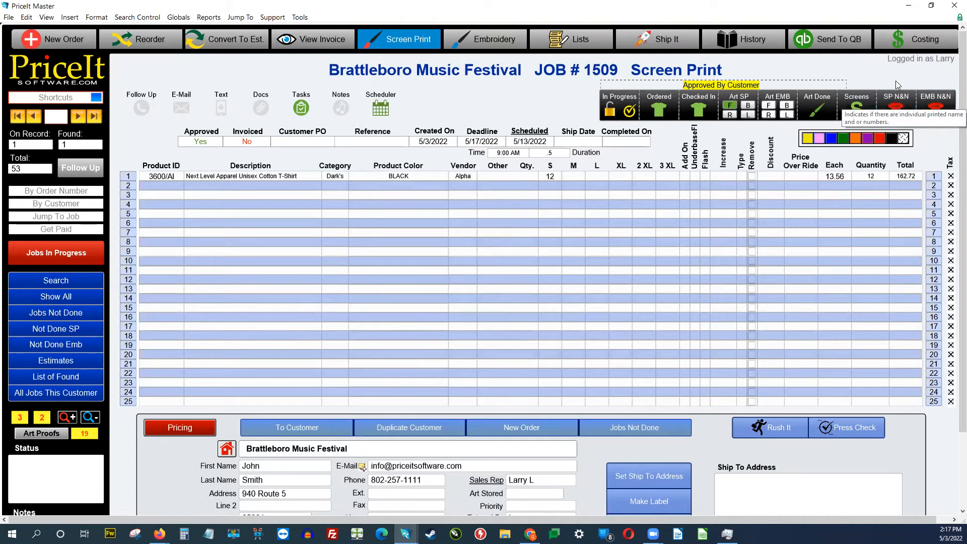
Step: Check the empty SP name and number list, return to Order Entry, and open Shortcuts
left_click(896, 107)
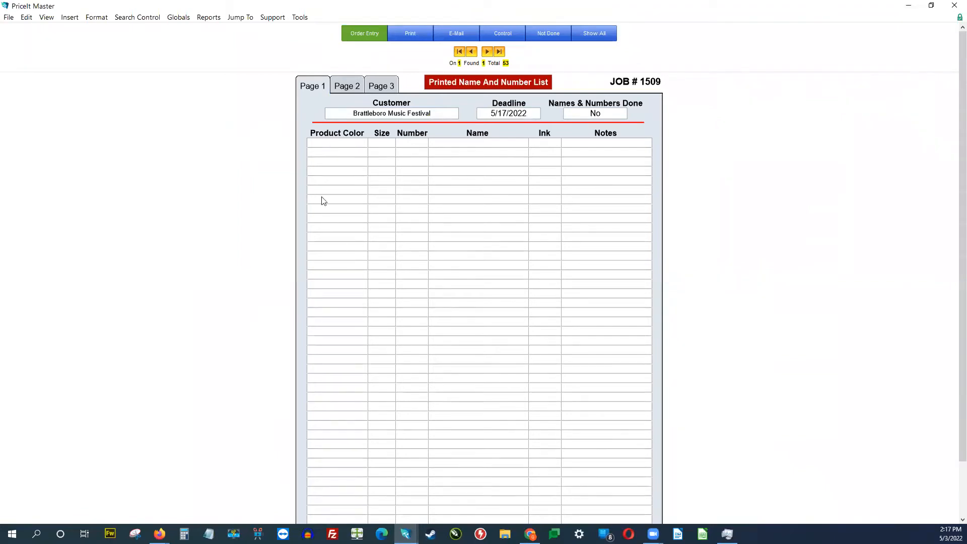
left_click(366, 38)
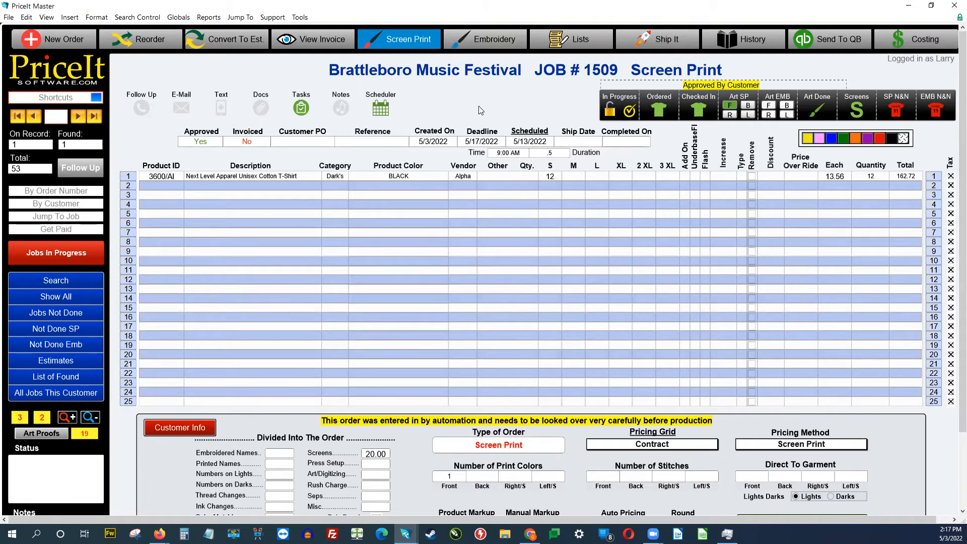
left_click(57, 99)
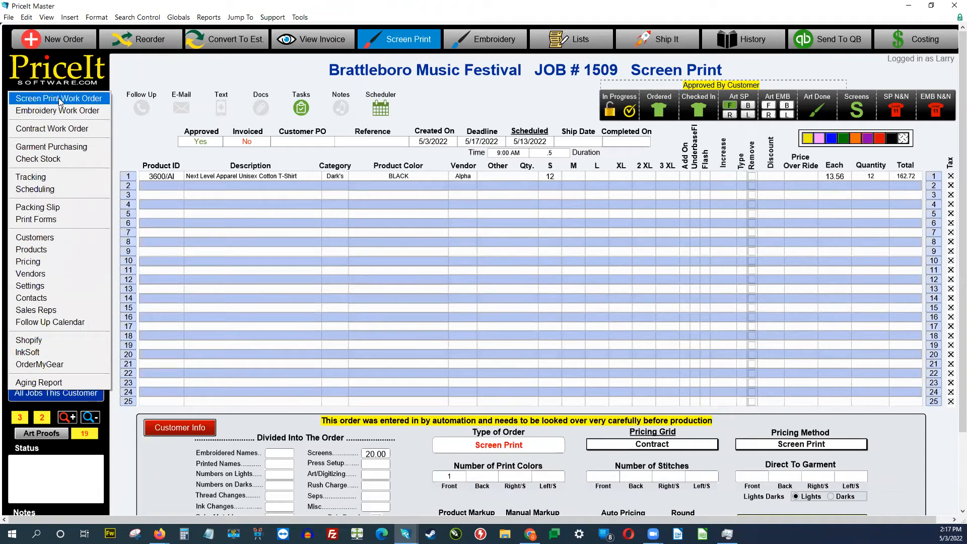
Step: In the screen print work order, set the front Exact Location to Center Front, then return to Order Entry
left_click(59, 99)
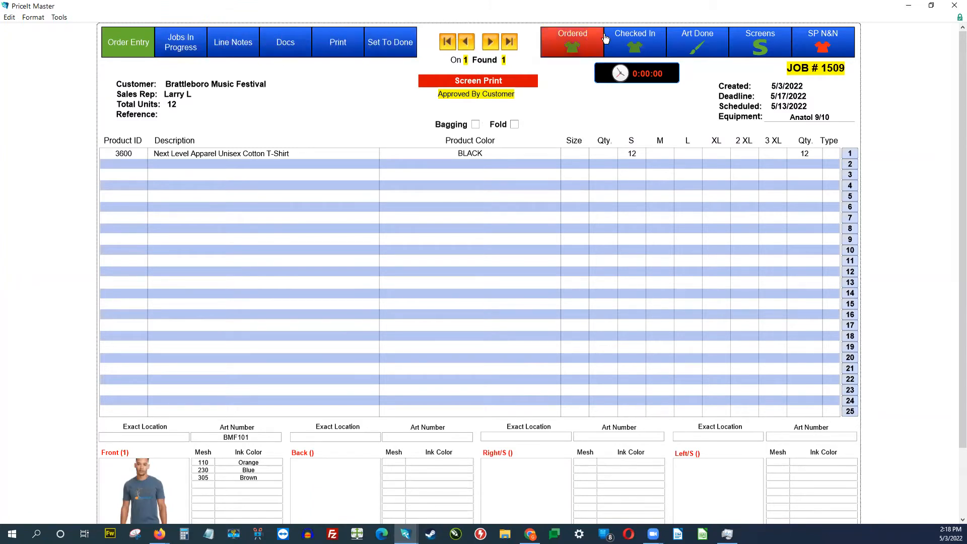
scroll(887, 288, "down", 3)
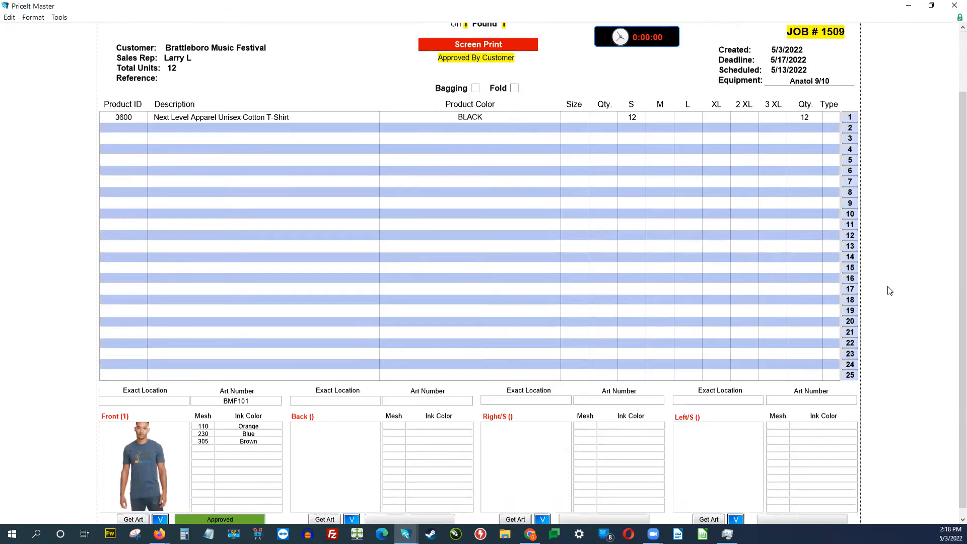
left_click(143, 368)
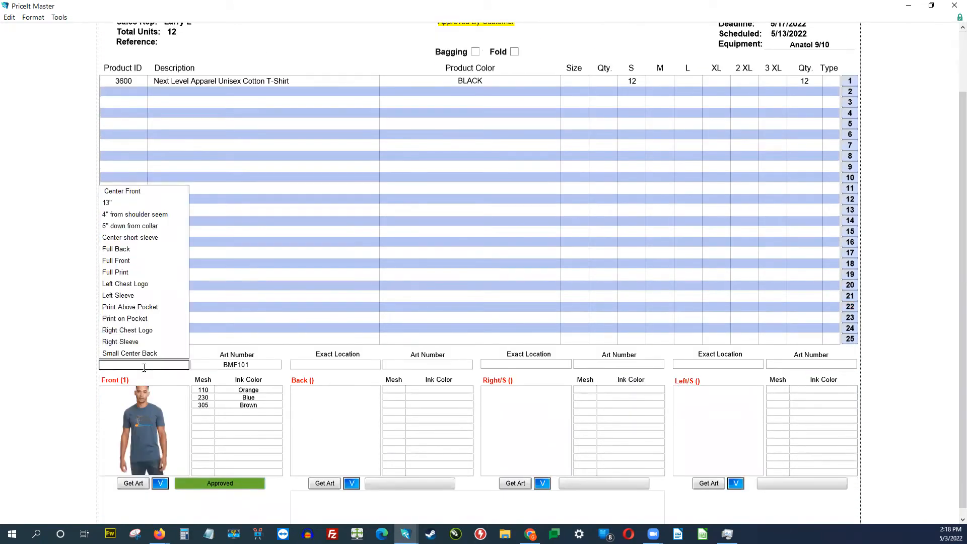
left_click(139, 191)
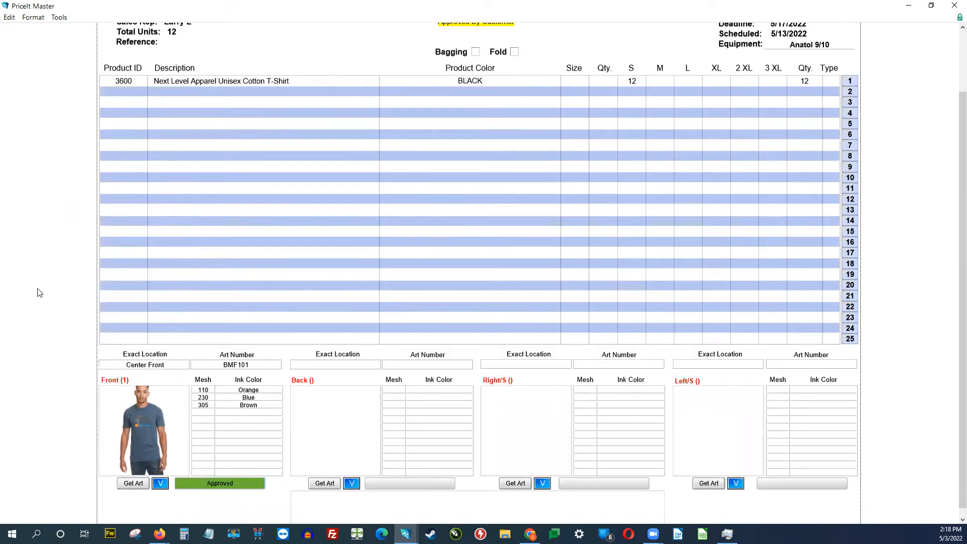
scroll(39, 292, "up", 3)
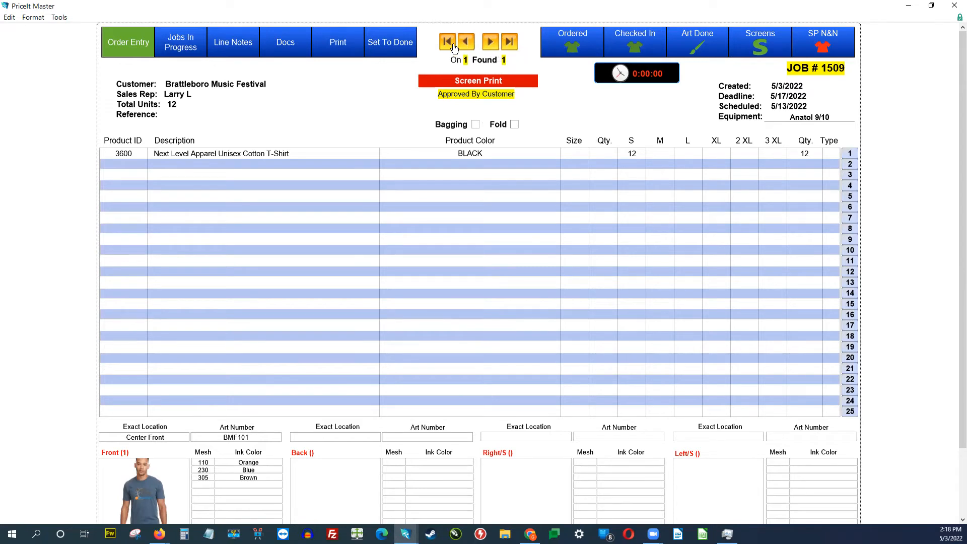
left_click(135, 49)
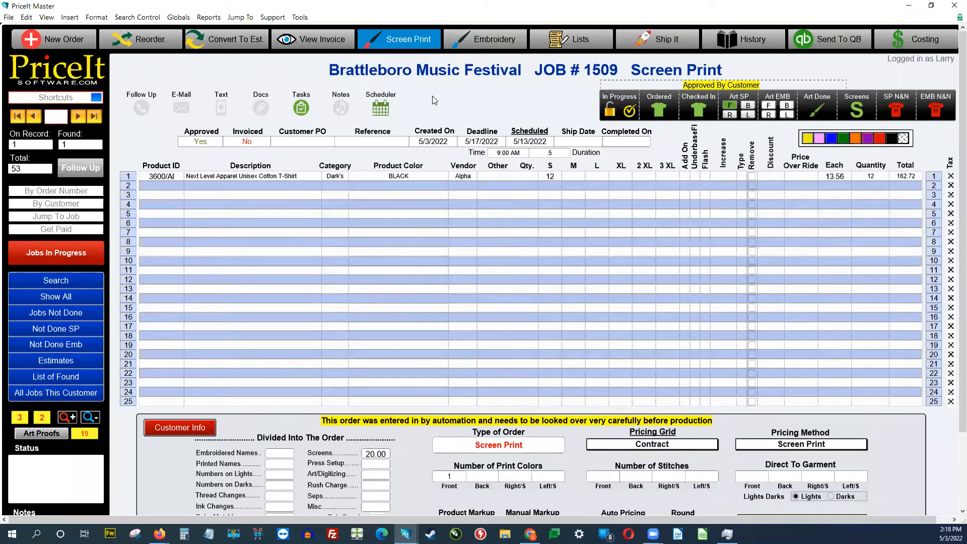
Step: Choose Madeira Rayon as the thread manufacturer for the front embroidery colours
left_click(478, 45)
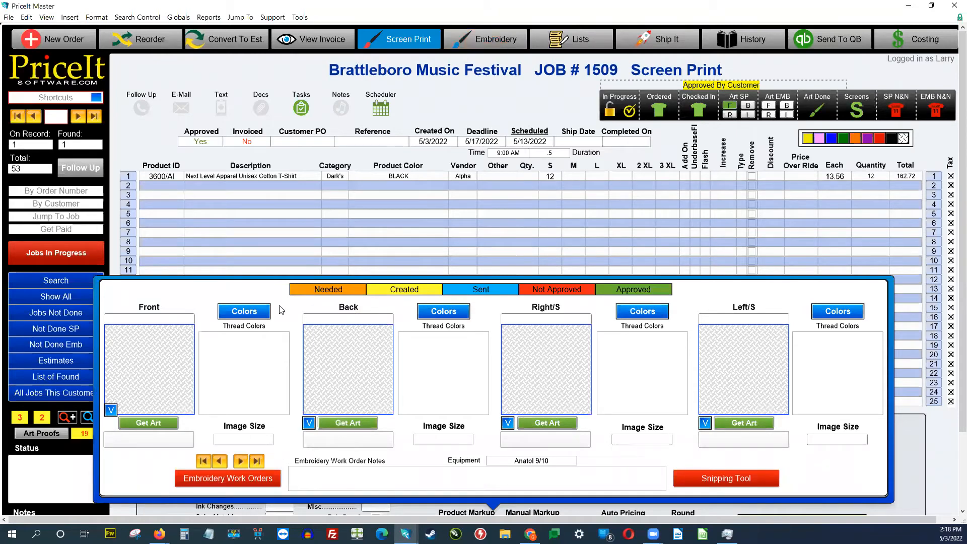
left_click(257, 316)
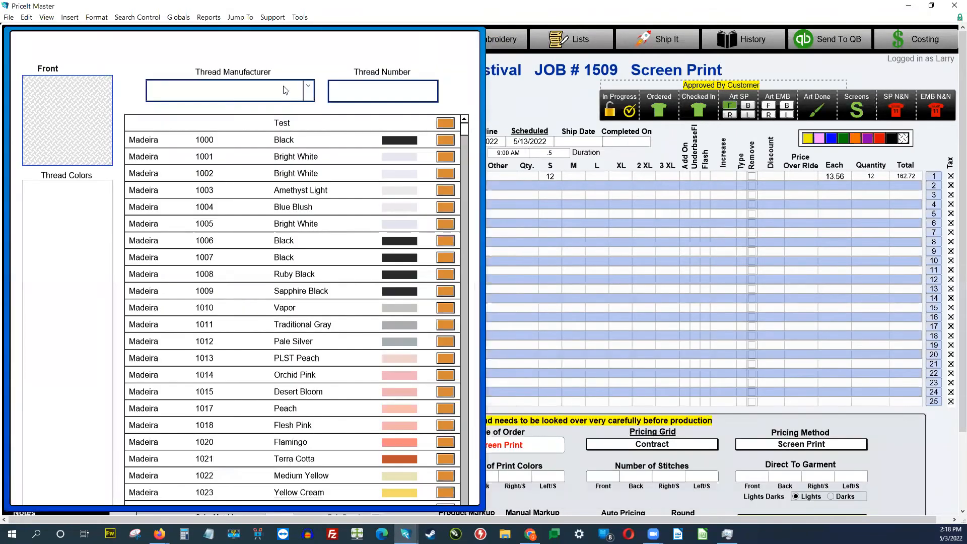
left_click(307, 92)
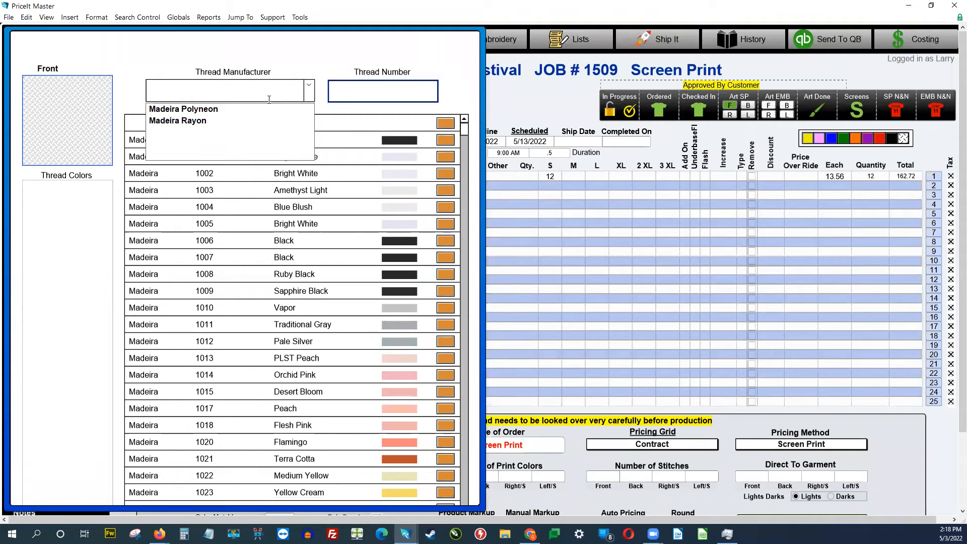
left_click(214, 121)
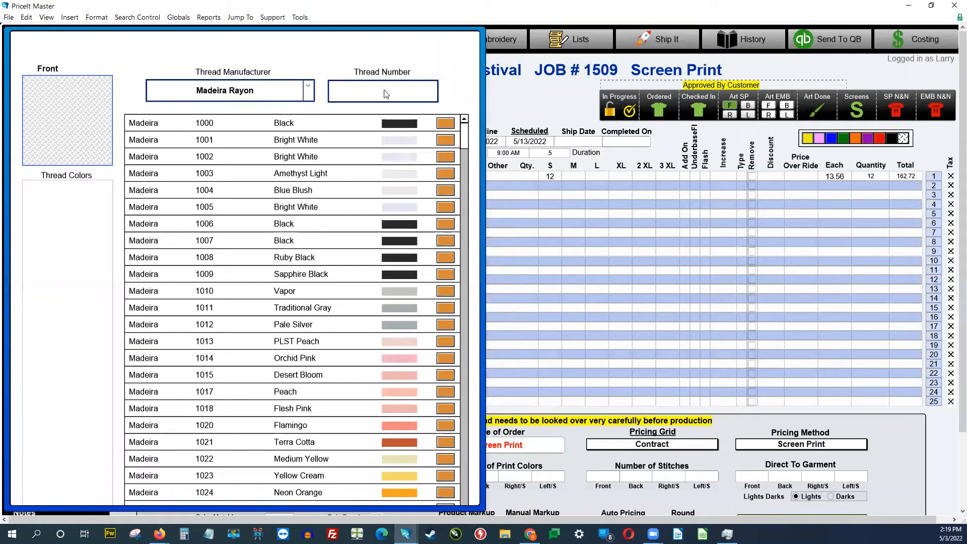
Step: Add threads 1007 Black, 1010 Vapor, 1020 Flamingo and 1022 Medium Yellow to the front
left_click(447, 245)
left_click(446, 291)
left_click(446, 425)
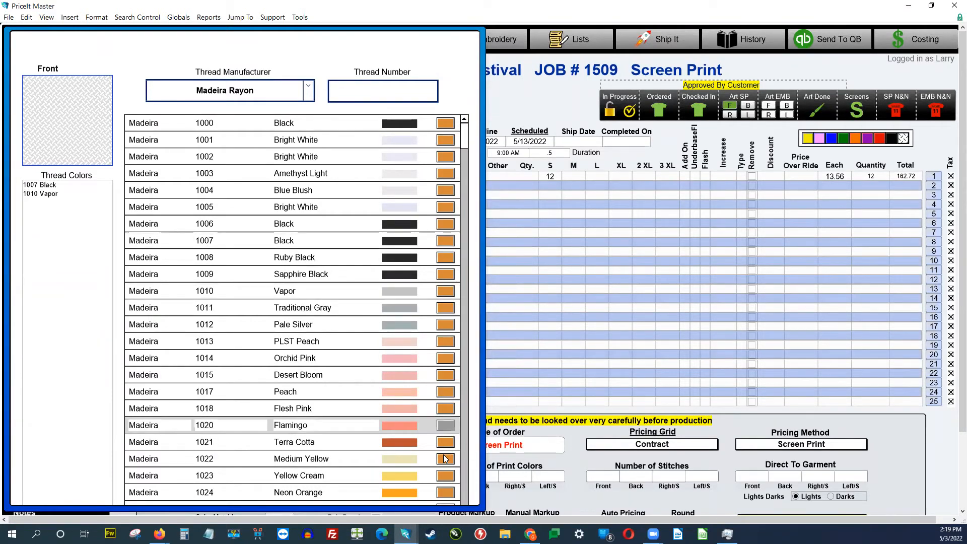
left_click(445, 459)
left_click_drag(93, 214, 23, 184)
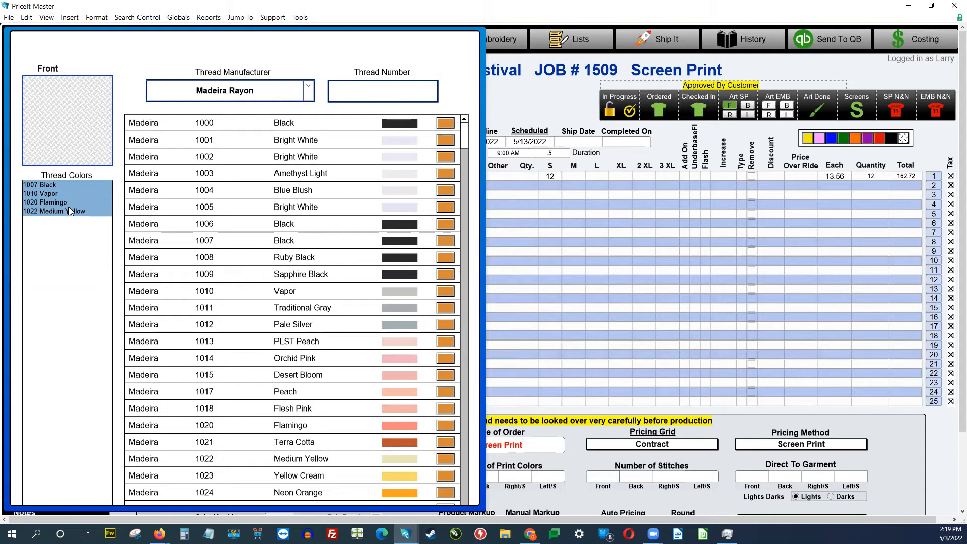
left_click(516, 97)
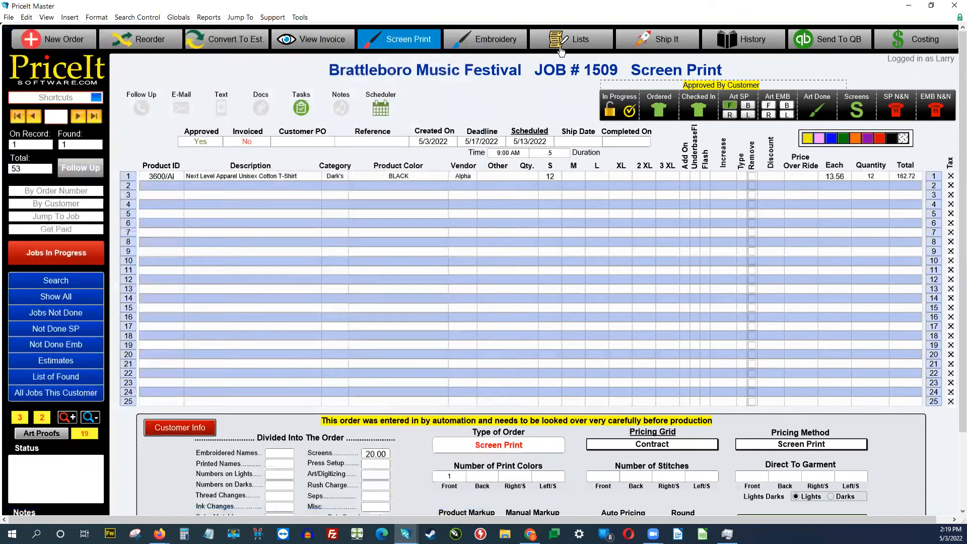
left_click(566, 45)
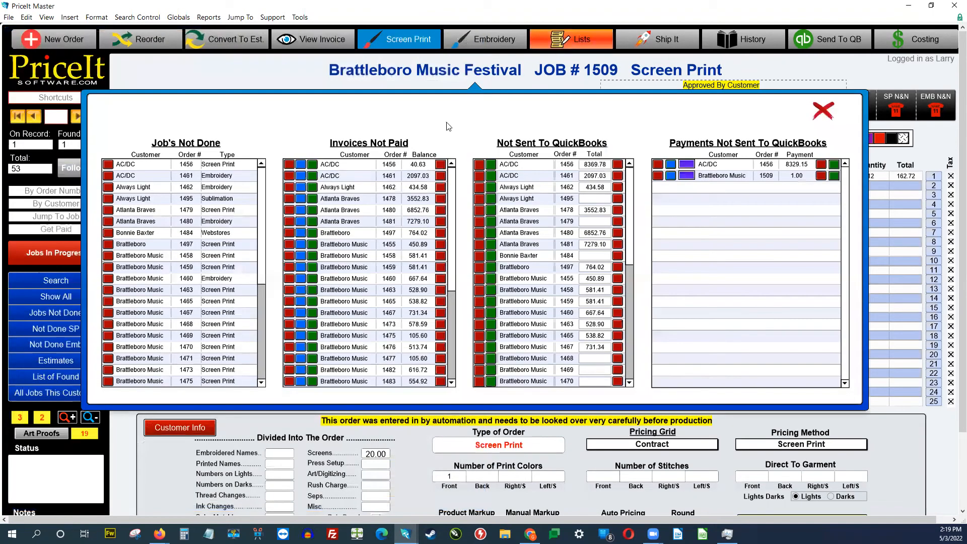
scroll(259, 283, "down", 1)
scroll(260, 283, "up", 1)
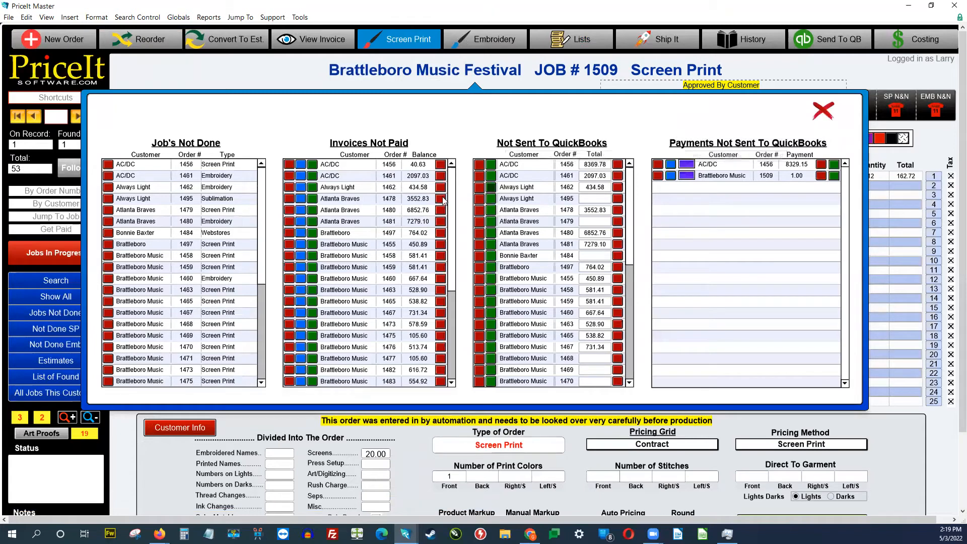
scroll(454, 363, "down", 5)
scroll(471, 221, "up", 5)
left_click(826, 115)
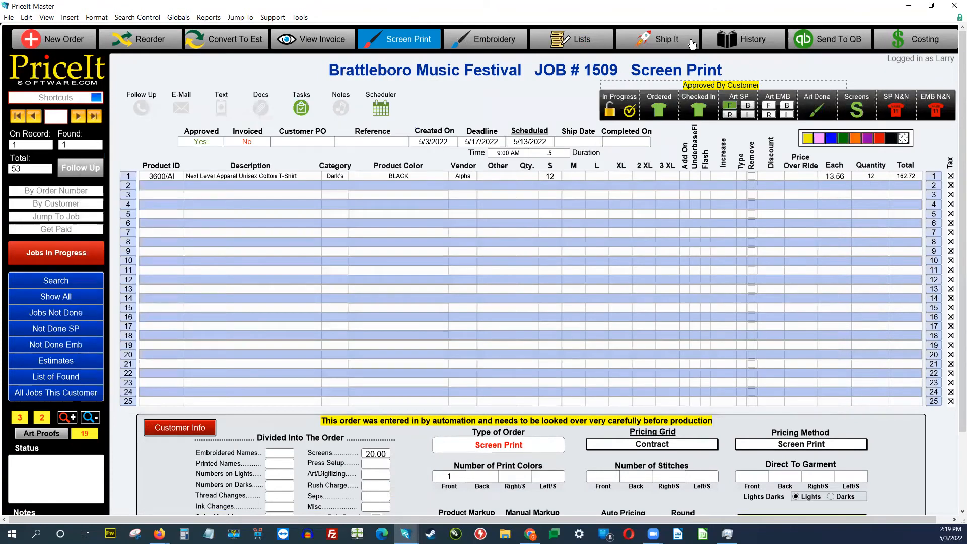
left_click(675, 39)
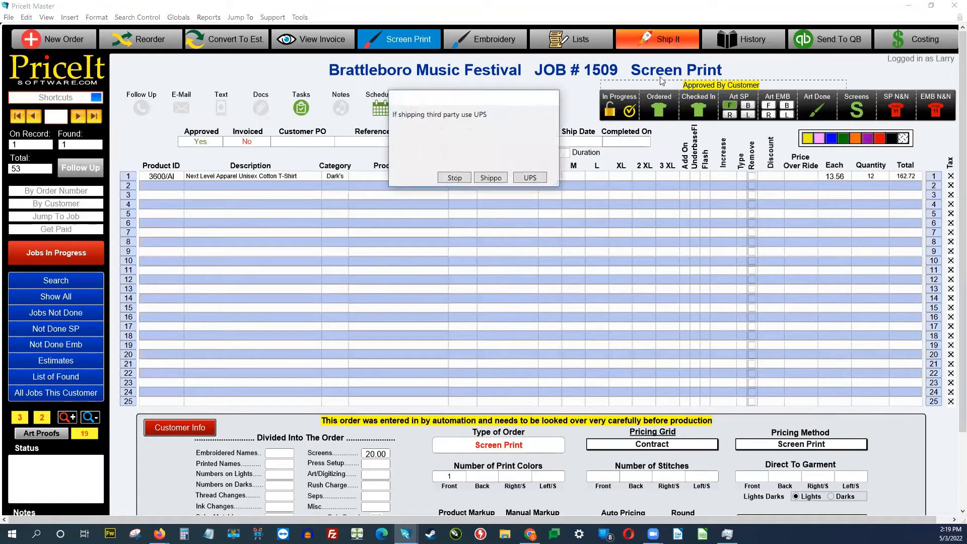
left_click(497, 179)
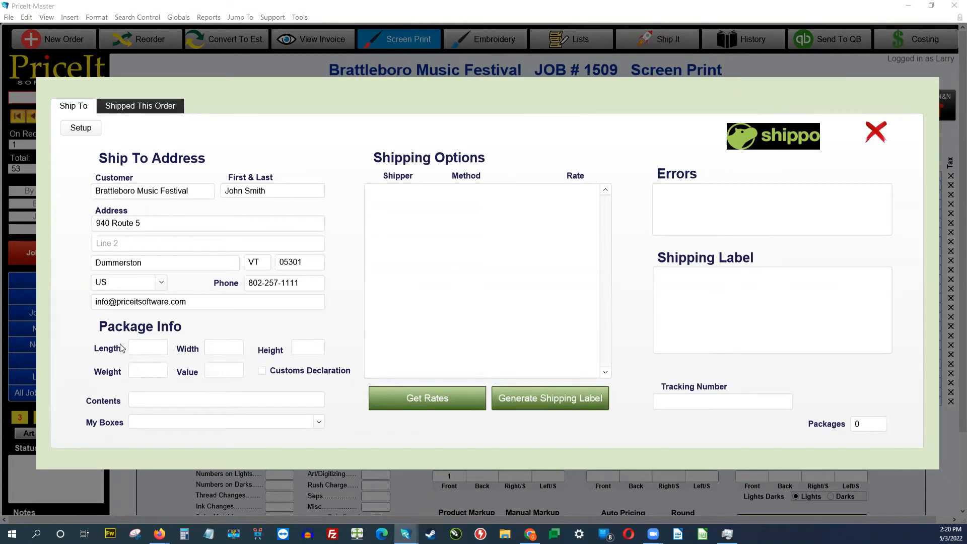
left_click(395, 402)
left_click(876, 132)
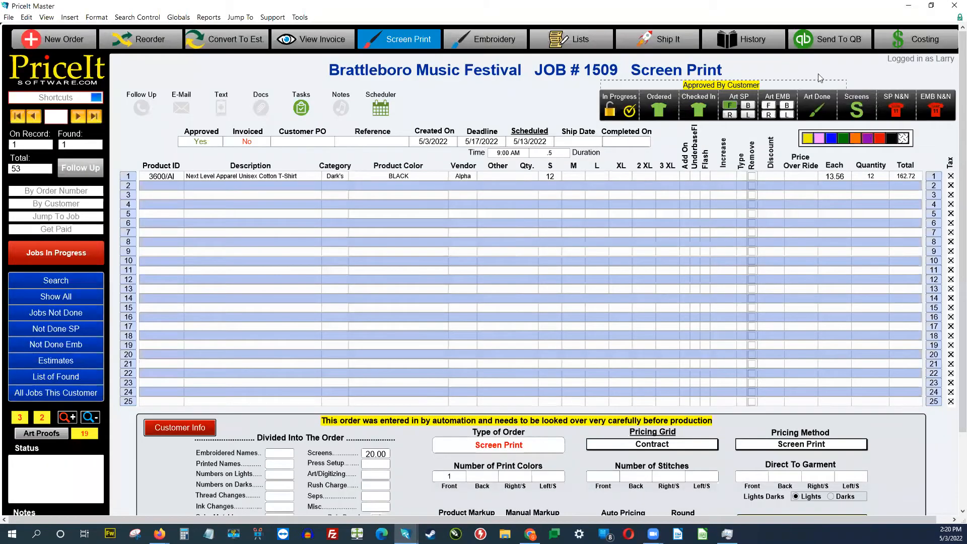
Step: Glance at Job #1509's history lookup, close it, and bring up the Reports list
left_click(739, 42)
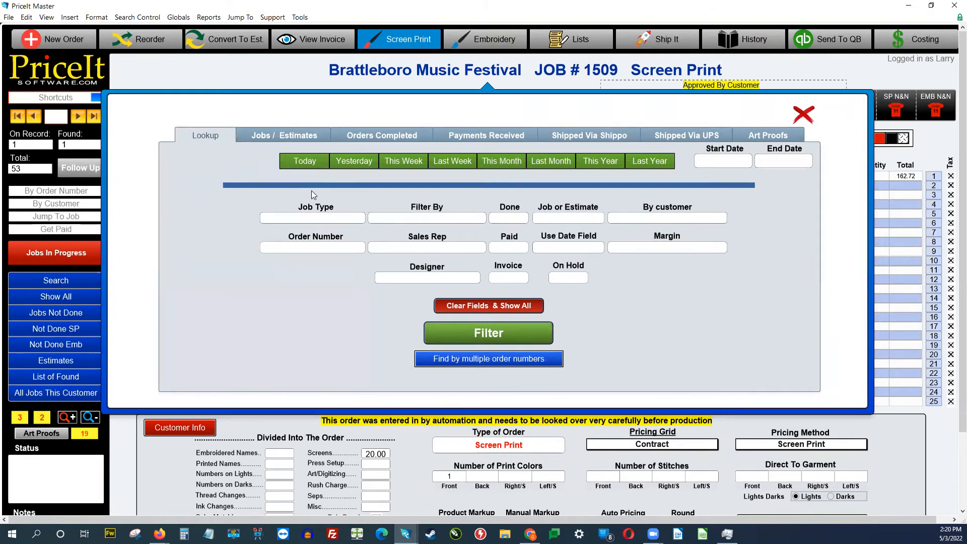
left_click(804, 114)
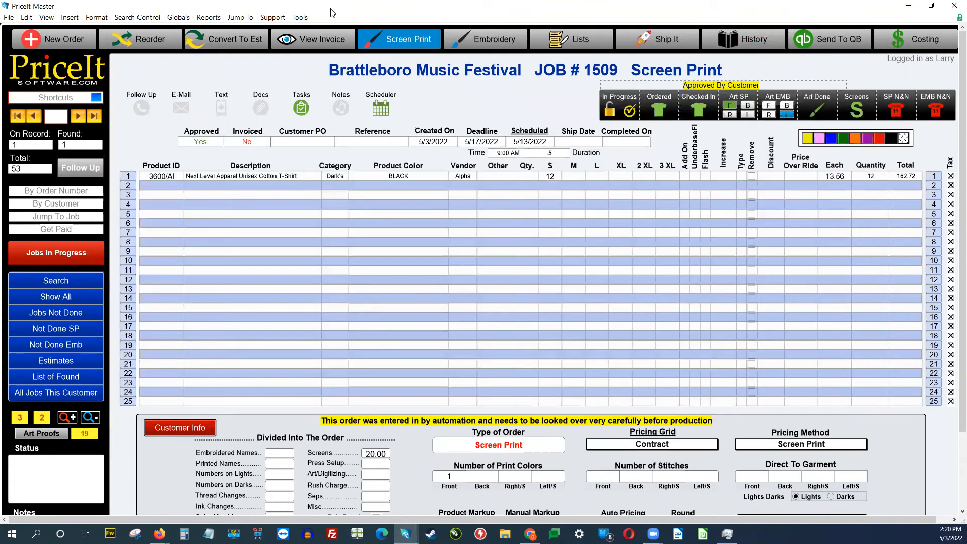
left_click(220, 19)
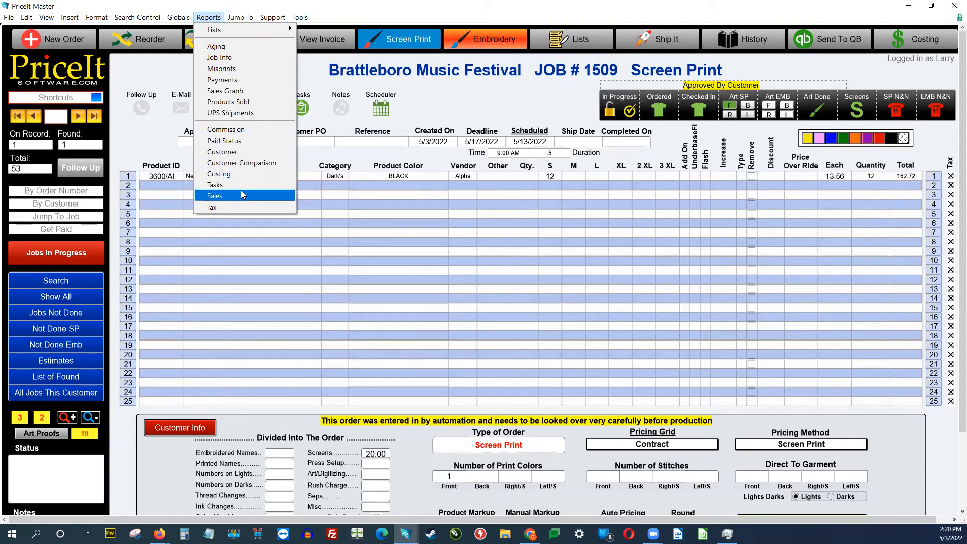
Step: Dismiss the Reports list without running one and show Job #1509's Break Down costing
left_click(478, 107)
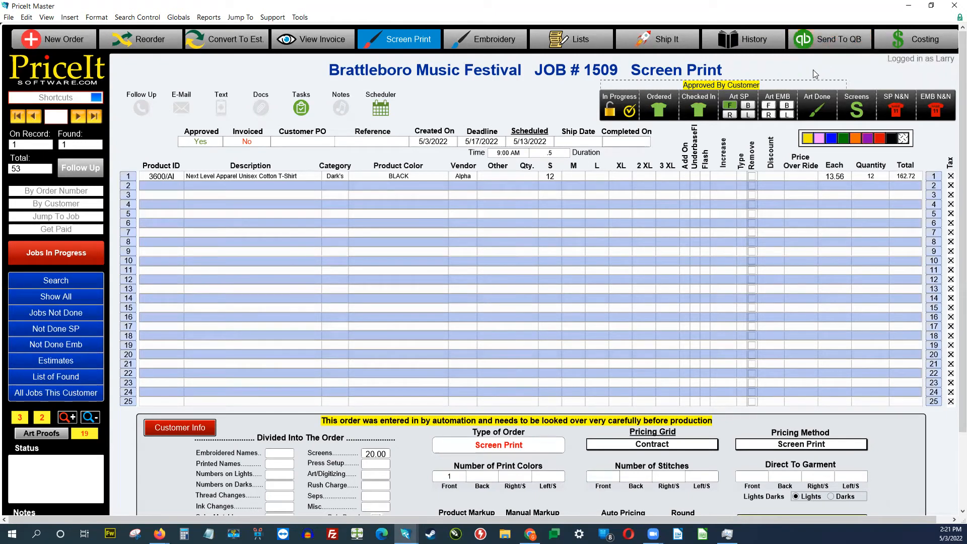
left_click(932, 45)
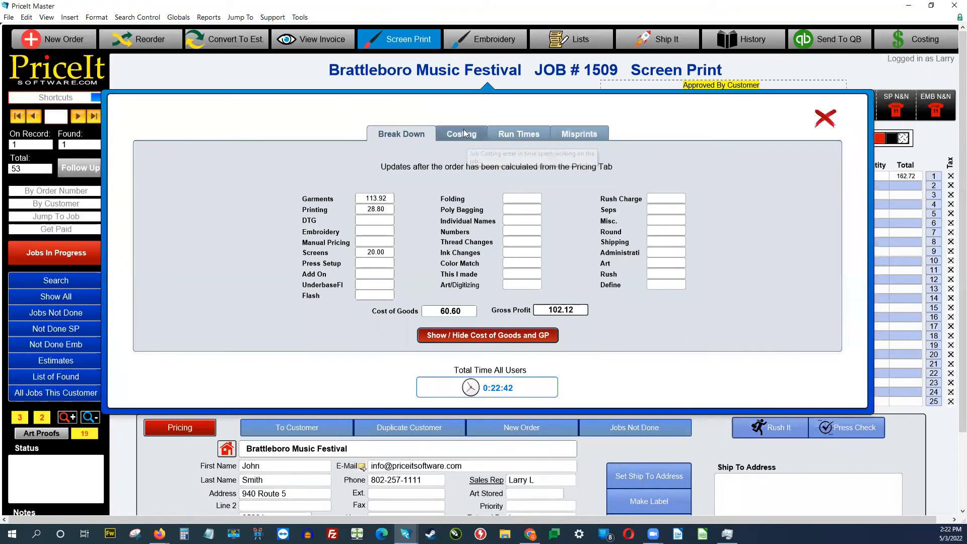
Step: Recalculate Job #1509's costing to a 62.76% margin and close the costing window
left_click(513, 134)
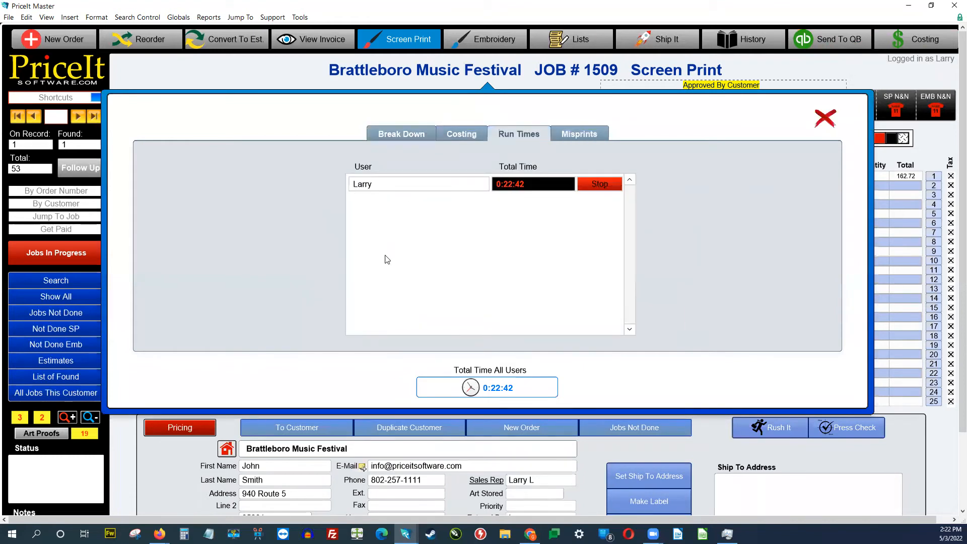
left_click(470, 135)
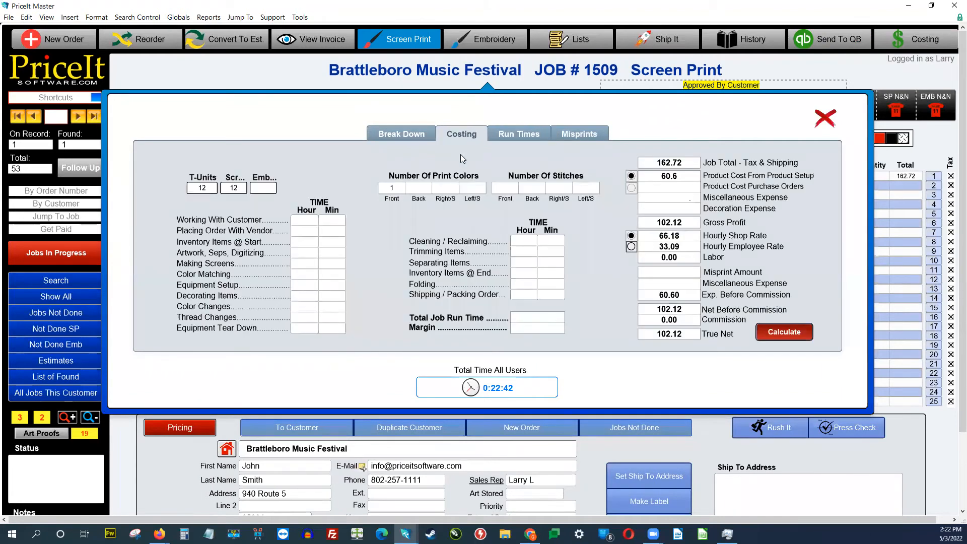
left_click(777, 334)
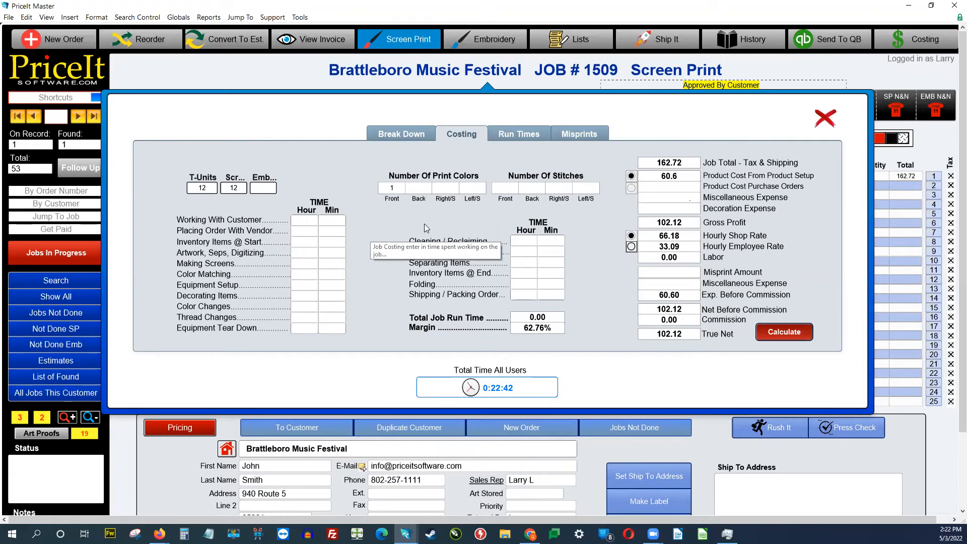
left_click(825, 120)
left_click(241, 17)
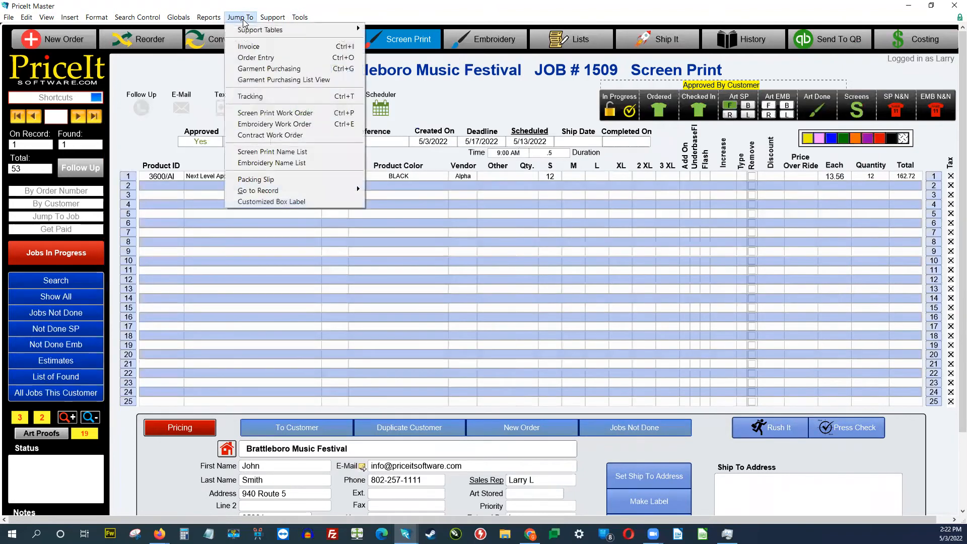
mouse_move(247, 29)
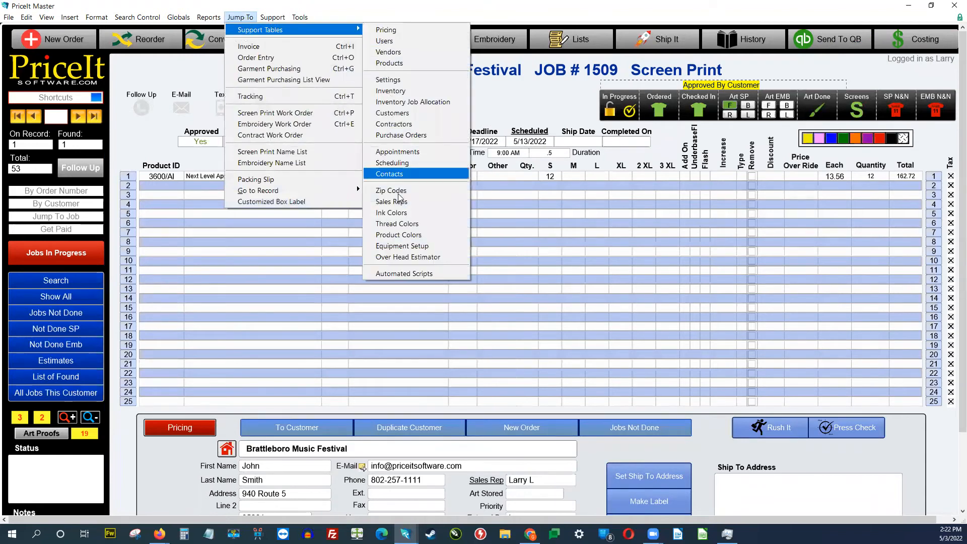
left_click(408, 256)
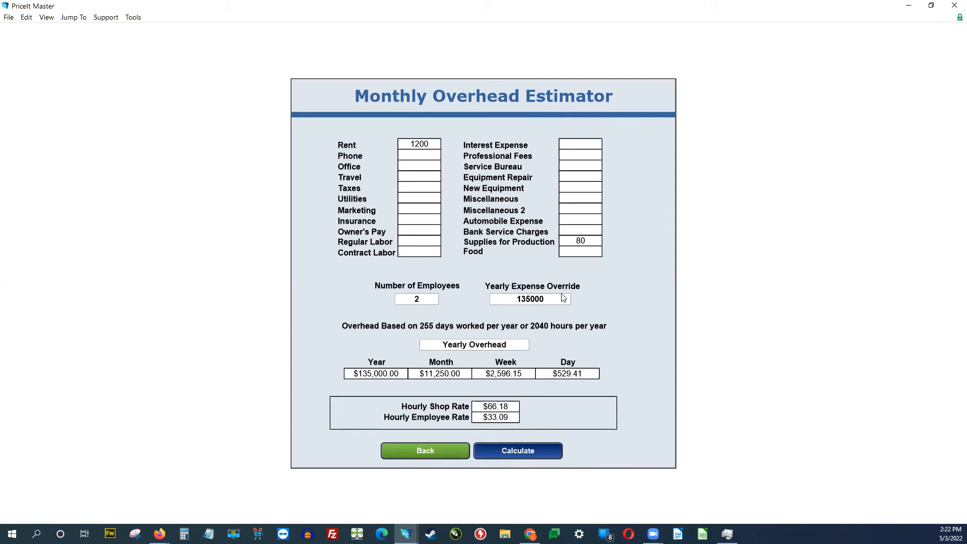
left_click(510, 451)
left_click(443, 452)
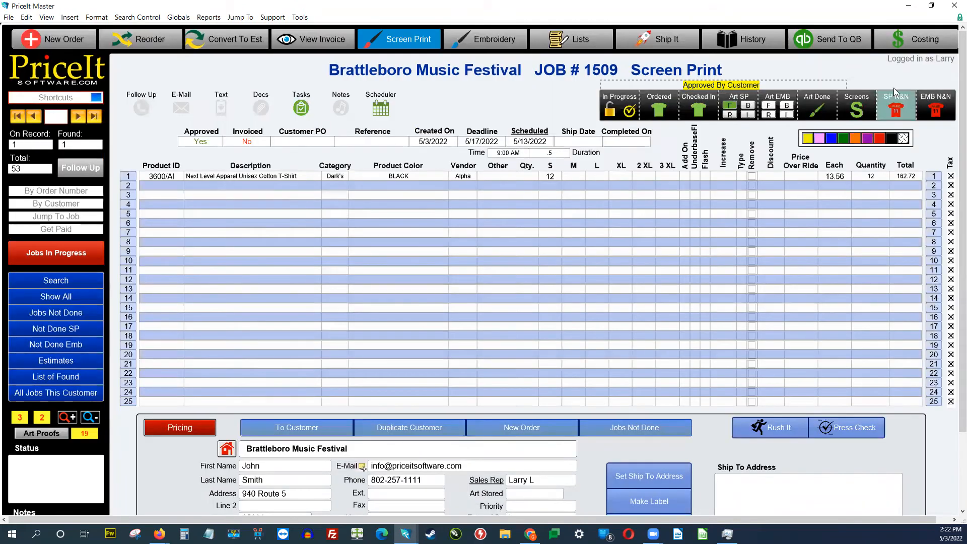
Step: Enter labour times of 30, 30, 20 and 10 minutes on the job's Costing tab
left_click(907, 45)
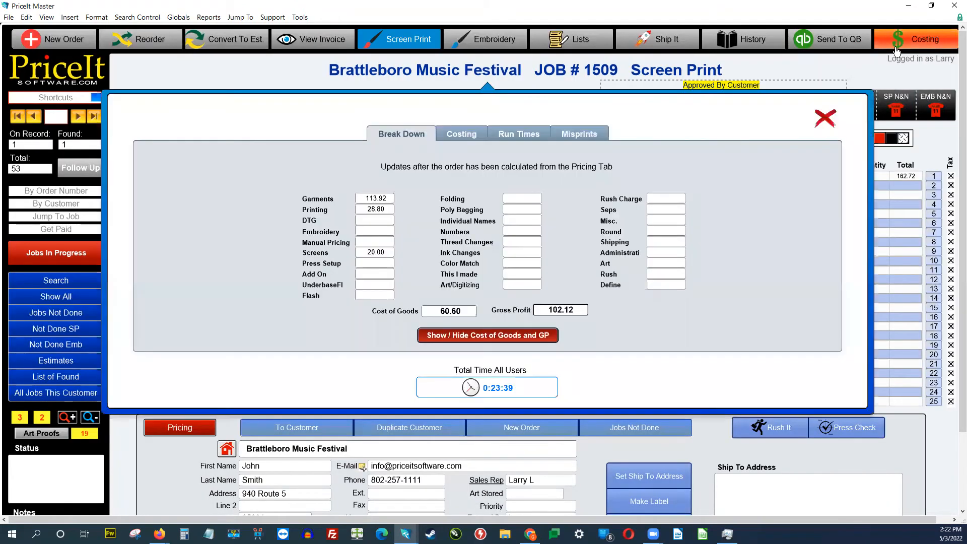
left_click(461, 136)
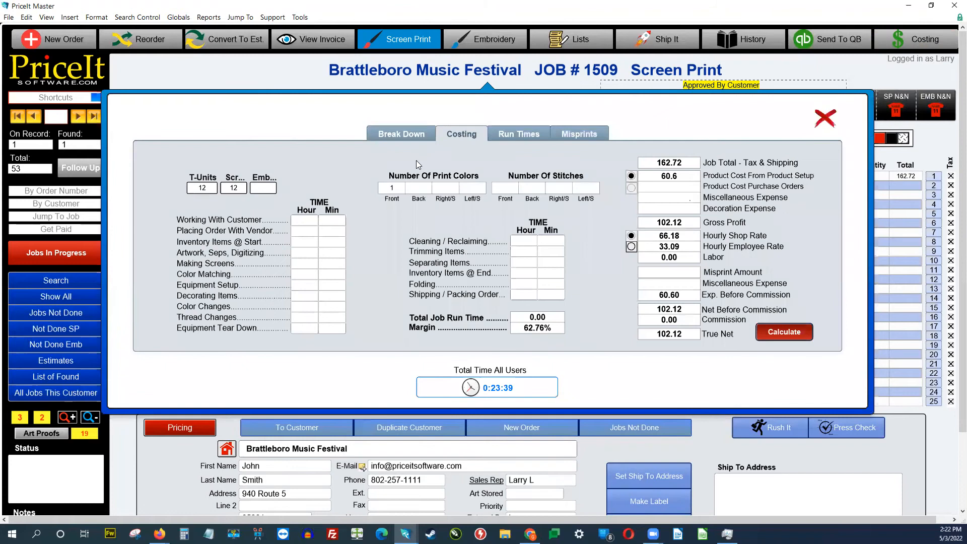
left_click(330, 222)
type("30")
left_click(325, 253)
type("30")
left_click(352, 274)
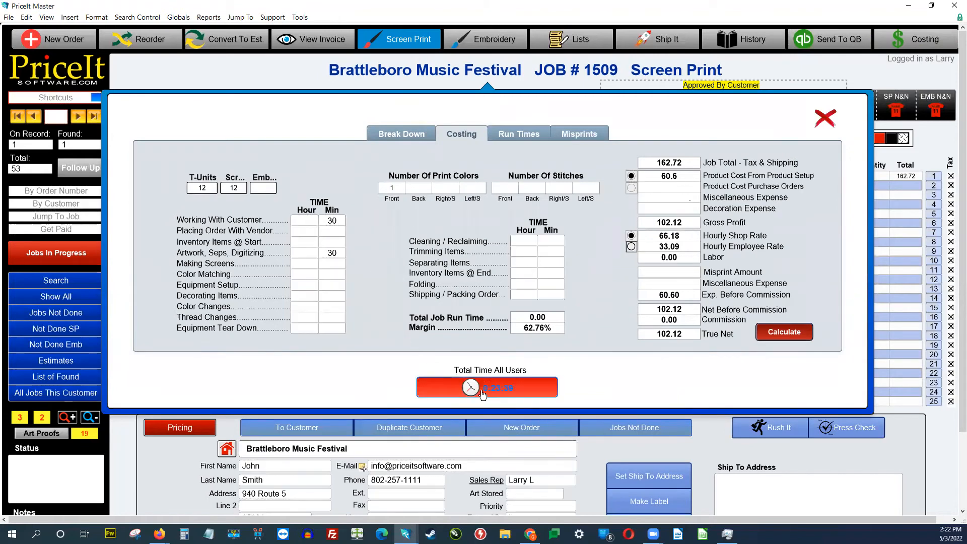
left_click(332, 286)
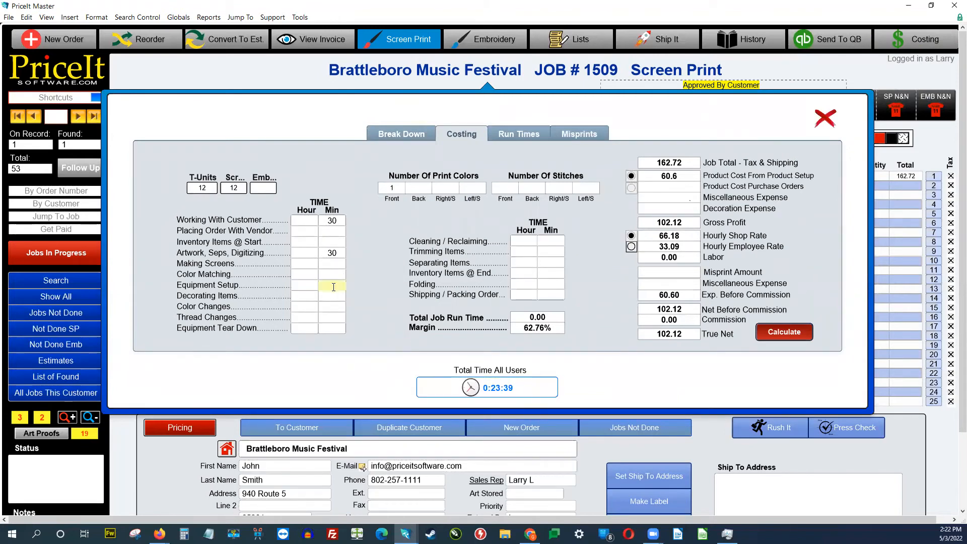
left_click(332, 264)
type("20")
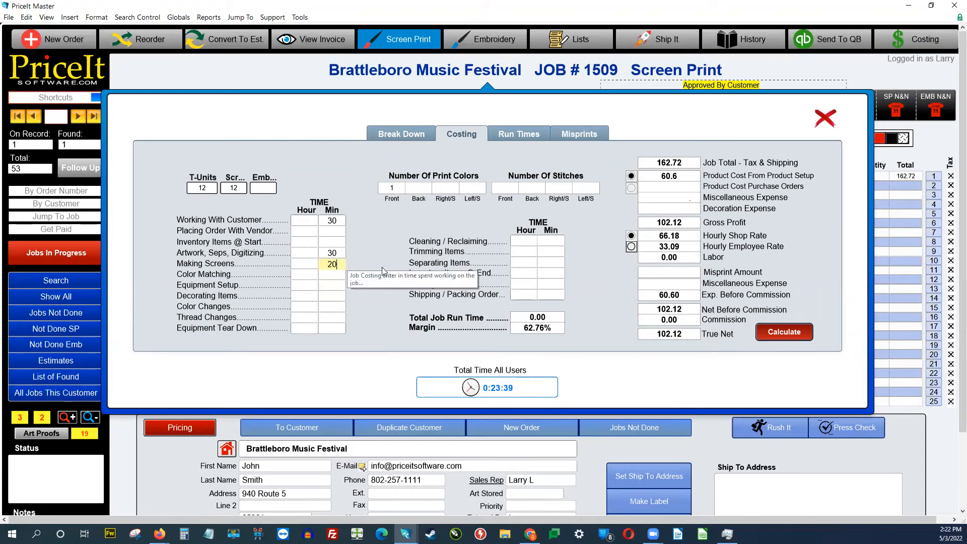
left_click(344, 329)
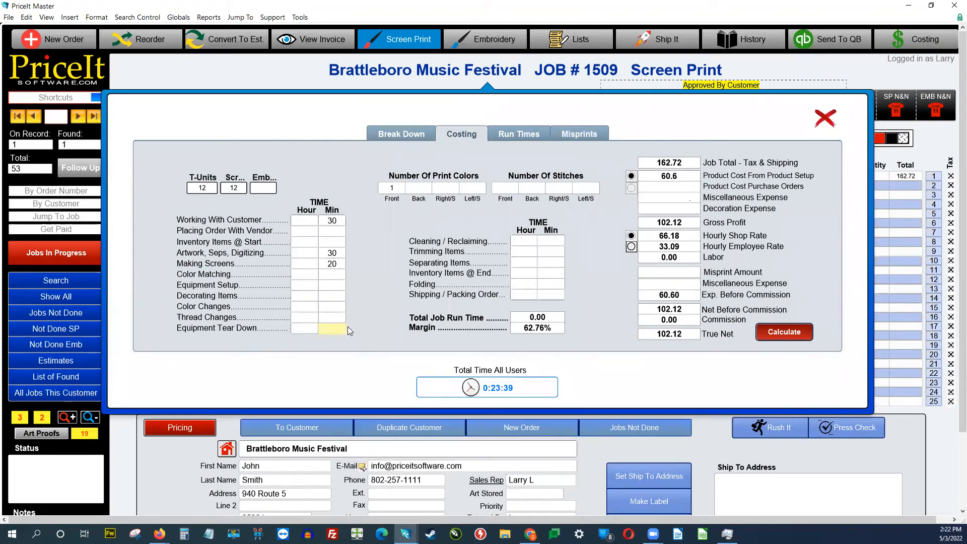
type("10")
key("Return")
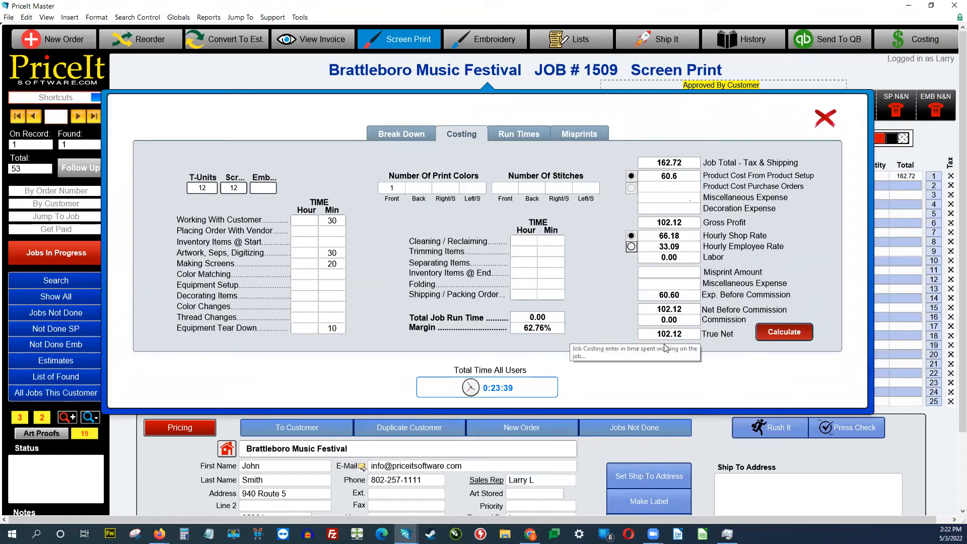
Step: Recalculate to a 1.76% margin, review Run Times and Misprints, then close costing
left_click(776, 333)
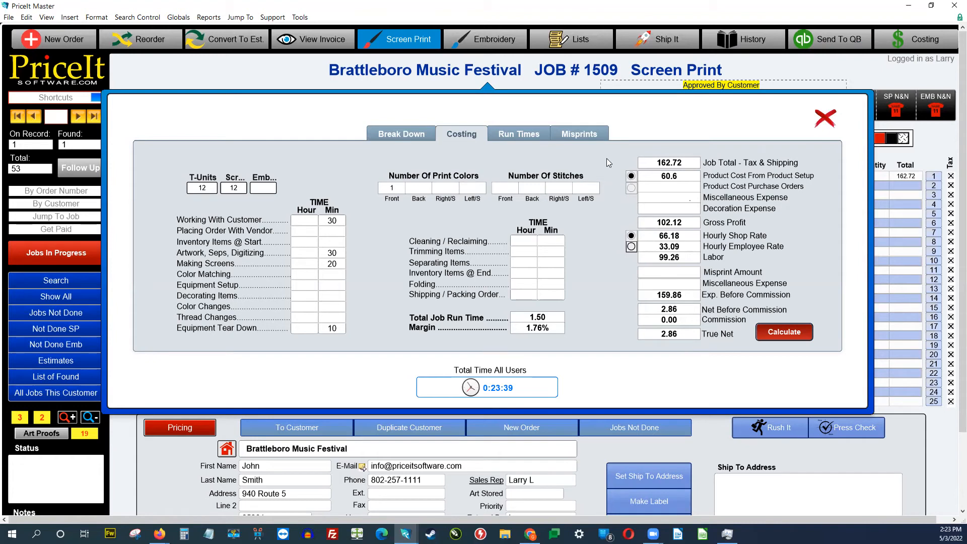
left_click(513, 137)
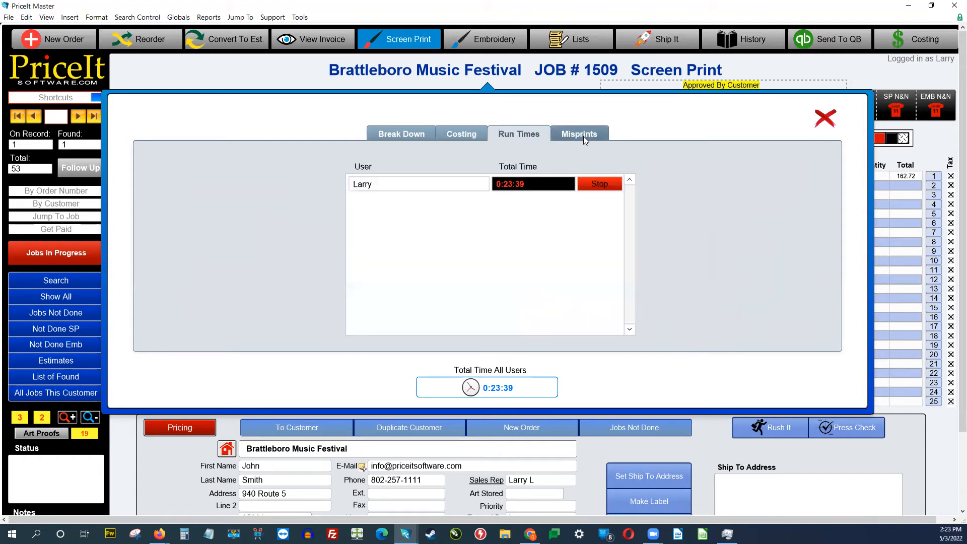
left_click(584, 134)
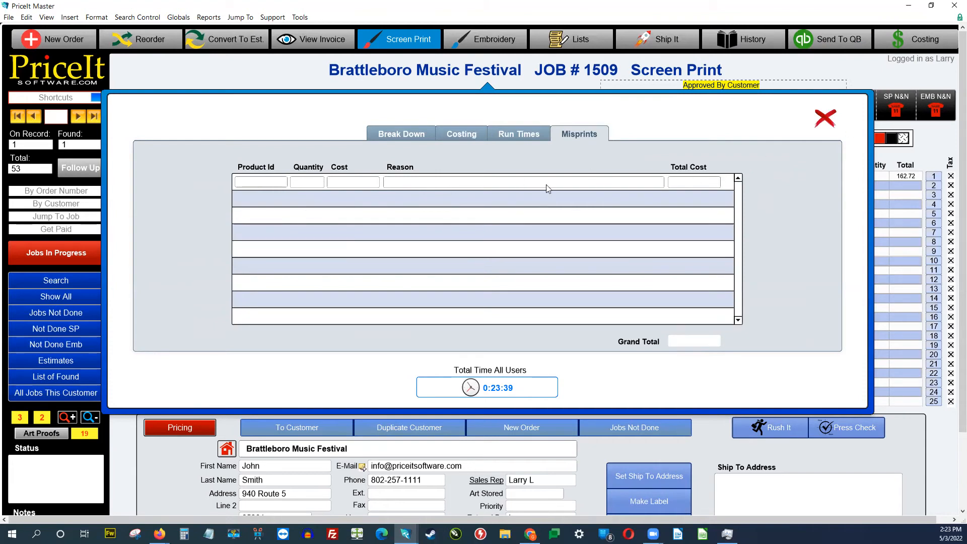
left_click(825, 118)
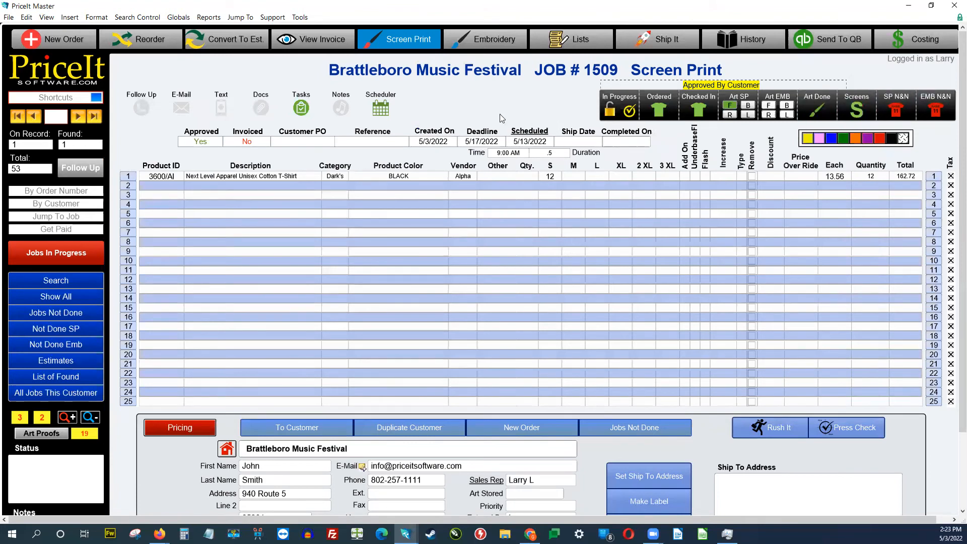
Step: Move Job 1509's event onto Tuesday, May 3 in the scheduler
left_click(382, 115)
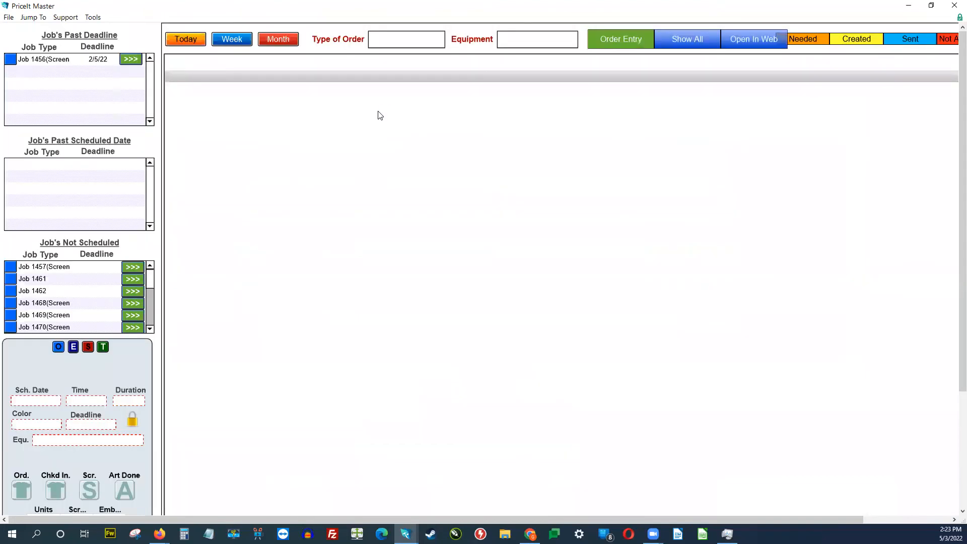
left_click_drag(875, 212, 496, 145)
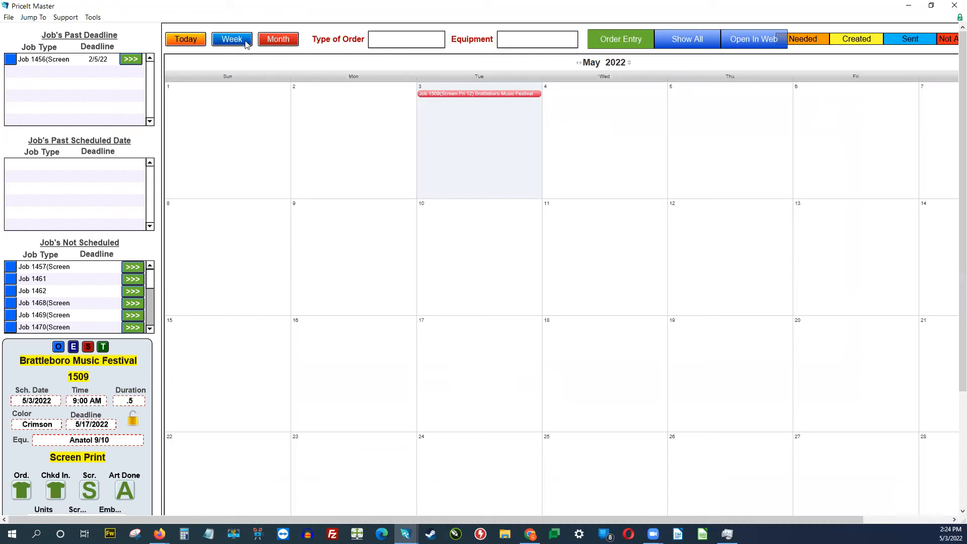
left_click(186, 40)
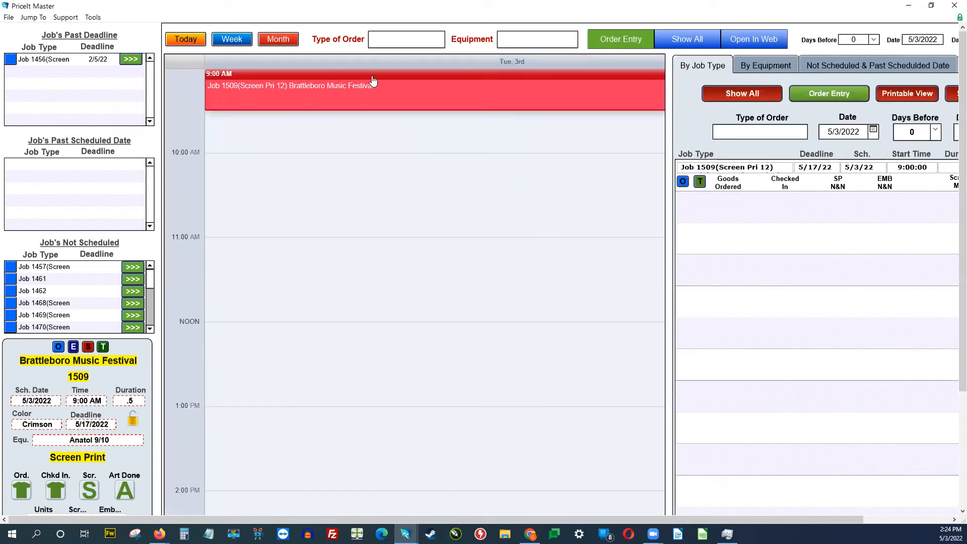
Step: Adjust the block to start at 11:00 AM for 0.75 hours, then return to the order
left_click_drag(372, 70, 375, 176)
left_click_drag(395, 217, 391, 278)
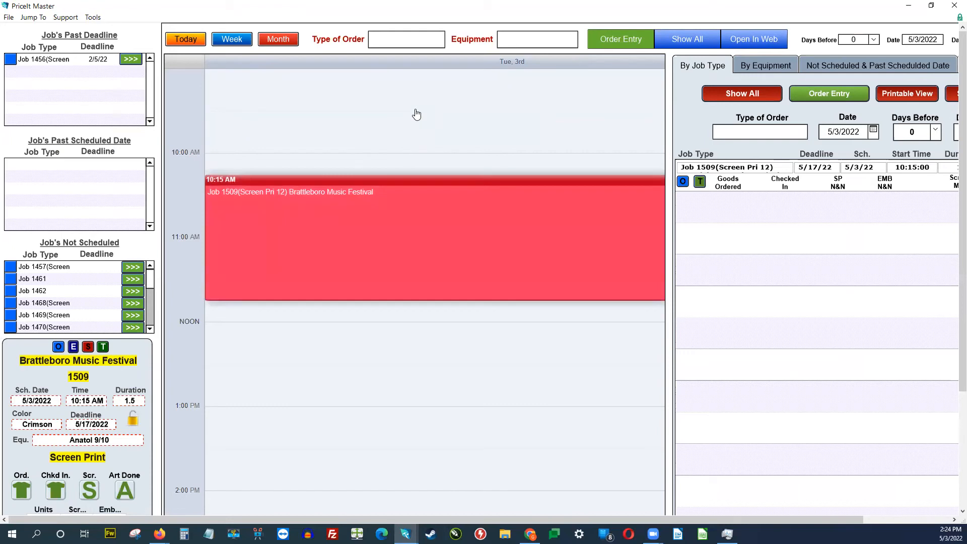
left_click_drag(414, 187, 404, 108)
left_click_drag(430, 193, 409, 134)
left_click_drag(402, 79, 433, 251)
left_click(627, 44)
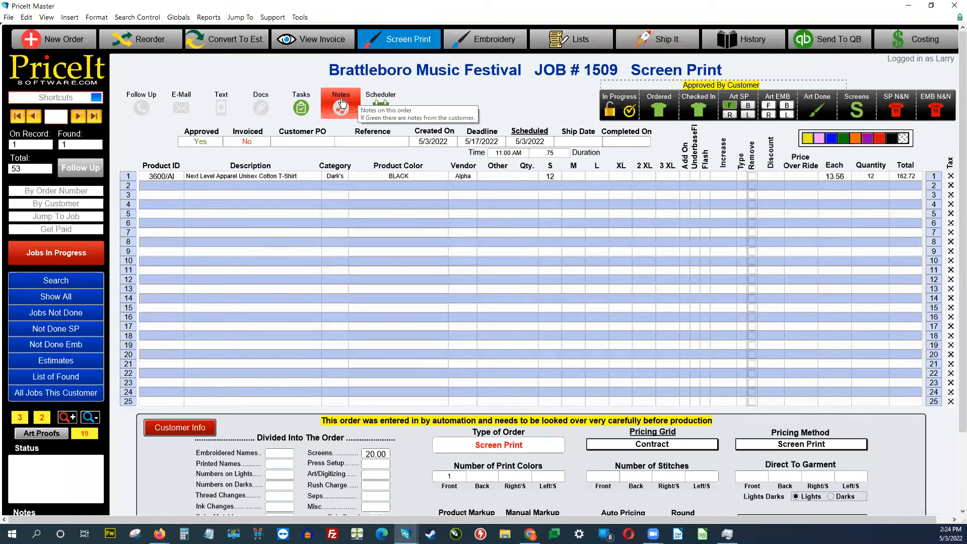
Step: Review the order entry, garment purchasing, screen print, invoice and embroidery notes boxes
left_click(342, 103)
left_click(229, 305)
left_click(220, 344)
left_click(218, 389)
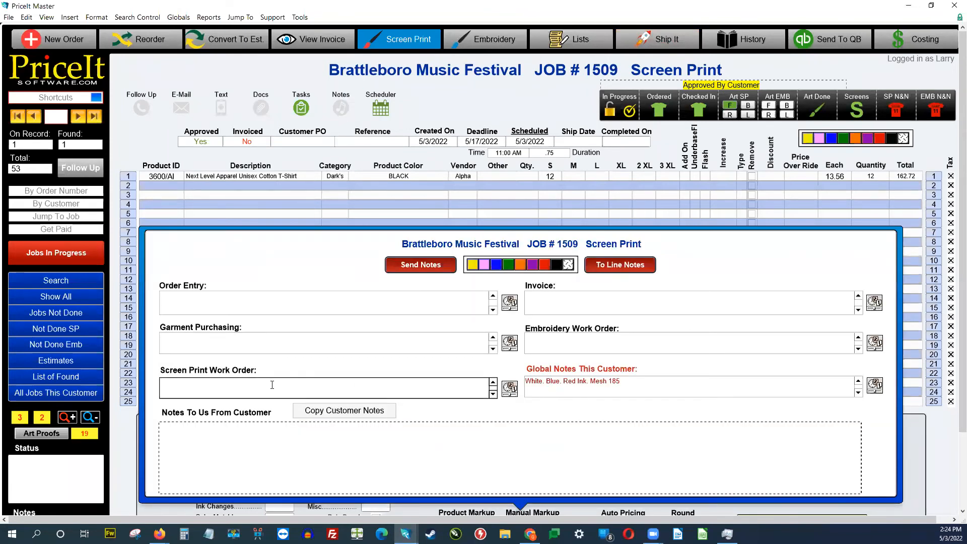
left_click(571, 314)
left_click(576, 347)
left_click(577, 305)
Step: Close the notes panel and show the Documents Associated With This Order window
left_click(358, 306)
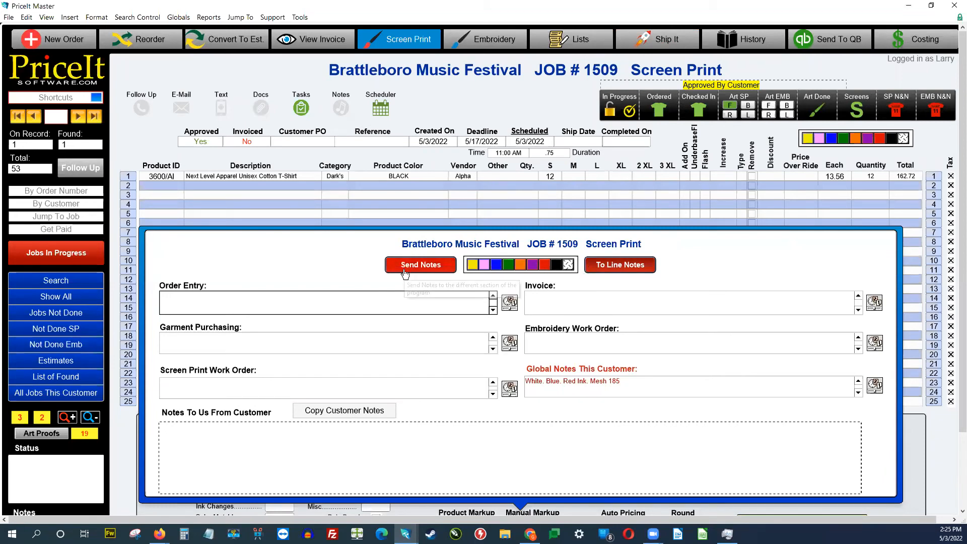
left_click(471, 100)
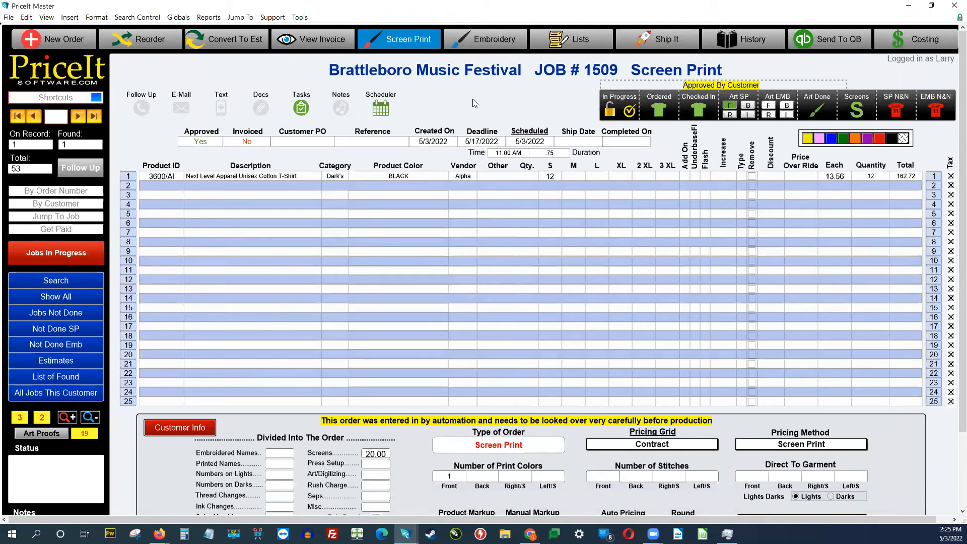
left_click(270, 111)
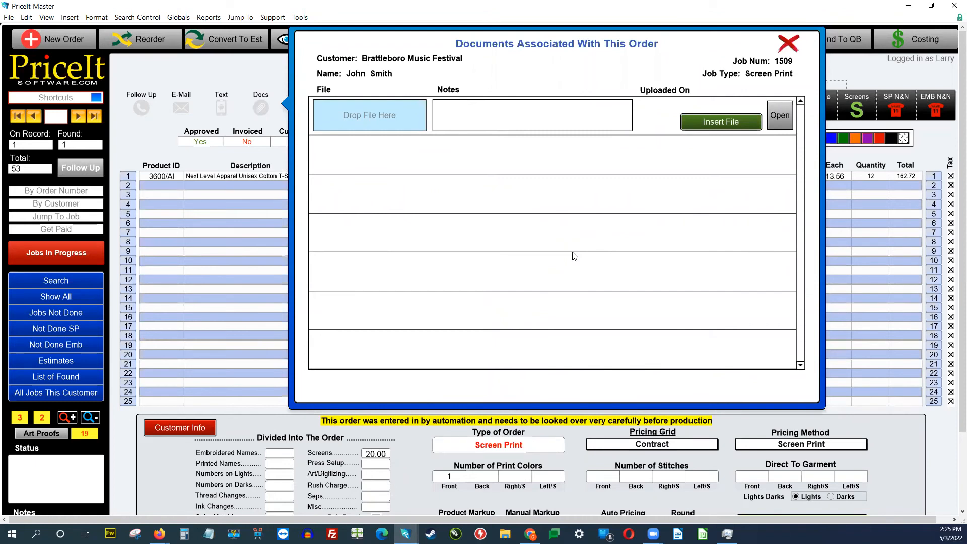
Step: Try the empty document row's Notes field, then close the Documents window back to Job 1509
left_click(500, 116)
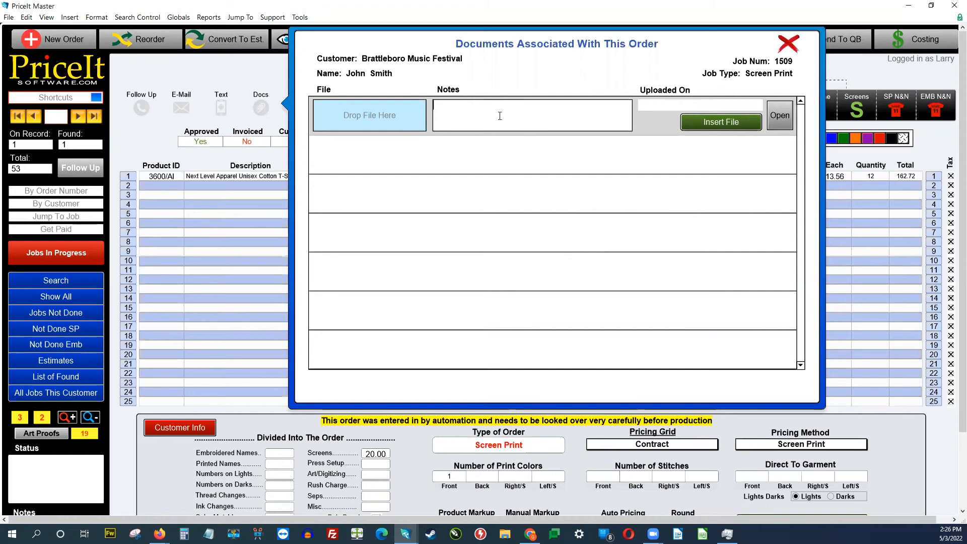
left_click(787, 44)
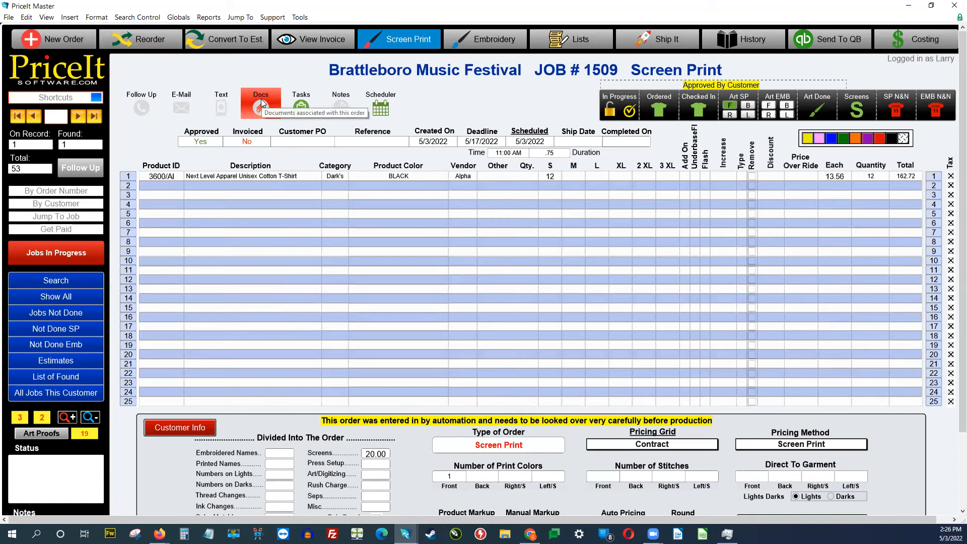
left_click(225, 109)
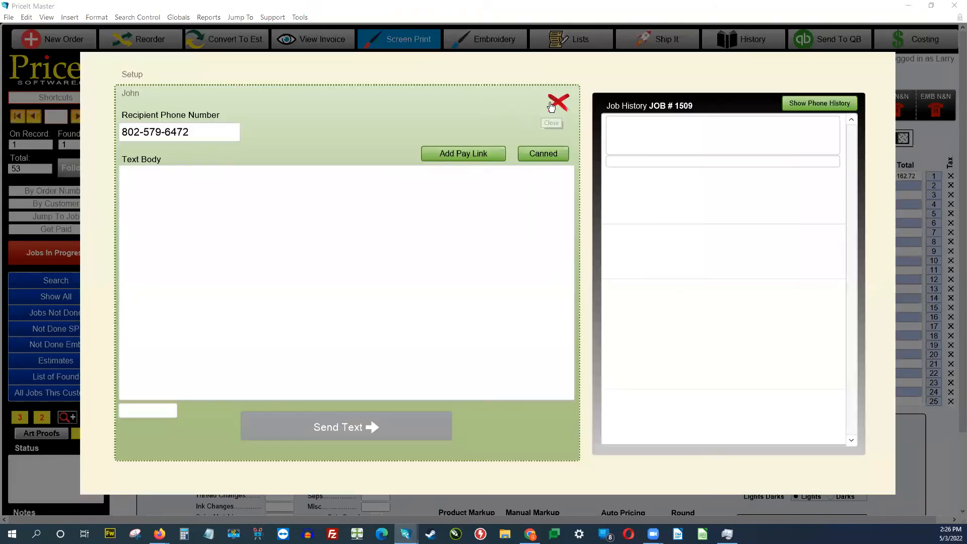
left_click(554, 104)
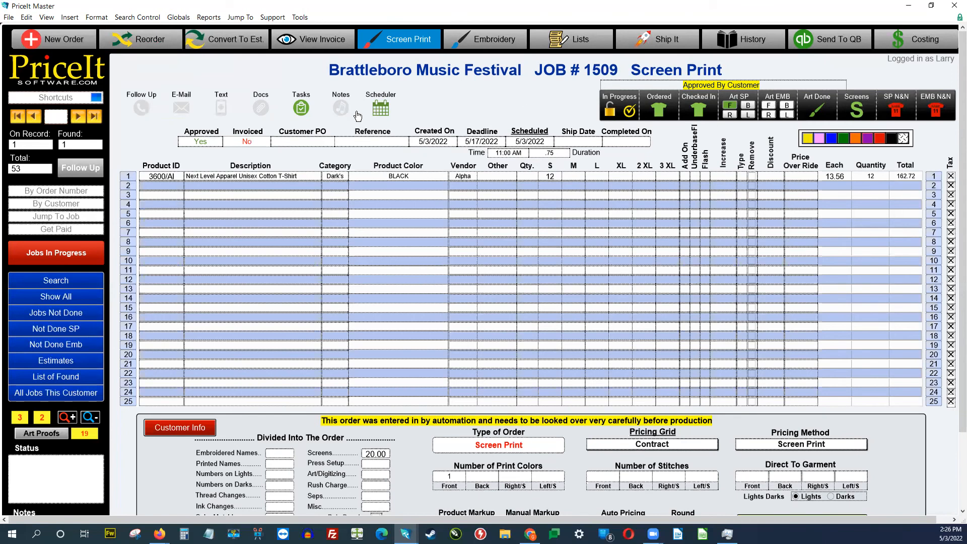
Step: Use the Shortcuts list's Customers entry to show Brattleboro Music Festival in the Customer Center
left_click(65, 99)
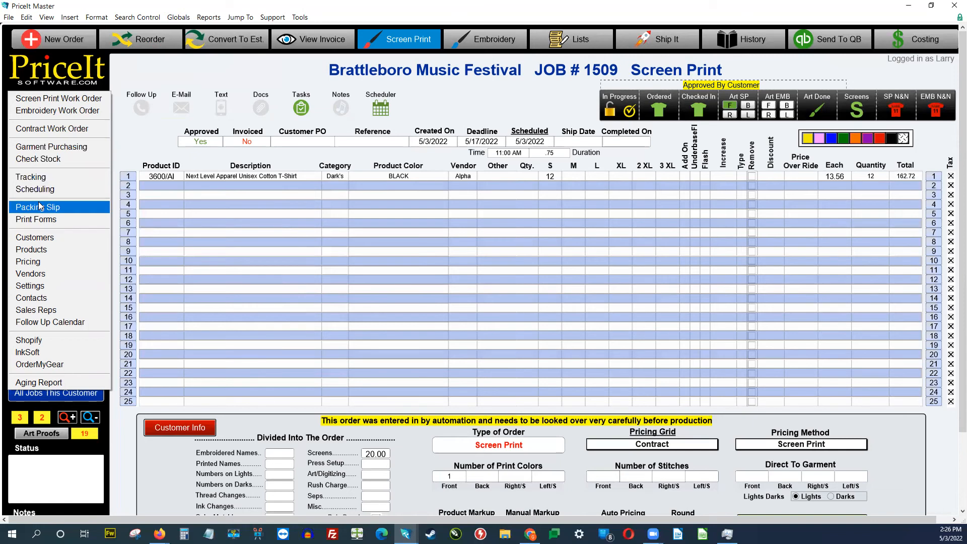
left_click(39, 237)
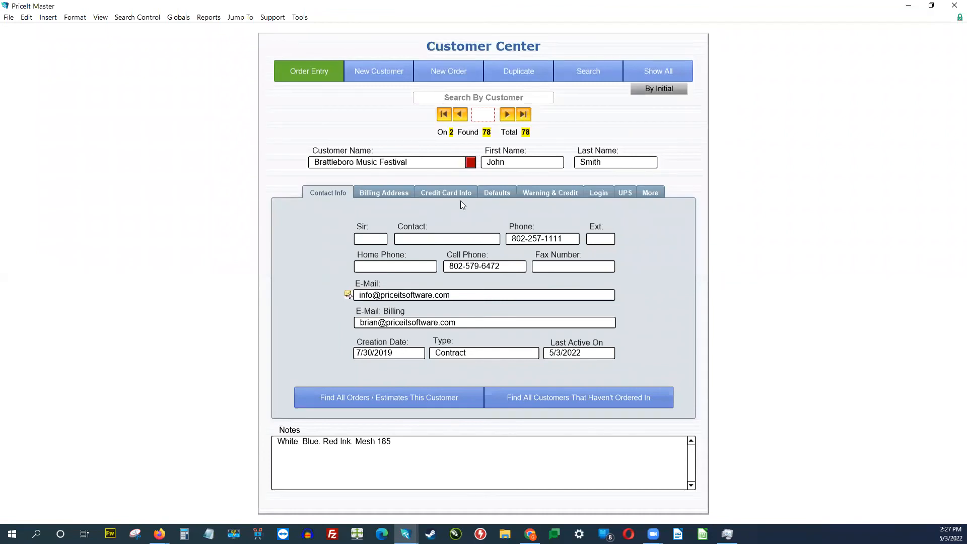
Step: Check the customer defaults, keeping NET 30 payment terms and the Contract pricing grid
left_click(532, 192)
left_click(492, 194)
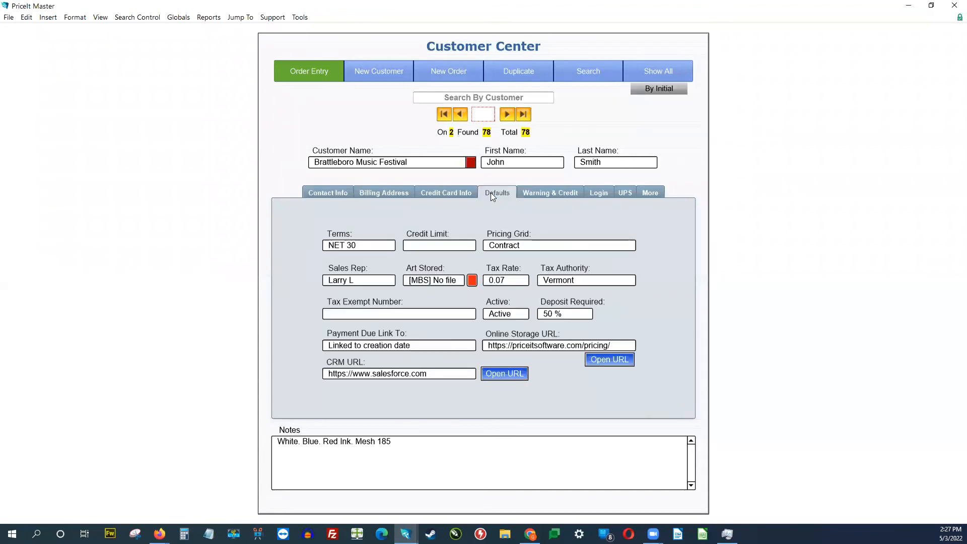
left_click(360, 245)
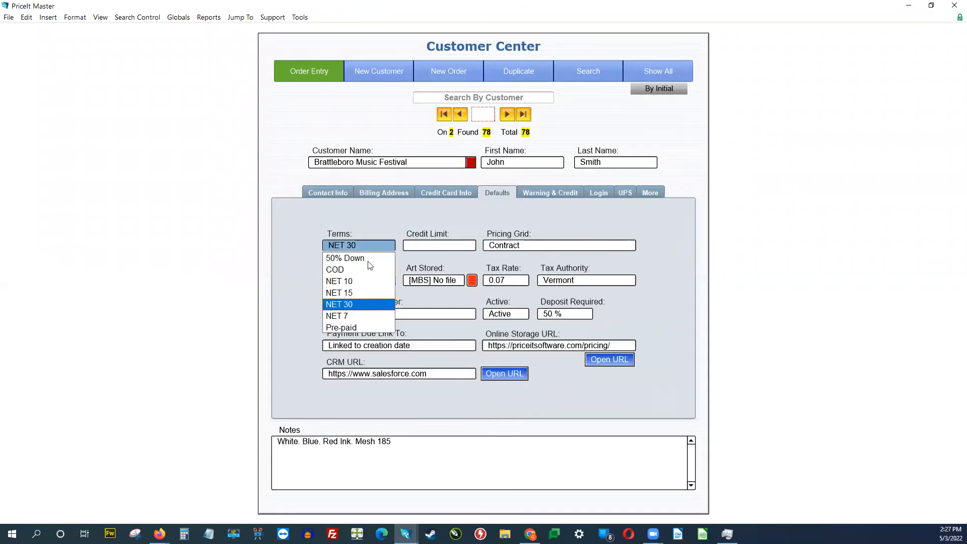
left_click(451, 230)
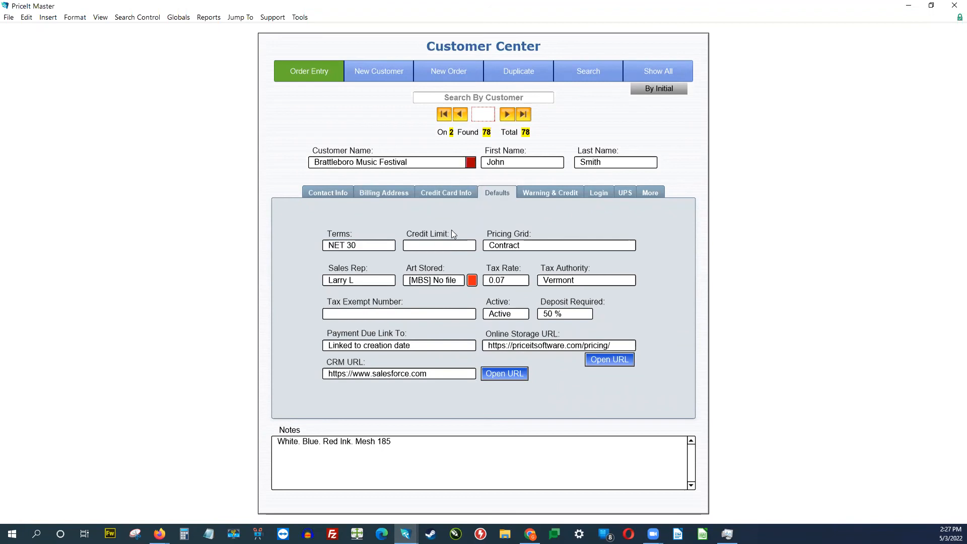
left_click(539, 247)
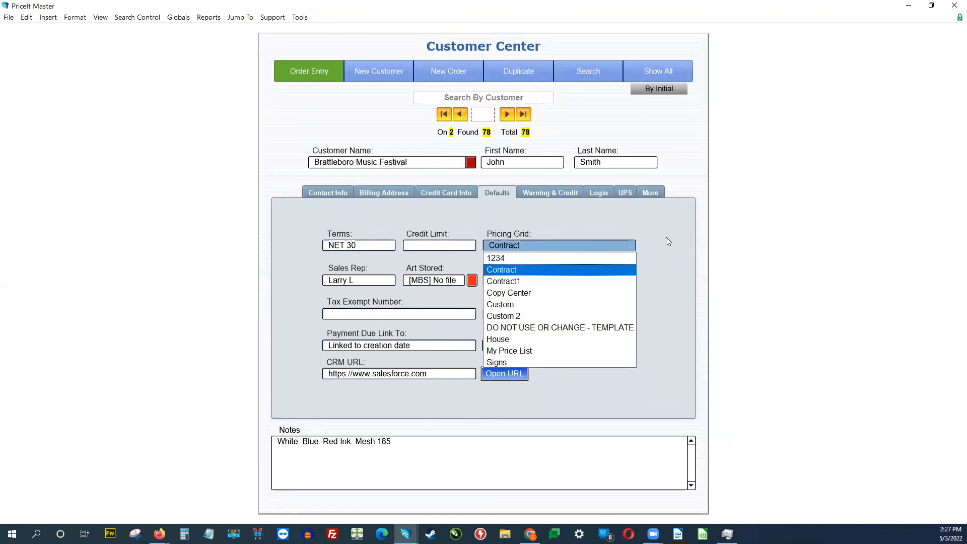
left_click(666, 237)
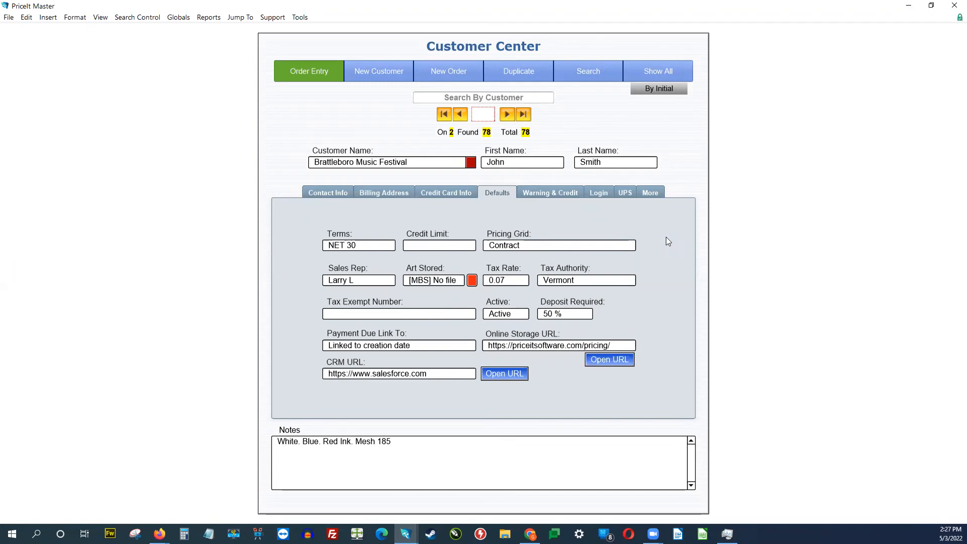
Step: Clear the 50 % deposit requirement, leaving the pricing grid on Contract
left_click(573, 312)
key("BackSpace")
left_click(664, 302)
left_click(547, 247)
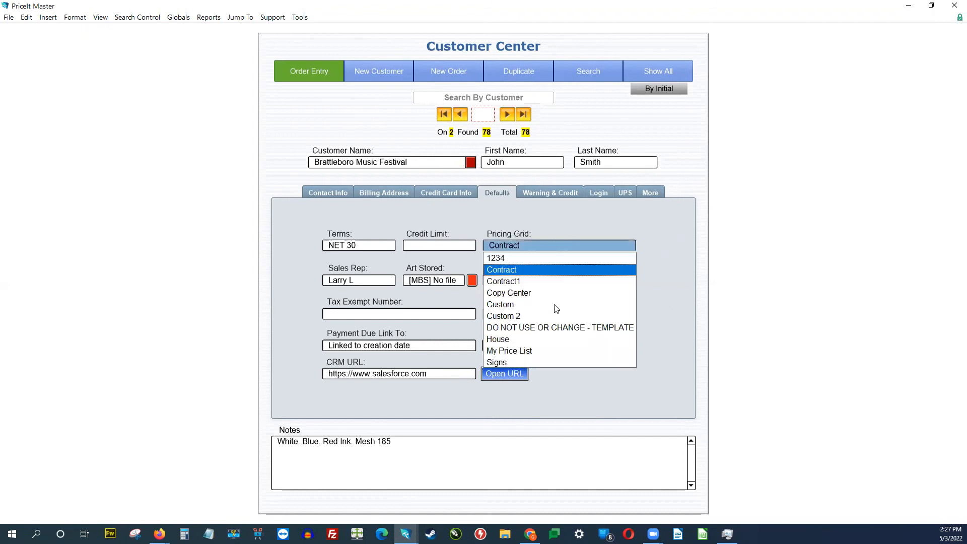
left_click(669, 262)
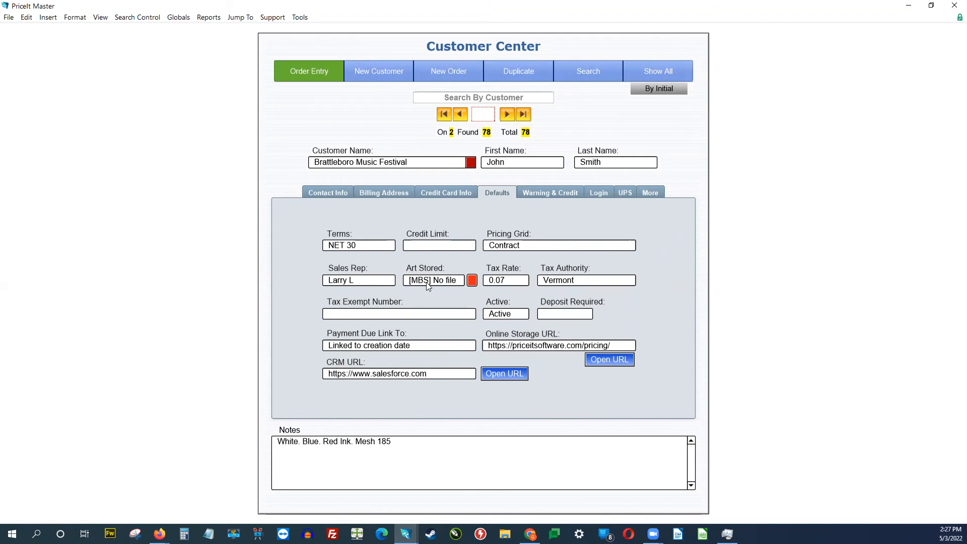
left_click(473, 285)
Step: Return to Job #1509's order entry form, scroll through it, and bring up the art proofs
left_click(292, 71)
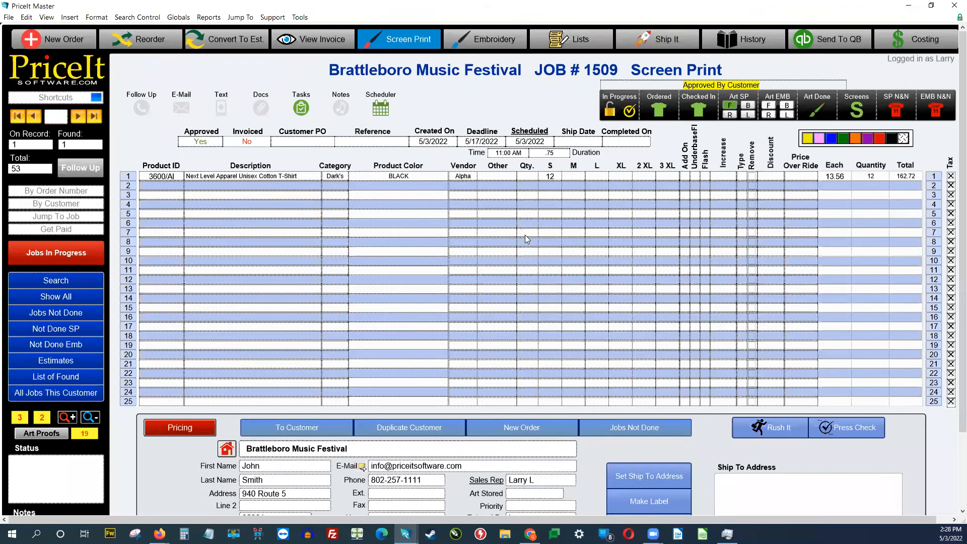
scroll(529, 234, "down", 3)
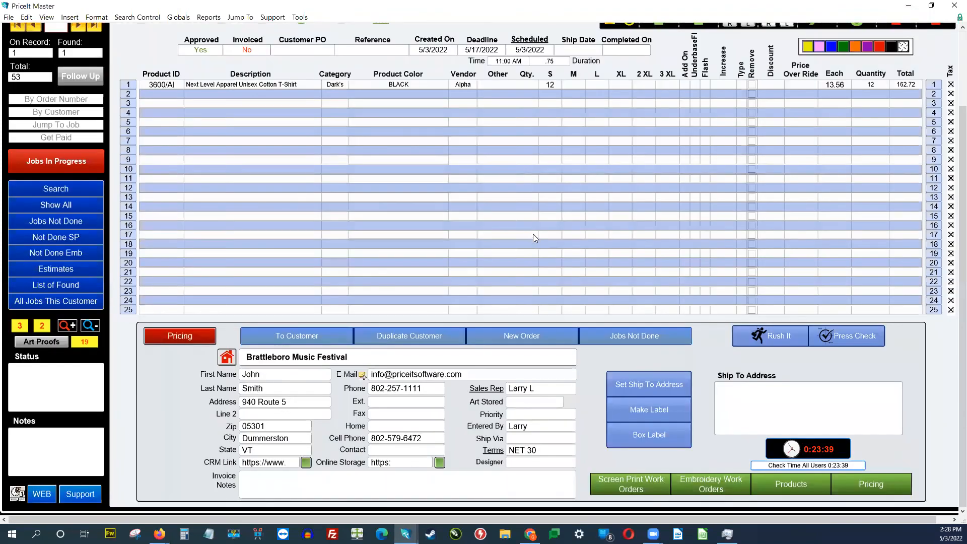
scroll(533, 234, "up", 1)
scroll(533, 234, "up", 1)
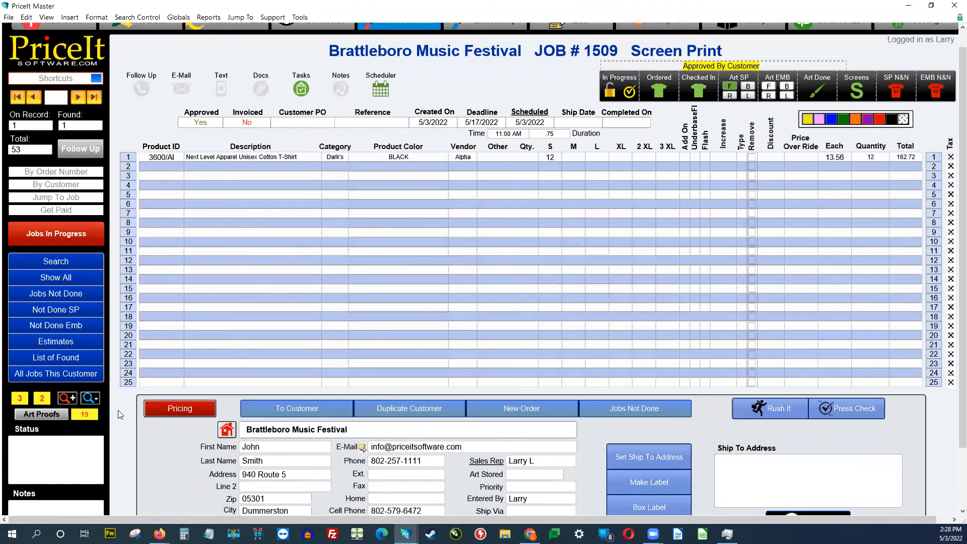
left_click(90, 416)
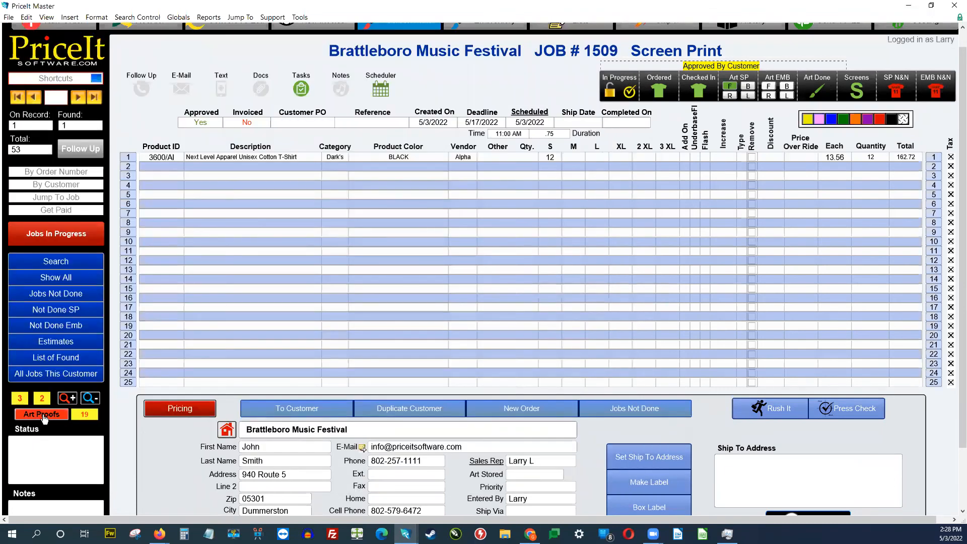
left_click(44, 417)
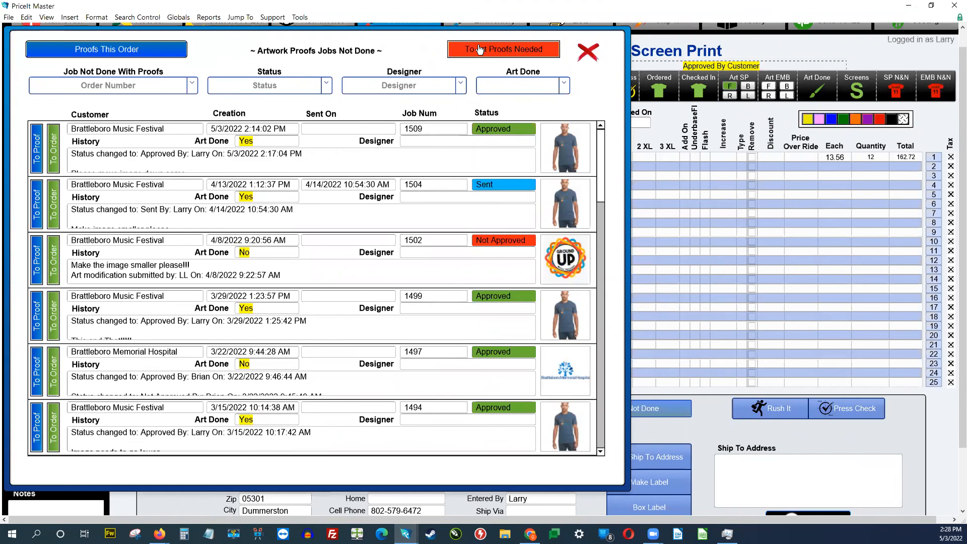
scroll(291, 268, "down", 3)
scroll(291, 268, "down", 3)
scroll(290, 268, "up", 6)
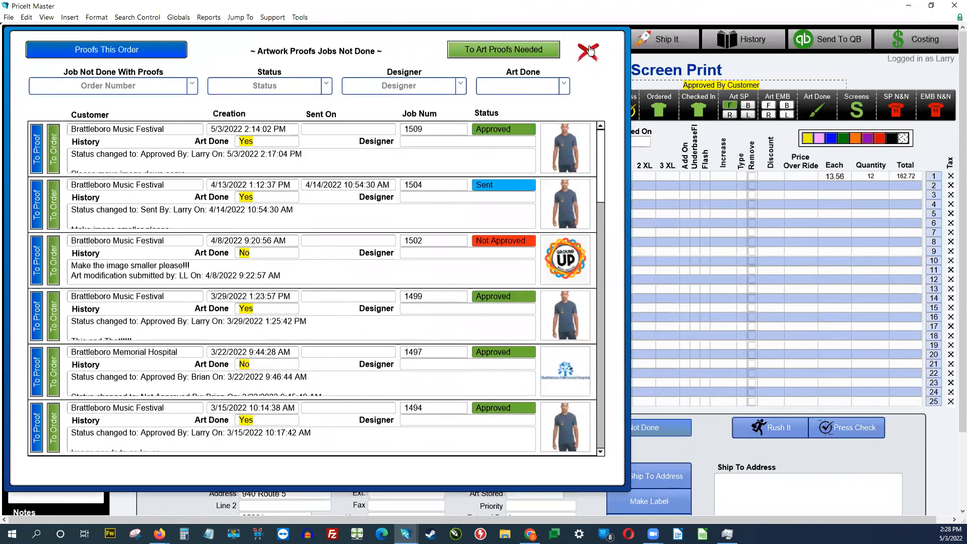
left_click(589, 51)
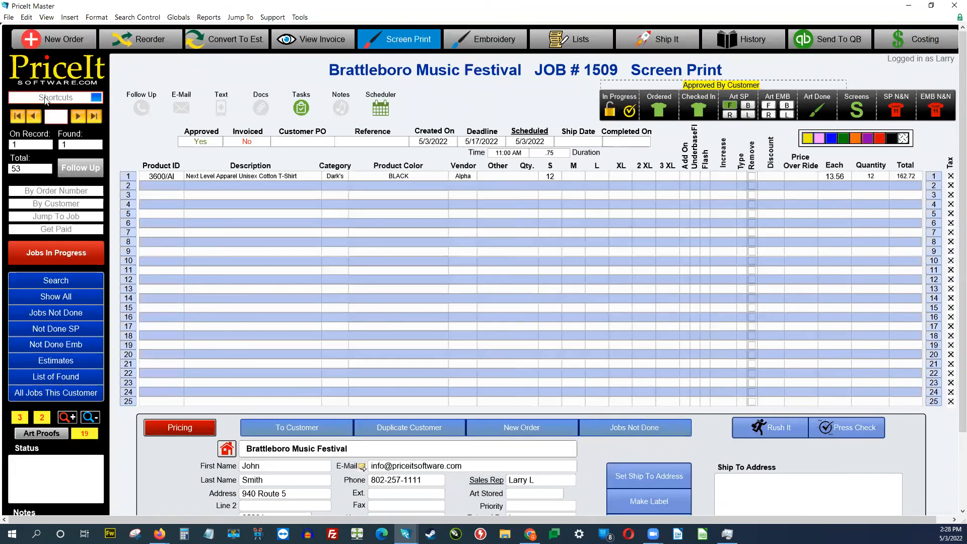
scroll(406, 415, "down", 3)
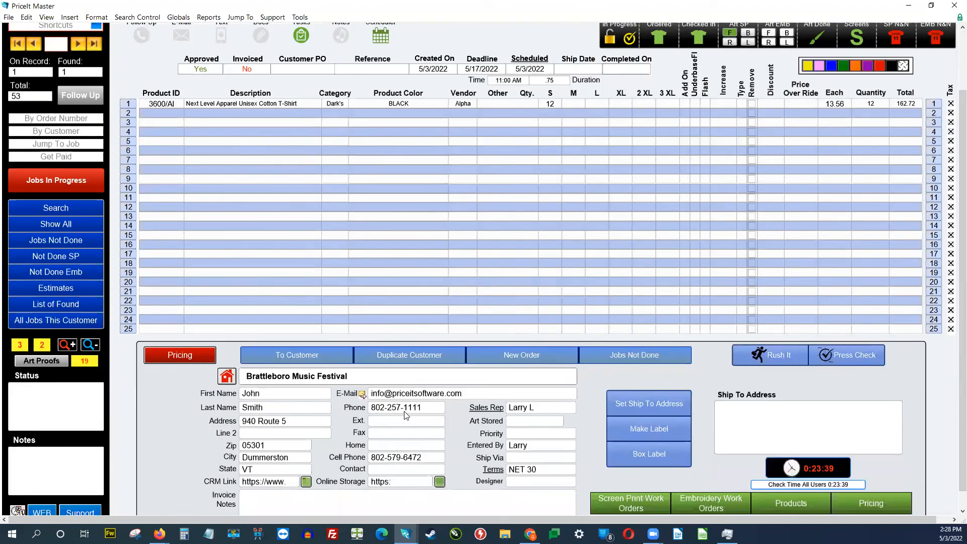
scroll(227, 262, "up", 3)
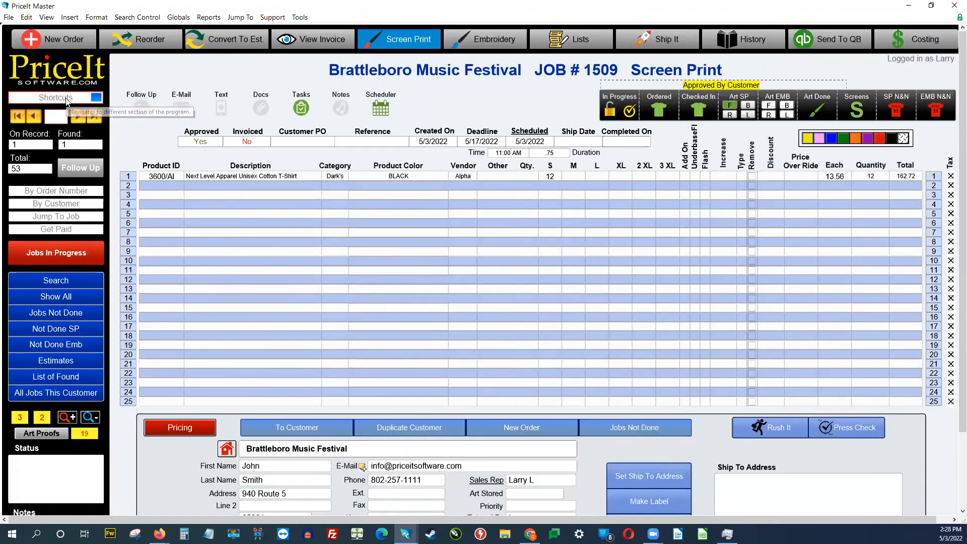
left_click(67, 99)
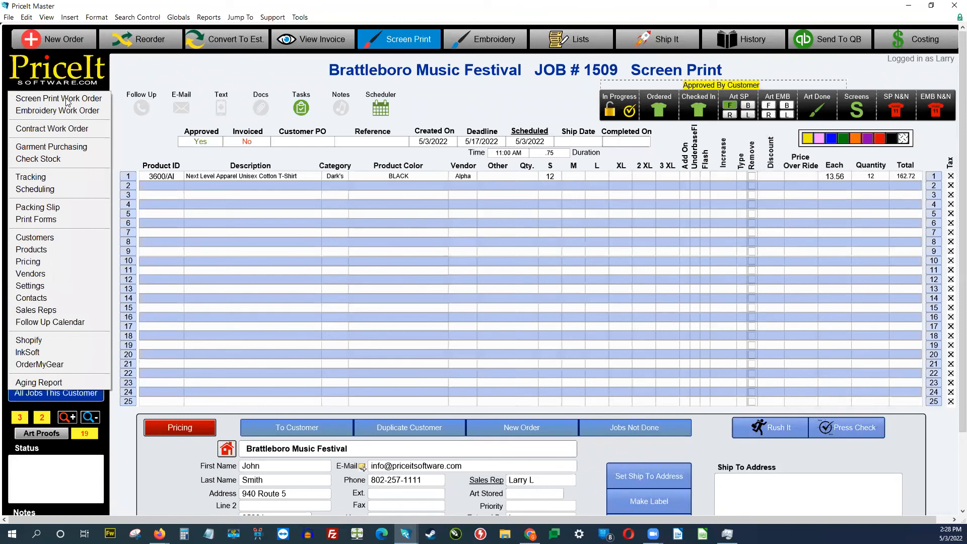
left_click(54, 352)
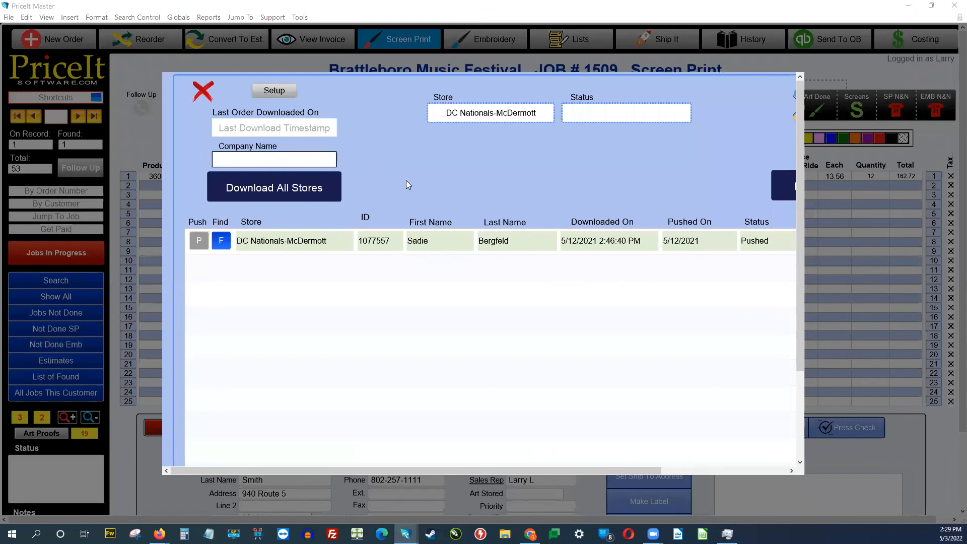
left_click(580, 108)
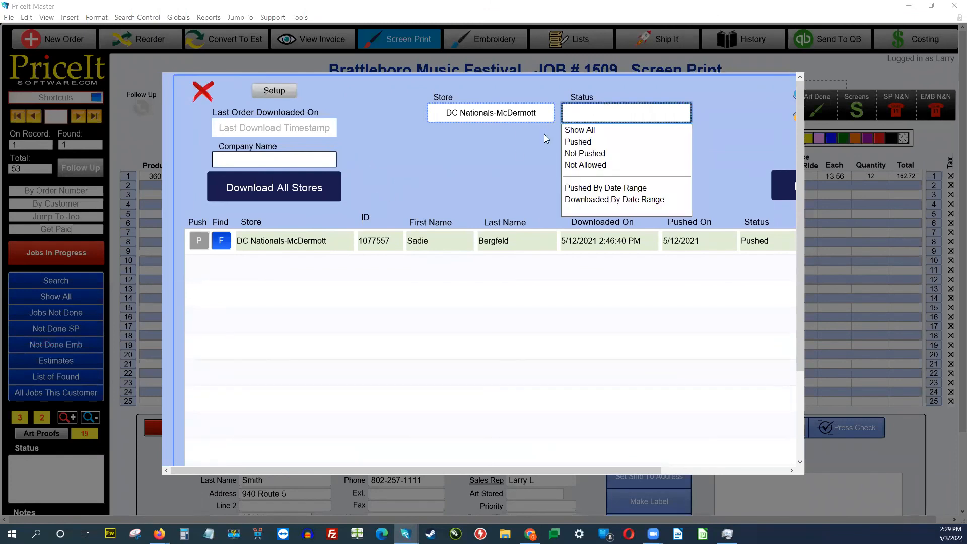
left_click(485, 158)
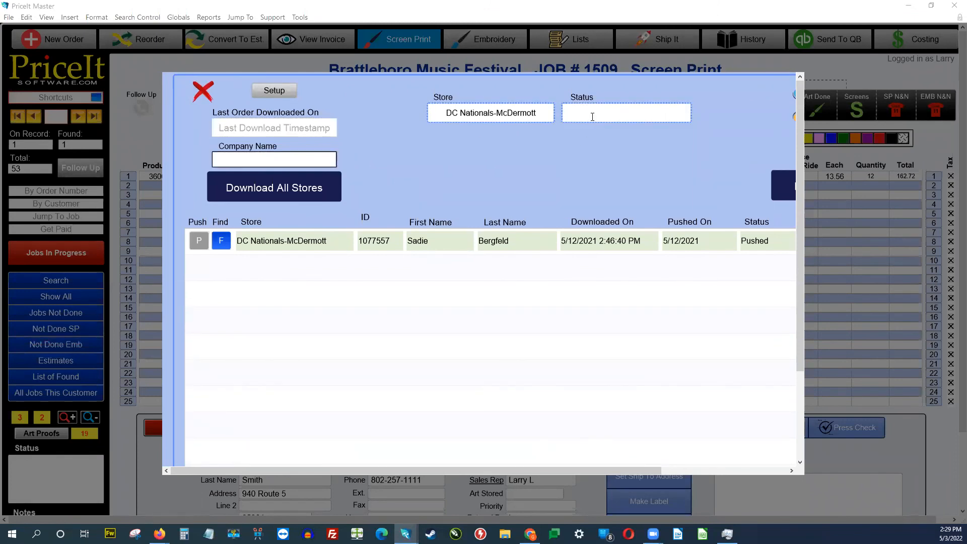
left_click(593, 116)
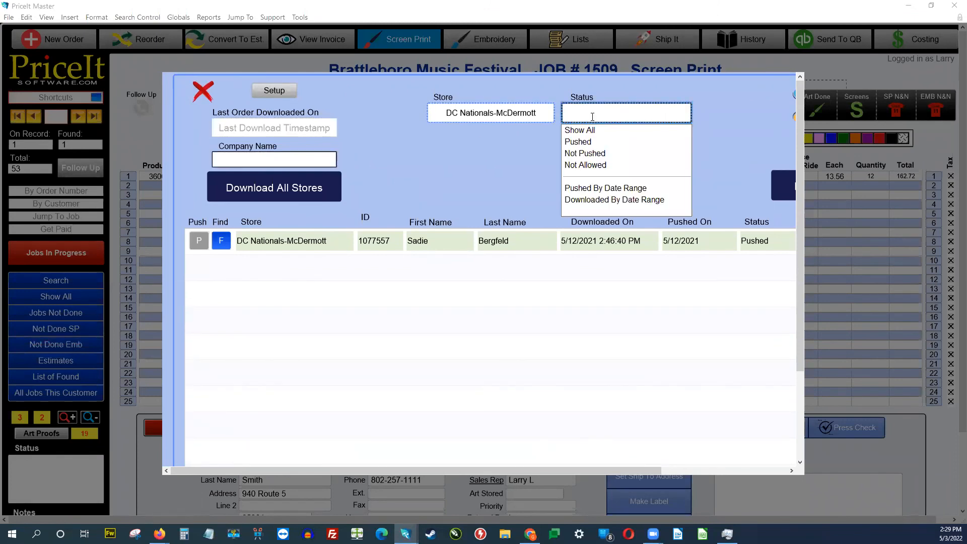
left_click(596, 153)
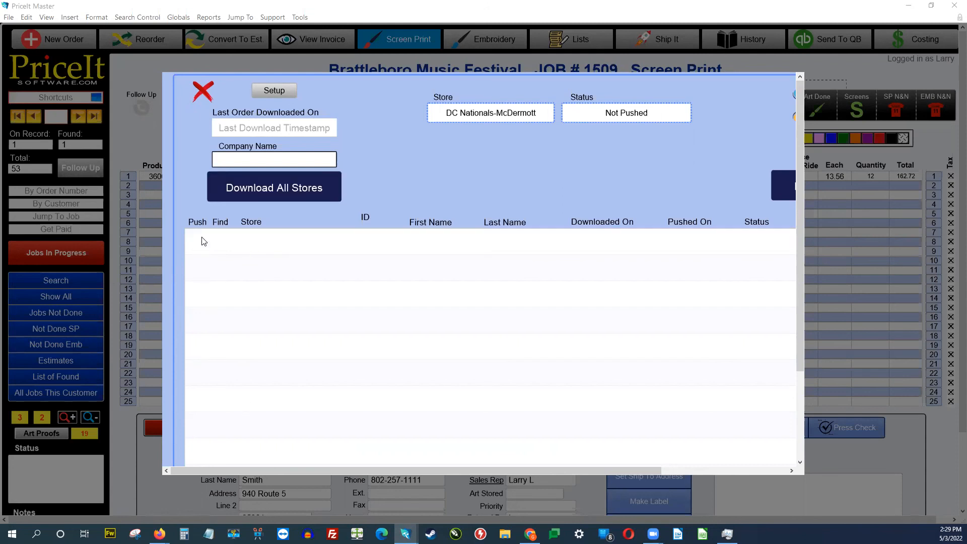
left_click(646, 108)
key("BackSpace")
left_click(534, 160)
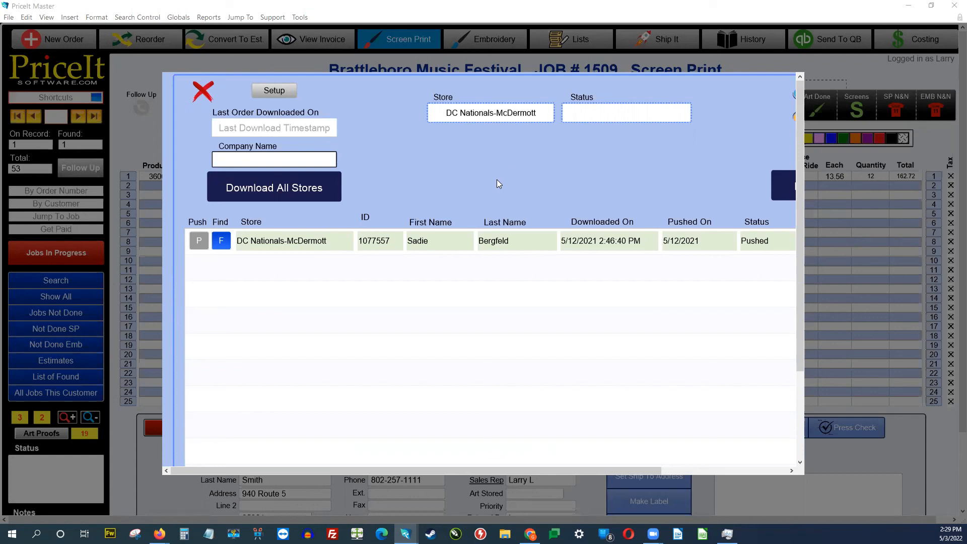
left_click(204, 95)
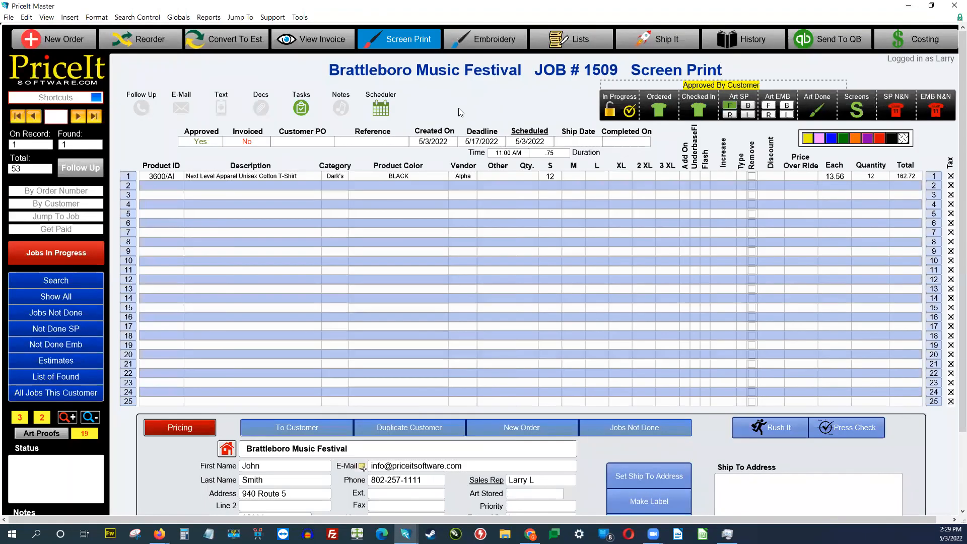
Step: Mark Job #1509 with both the Rush It and Press Check flags
scroll(479, 110, "down", 2)
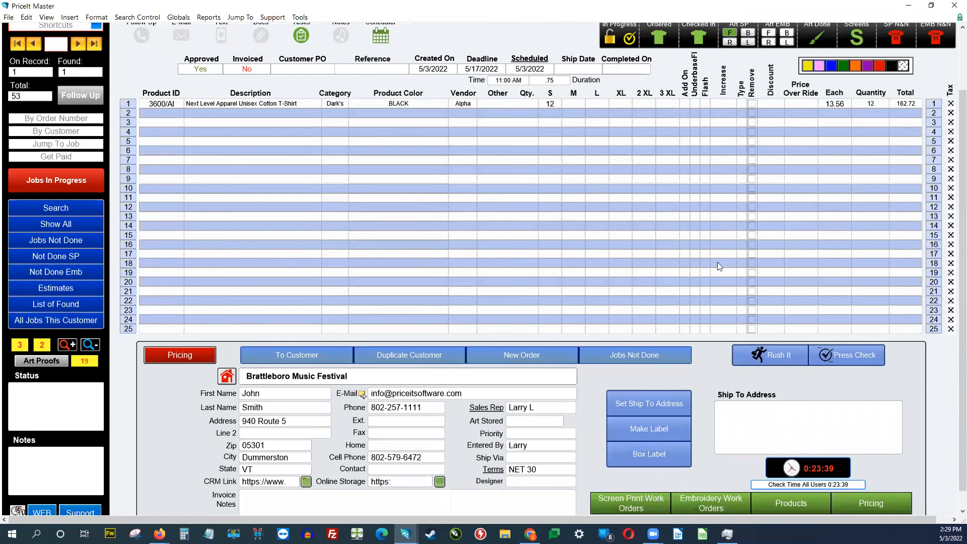
left_click(766, 354)
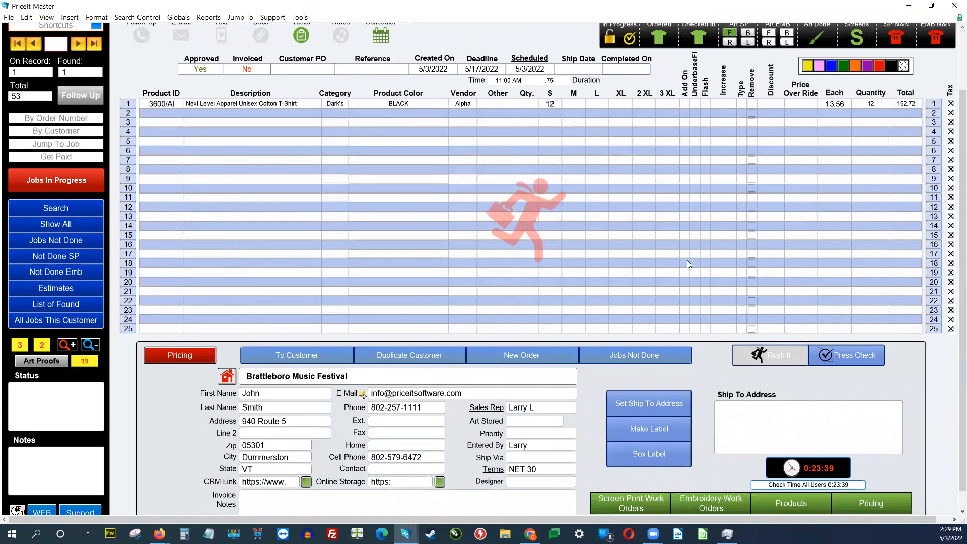
left_click(850, 358)
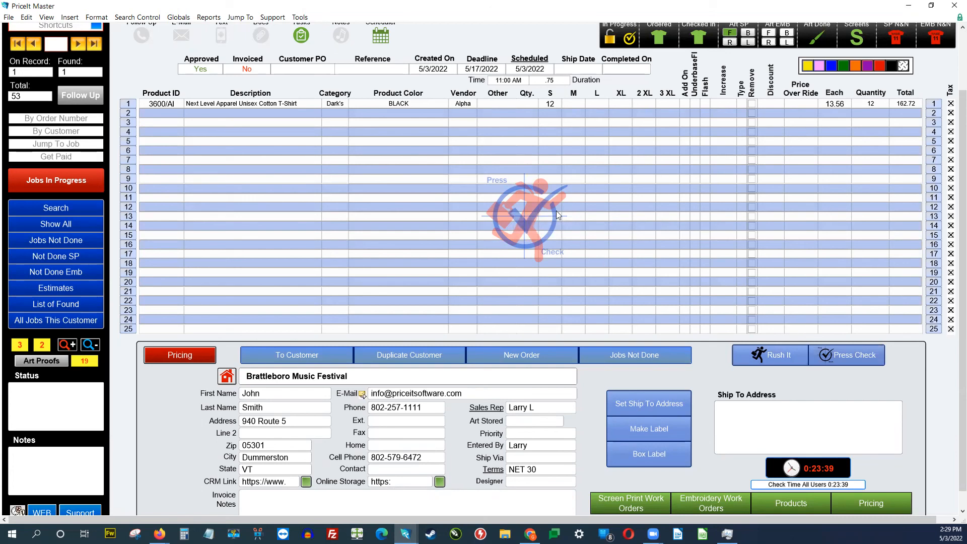
scroll(570, 300, "up", 2)
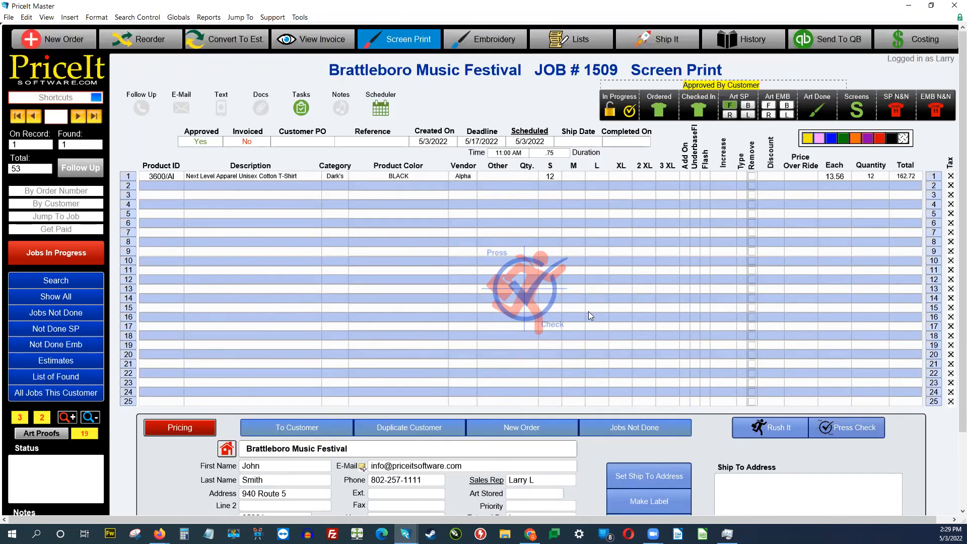